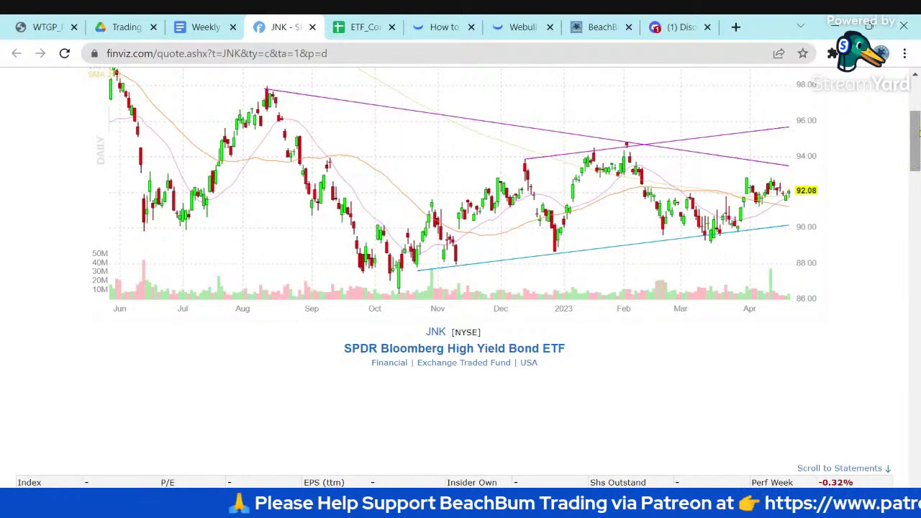
# - Find the JNK fund description on the quote page and highlight the index name "Bloomberg High Yield Very Liquid Index"
pyautogui.scroll(-3, 916, 186)
pyautogui.moveTo(916, 186); pyautogui.dragTo(906, 414)
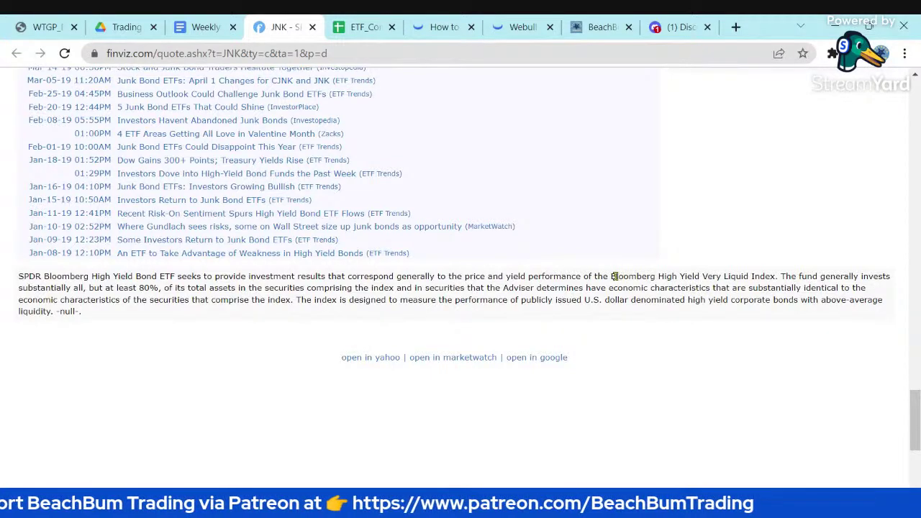
pyautogui.moveTo(611, 277); pyautogui.dragTo(774, 286)
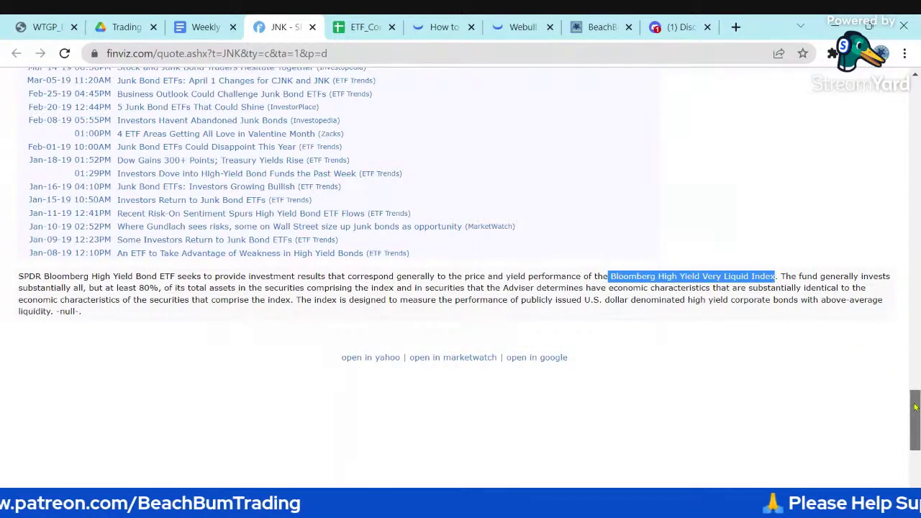
# - Review JNK's performance figures and daily price chart, and close the JNK quote page
pyautogui.moveTo(915, 403); pyautogui.dragTo(915, 122)
pyautogui.scroll(-3, 460, 274)
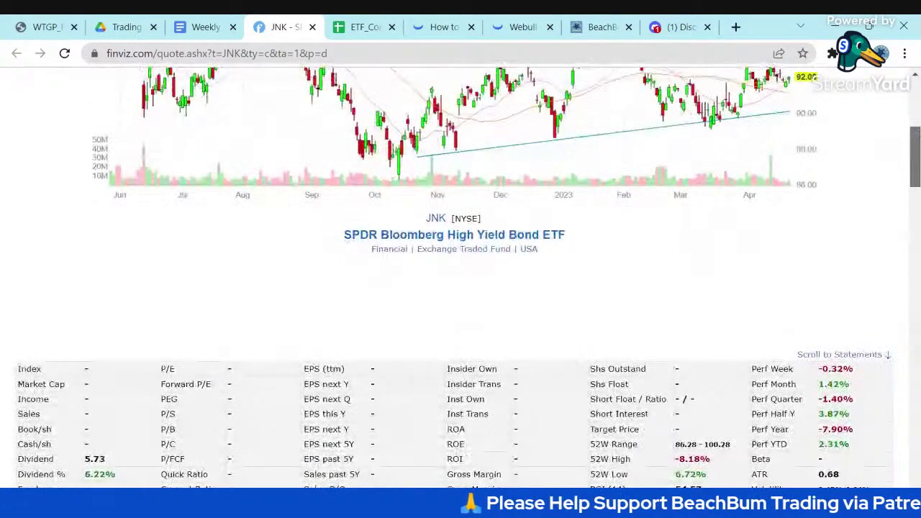
pyautogui.scroll(1, 467, 262)
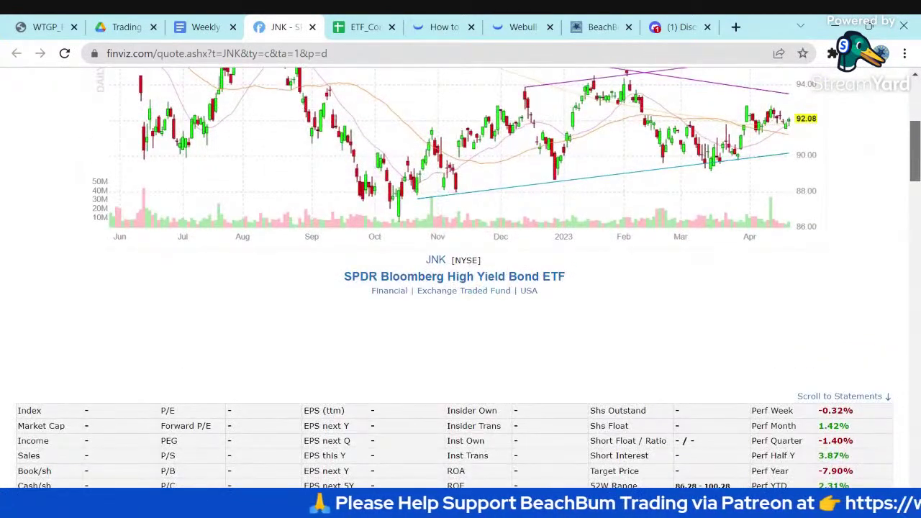
pyautogui.scroll(4, 461, 274)
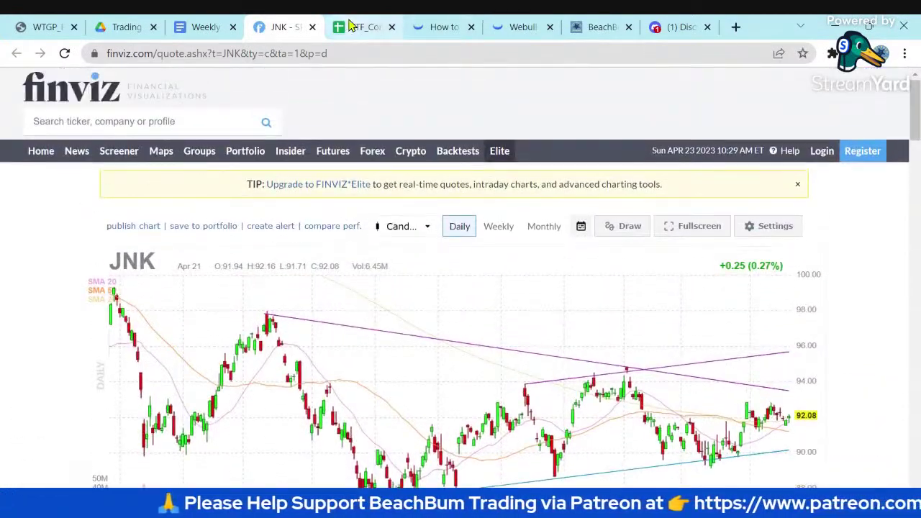
pyautogui.click(314, 27)
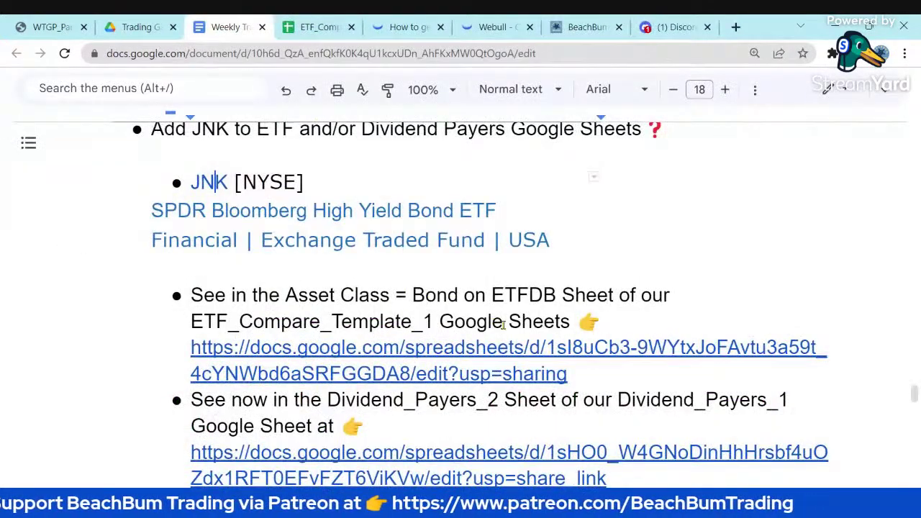
# - Read the JNK notes in the weekly document and open the ETFDB sheet of the ETF_Compare_Template_1 spreadsheet
pyautogui.scroll(-1, 504, 324)
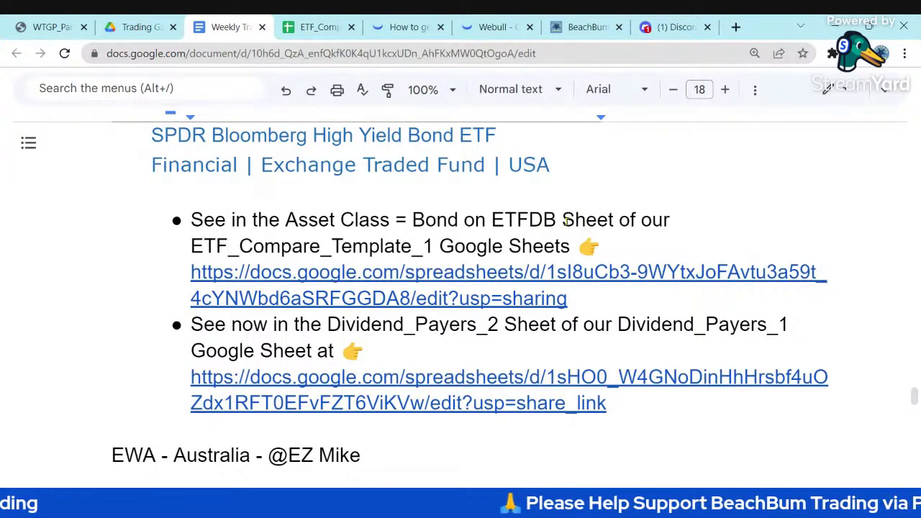
pyautogui.click(320, 27)
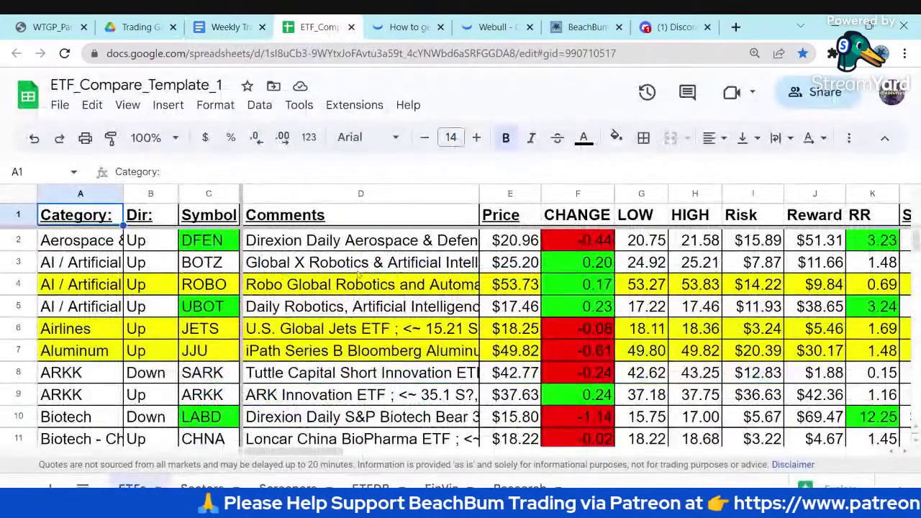
pyautogui.click(371, 489)
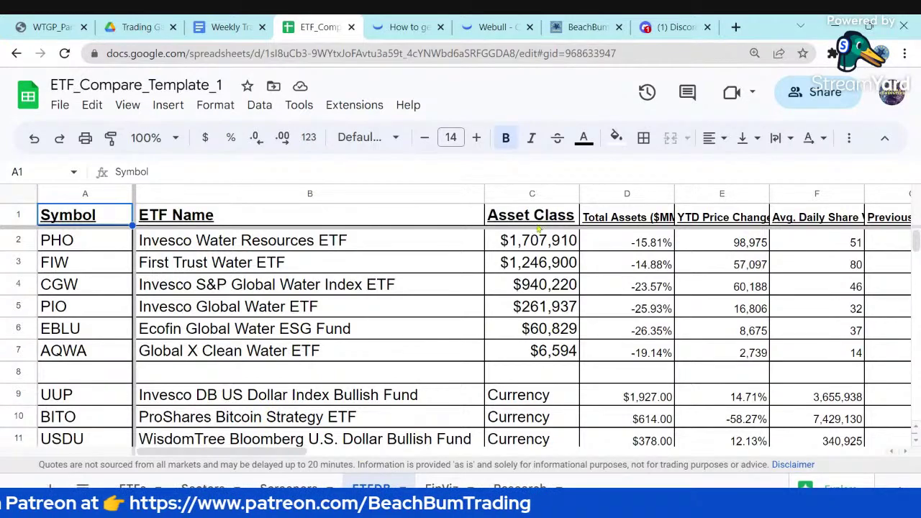
# - Set the sheet zoom to 75% and select the Asset Class cell in the EUO row
pyautogui.click(175, 139)
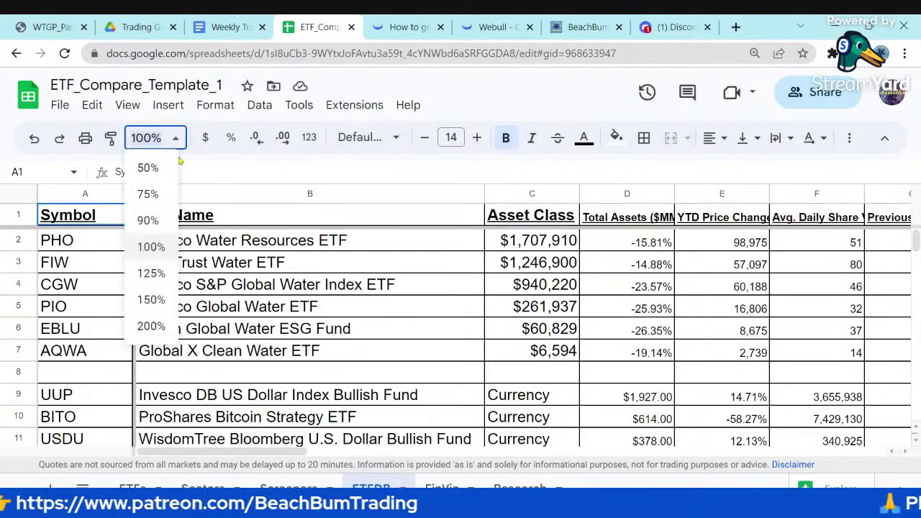
pyautogui.click(149, 194)
pyautogui.scroll(-3, 374, 236)
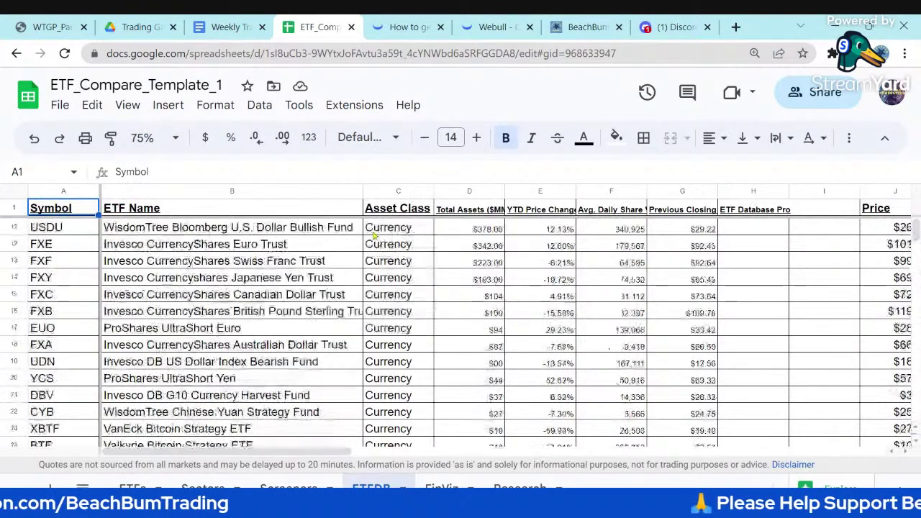
pyautogui.click(43, 328)
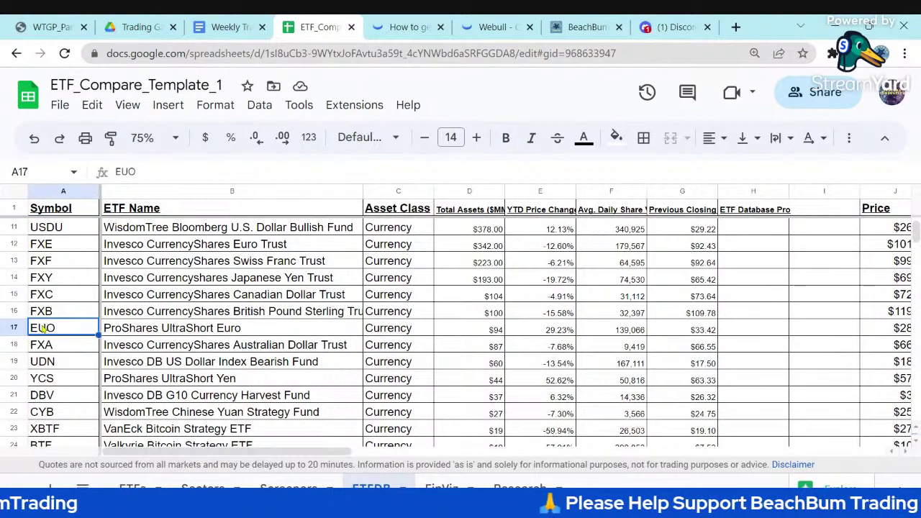
pyautogui.press('Right')
pyautogui.press('Right')
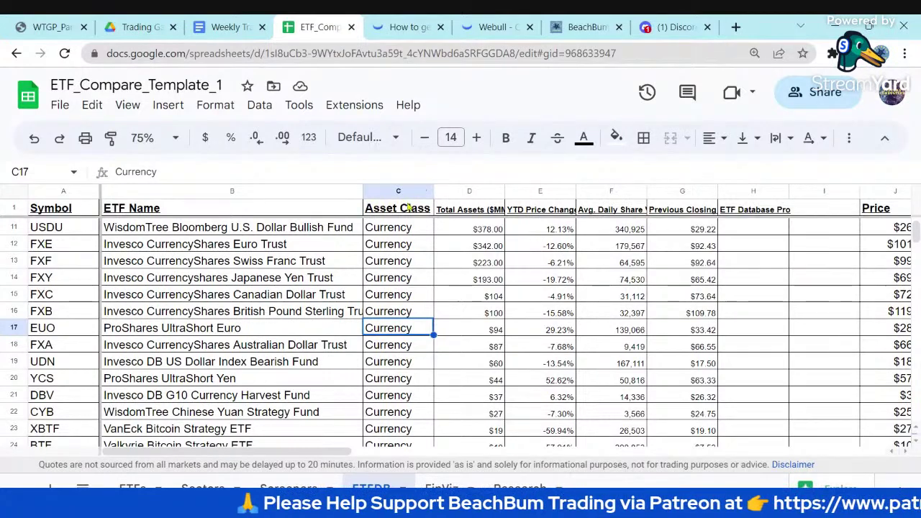
# - Examine the ETFDB sheet's currency and bond rows across the asset, price, change, risk and reward columns
pyautogui.scroll(-8, 388, 264)
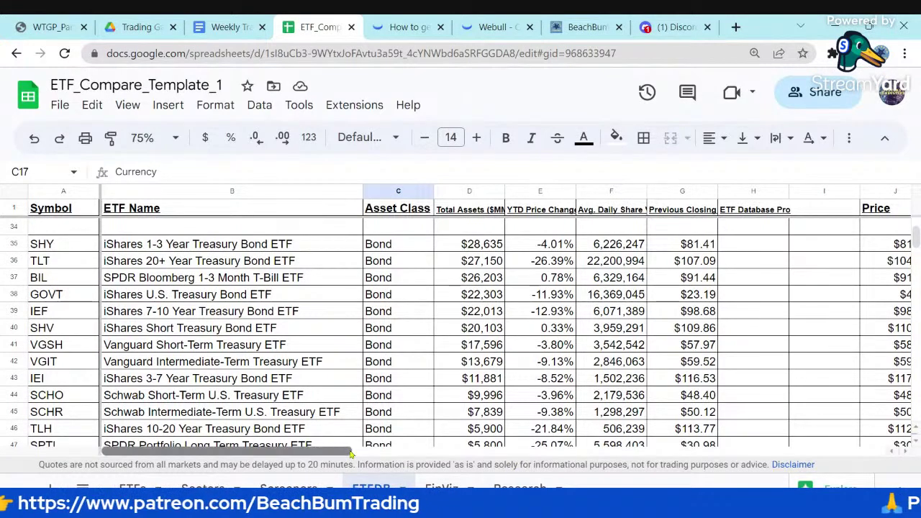
pyautogui.hscroll(5, 483, 451)
pyautogui.hscroll(1, 504, 455)
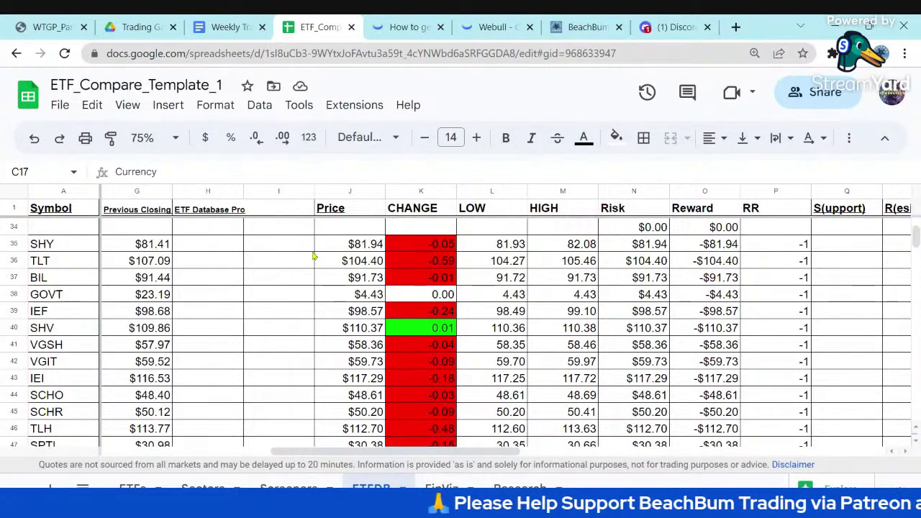
pyautogui.scroll(5, 317, 274)
pyautogui.scroll(6, 317, 280)
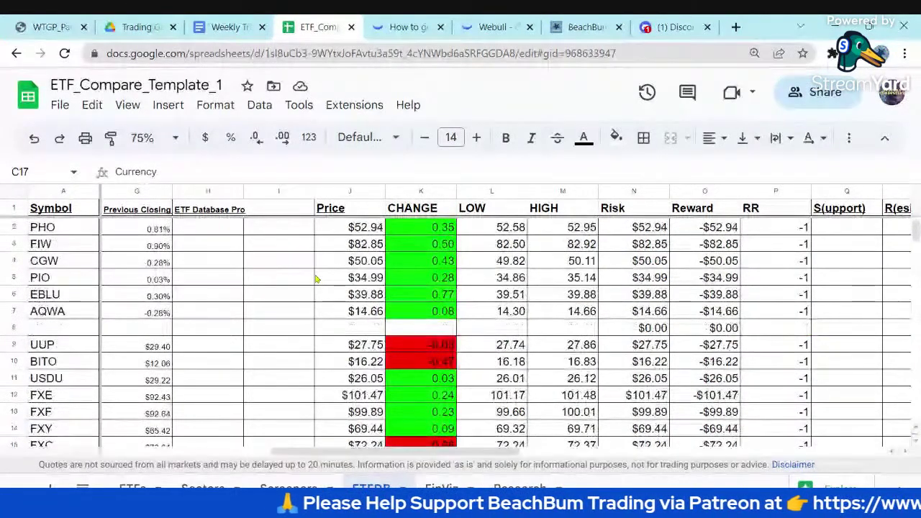
pyautogui.scroll(-5, 316, 280)
pyautogui.scroll(-3, 317, 280)
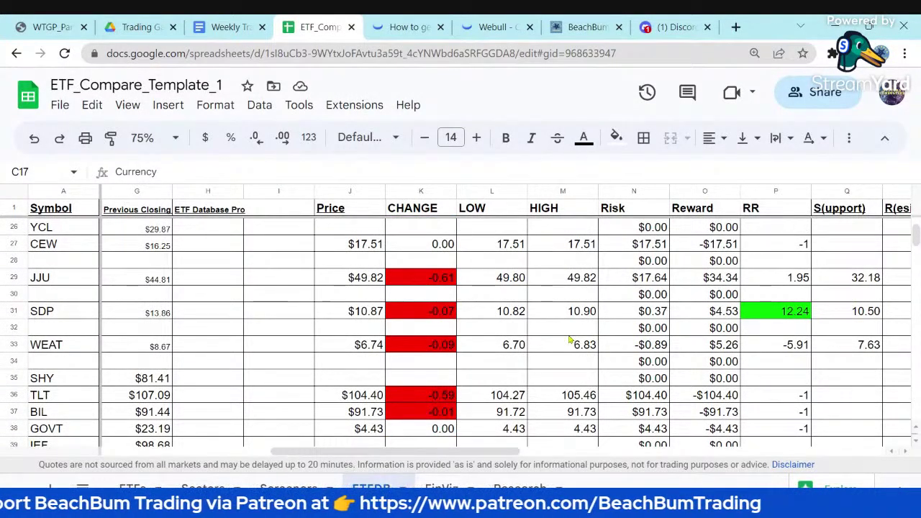
pyautogui.scroll(6, 569, 342)
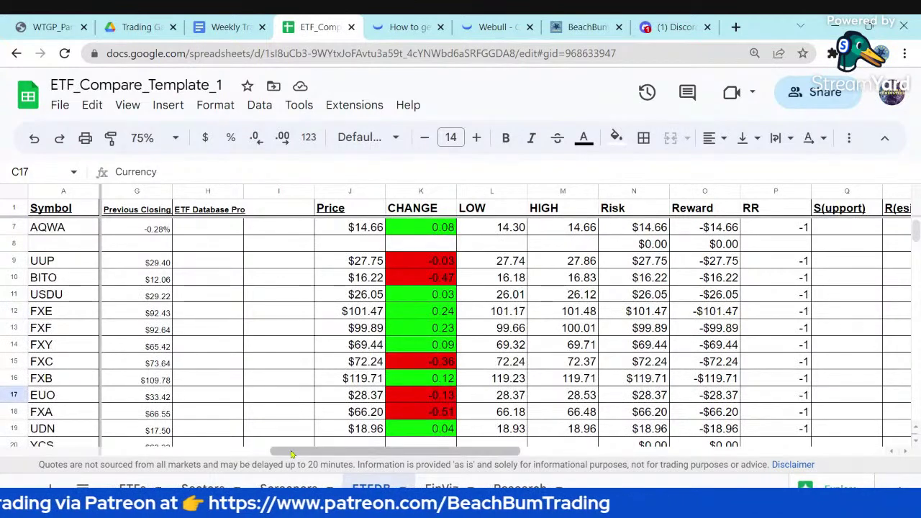
pyautogui.moveTo(291, 452); pyautogui.dragTo(211, 452)
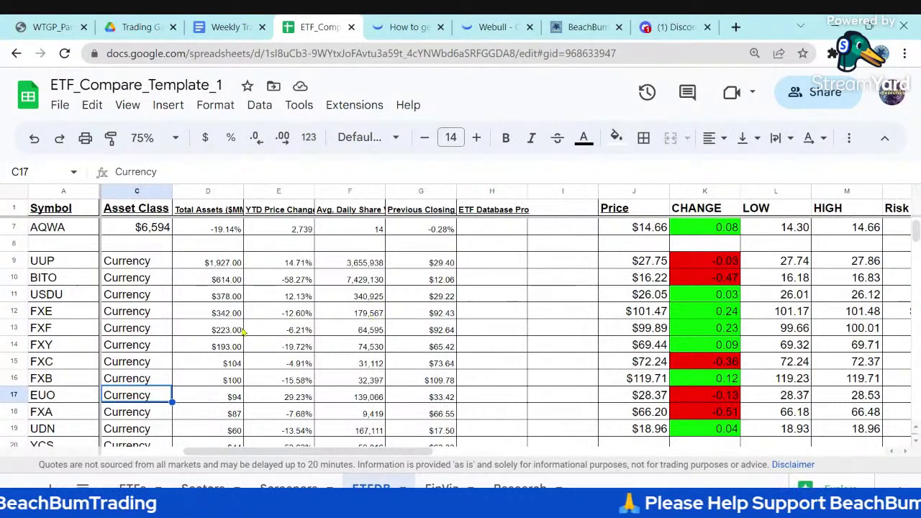
# - Look through the Bond asset class symbols on the ETFDB sheet, from SHY down to XFIV
pyautogui.scroll(-5, 239, 330)
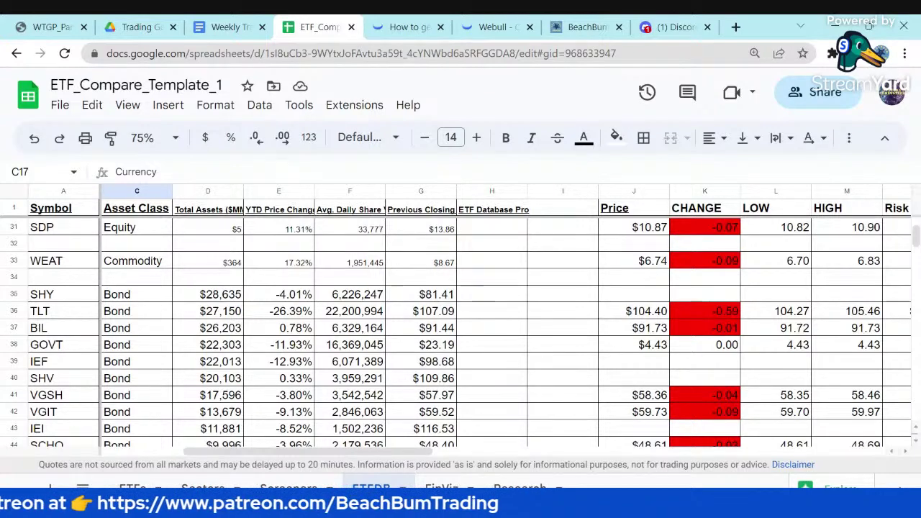
pyautogui.scroll(-2, 306, 326)
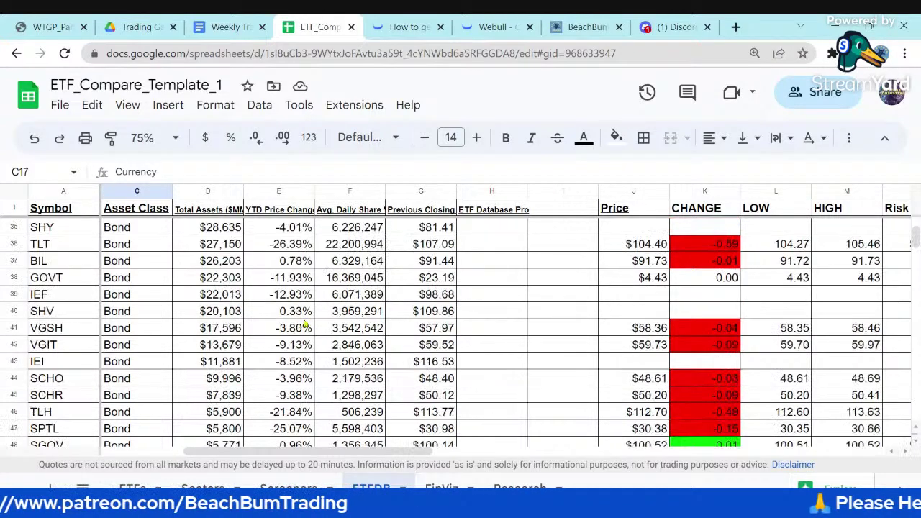
pyautogui.scroll(-2, 306, 326)
pyautogui.scroll(-2, 306, 326)
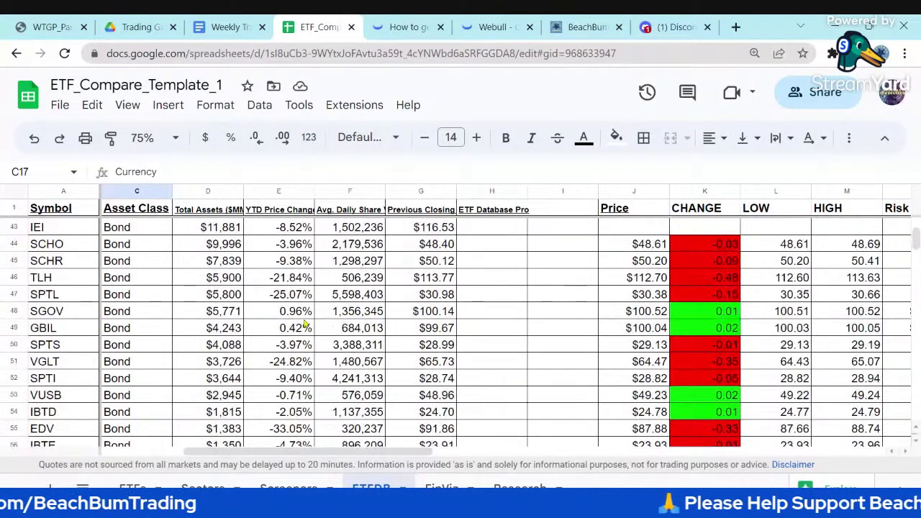
pyautogui.scroll(-2, 305, 326)
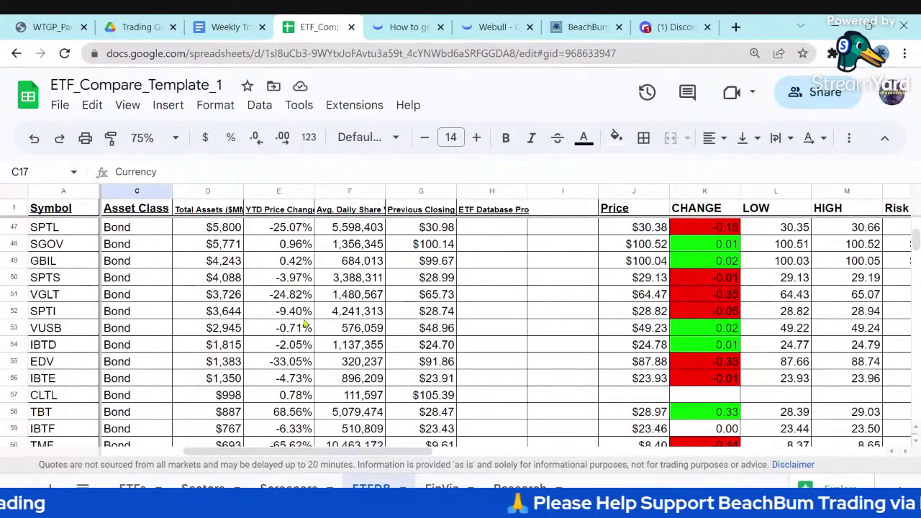
pyautogui.scroll(-4, 305, 325)
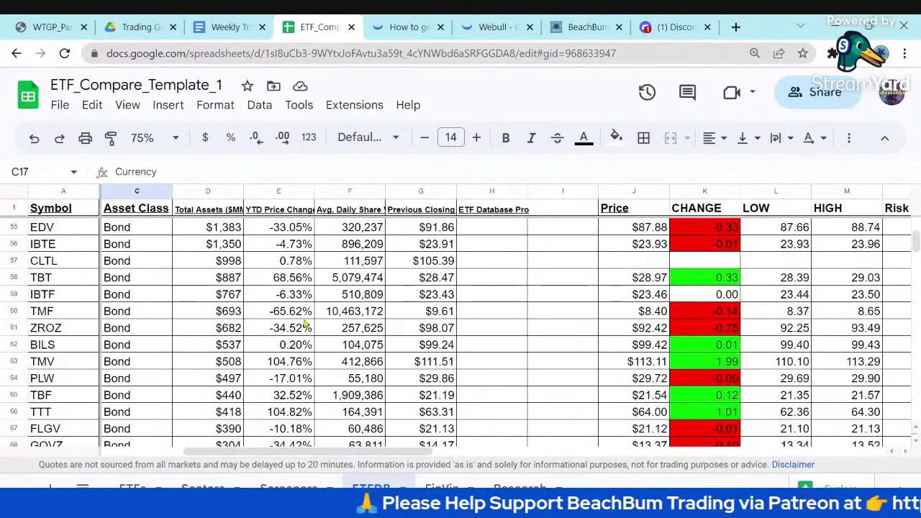
pyautogui.scroll(-6, 306, 326)
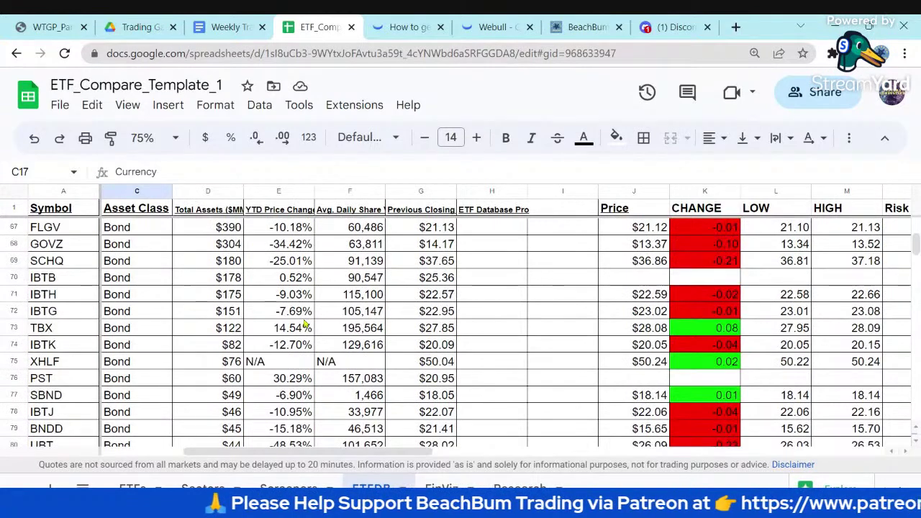
pyautogui.scroll(-2, 306, 325)
pyautogui.scroll(-2, 306, 325)
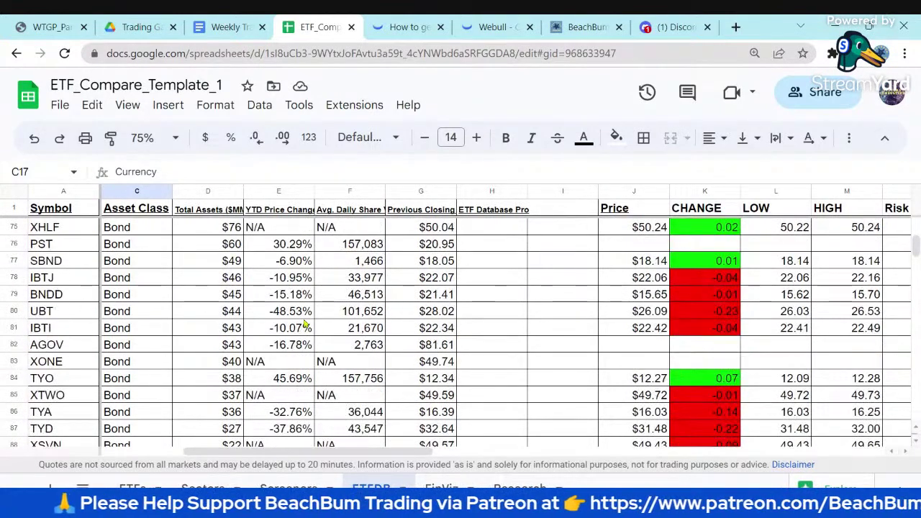
pyautogui.scroll(-2, 306, 326)
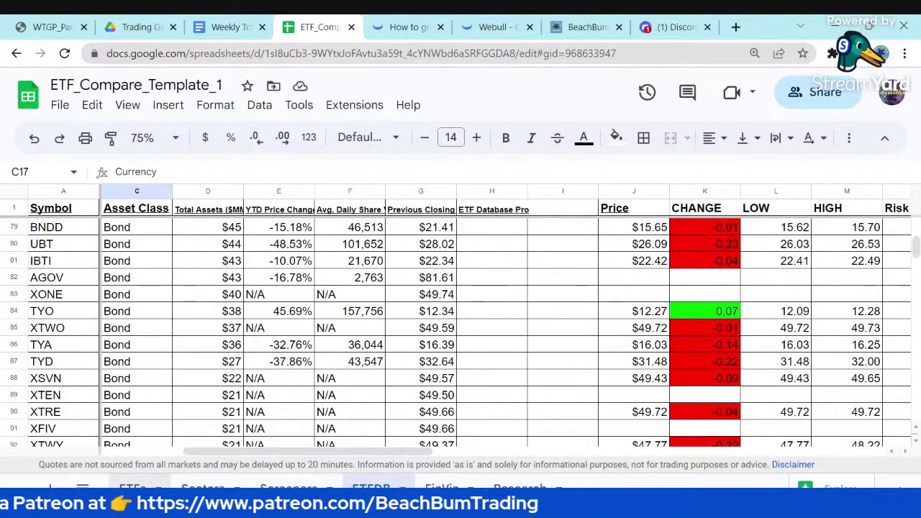
# - Open the ETFs sheet and examine the Treasuries category rows from TMV to ZROZ
pyautogui.click(133, 489)
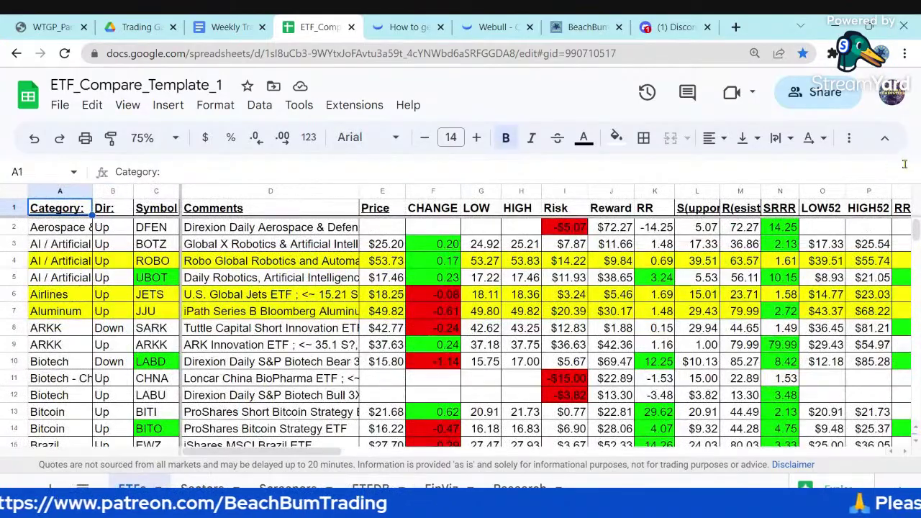
pyautogui.scroll(-20, 461, 324)
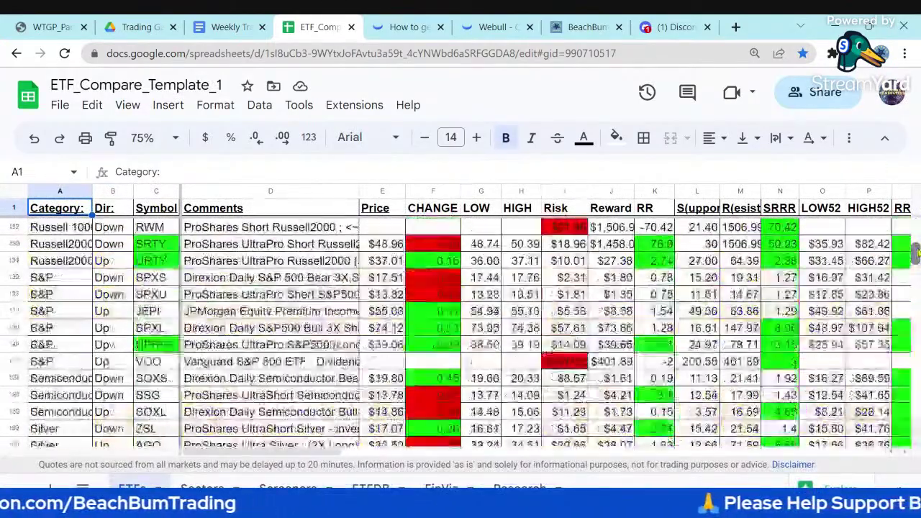
pyautogui.scroll(10, 460, 324)
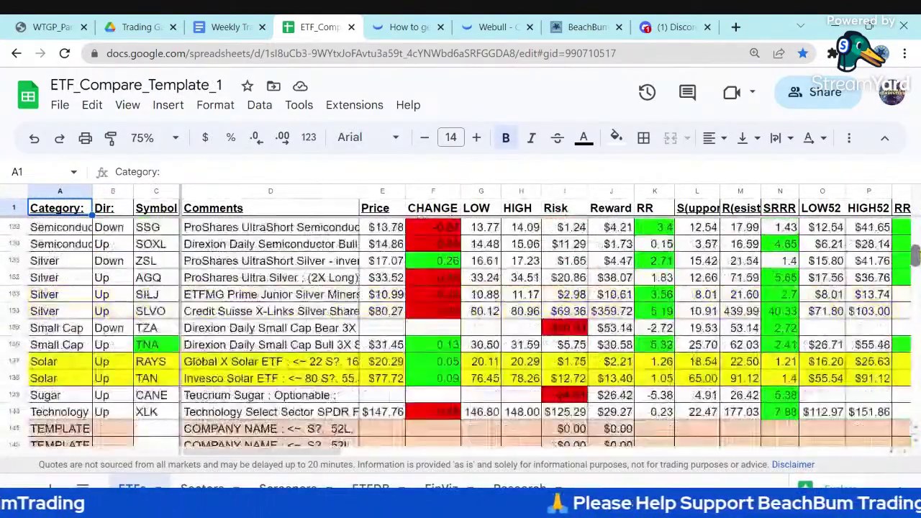
pyautogui.scroll(-2, 461, 324)
pyautogui.scroll(-2, 132, 336)
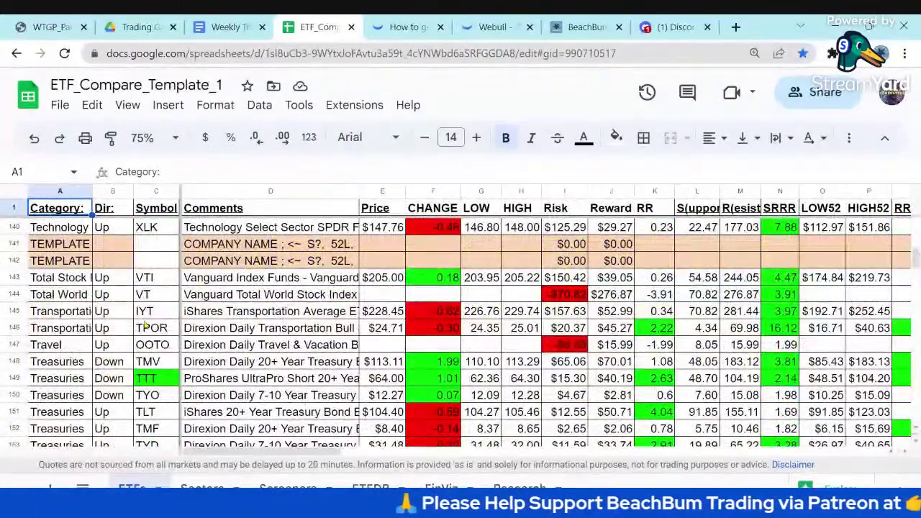
pyautogui.scroll(-2, 131, 336)
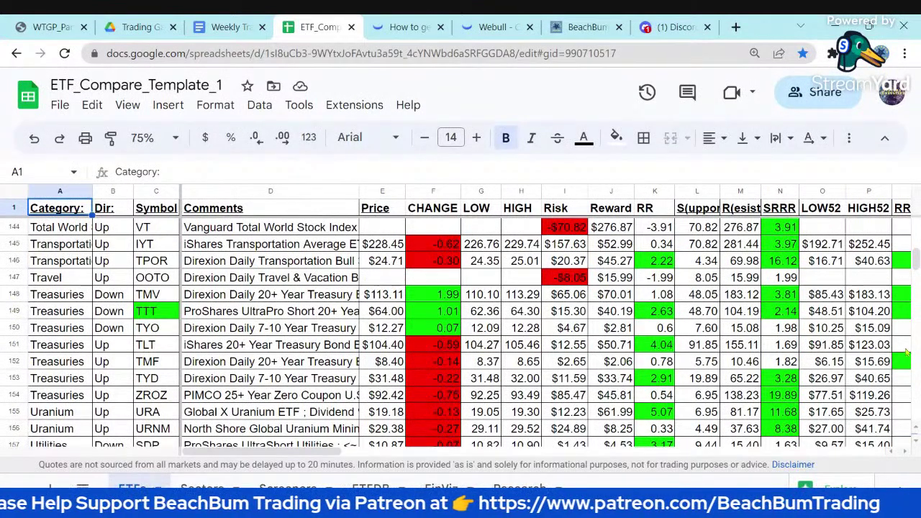
# - Look through the first categories on the ETFs sheet, from Aerospace & Defense down to Consumer Discretionary, and return to the first rows
pyautogui.moveTo(914, 260); pyautogui.dragTo(914, 228)
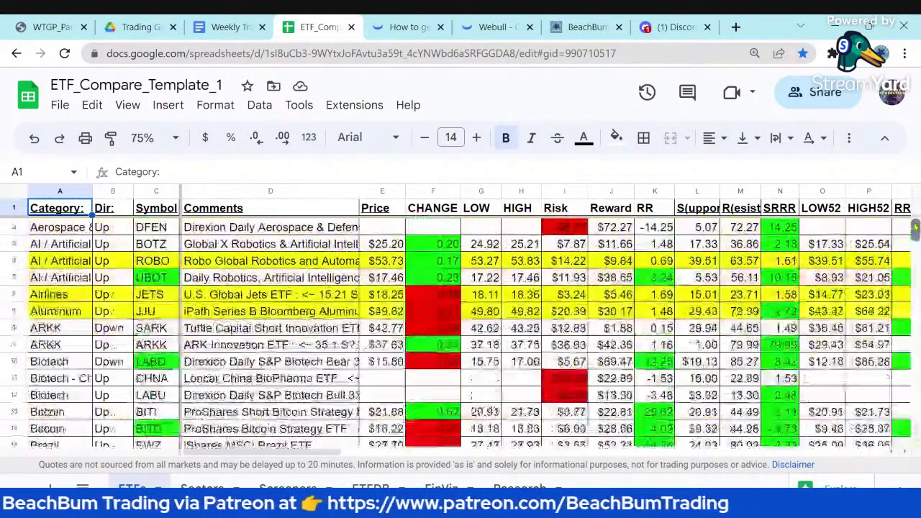
pyautogui.scroll(-3, 81, 434)
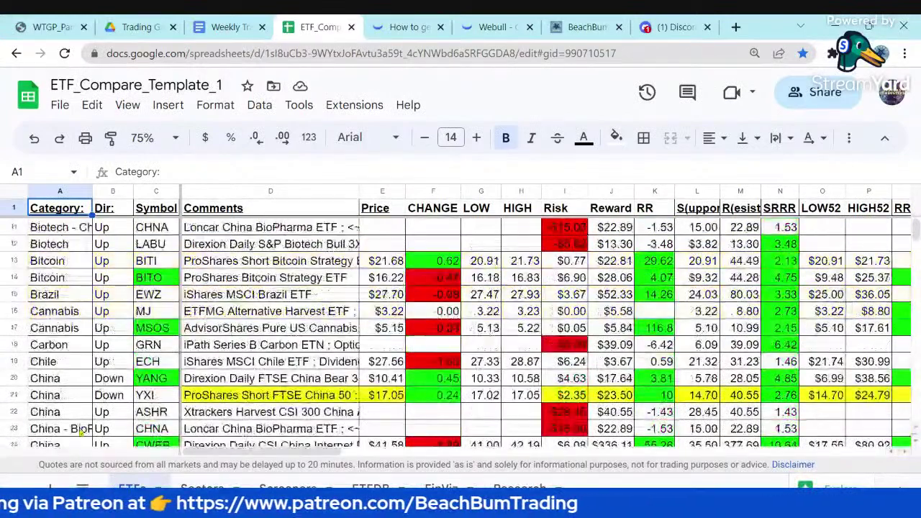
pyautogui.scroll(-3, 78, 345)
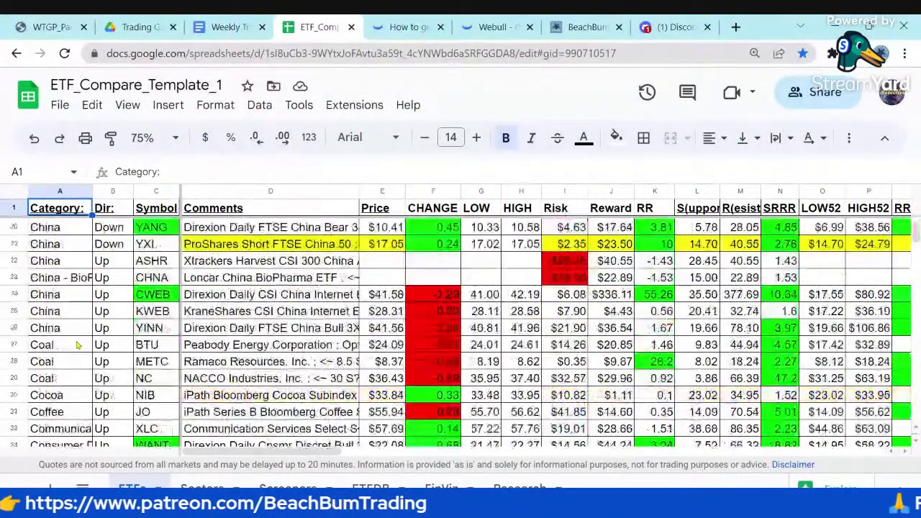
pyautogui.scroll(6, 78, 346)
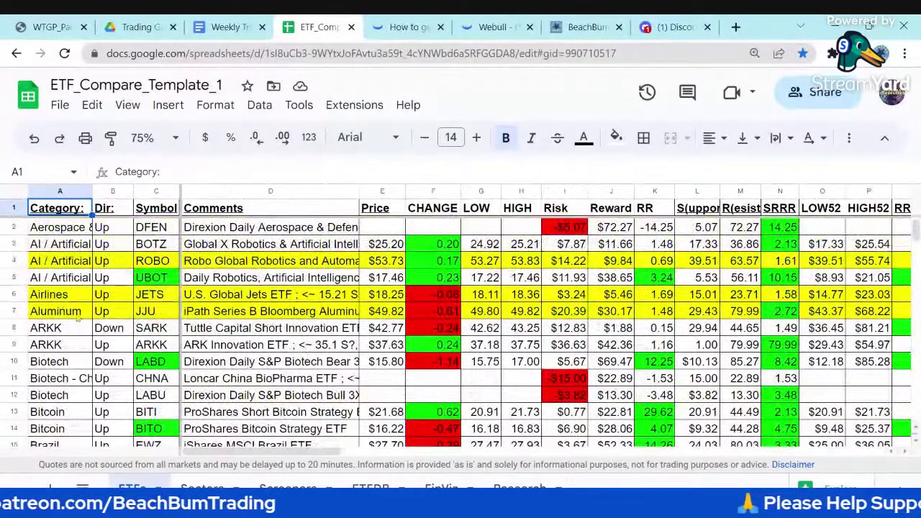
# - Search the ETFs sheet for JNK, starting from the Aerospace & Defense cell, and clear the search term
pyautogui.click(59, 227)
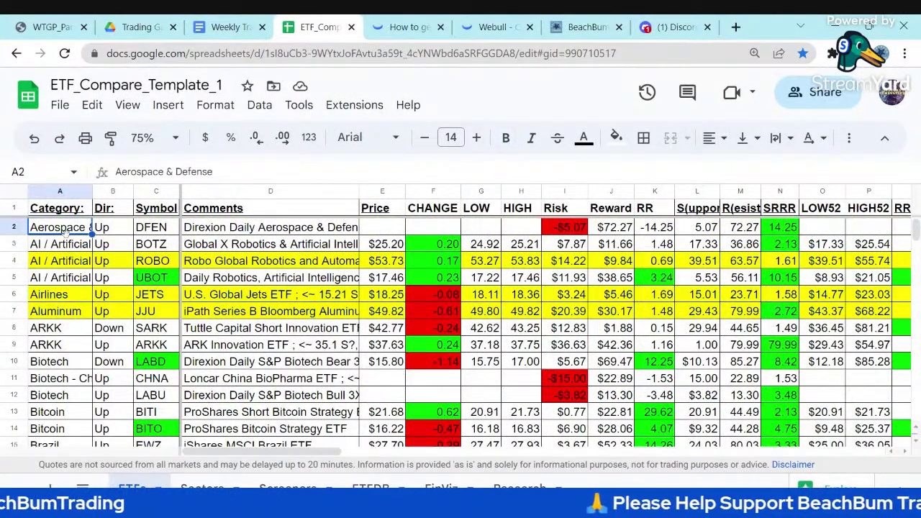
pyautogui.hotkey('ctrl', 'f')
pyautogui.write('JNK')
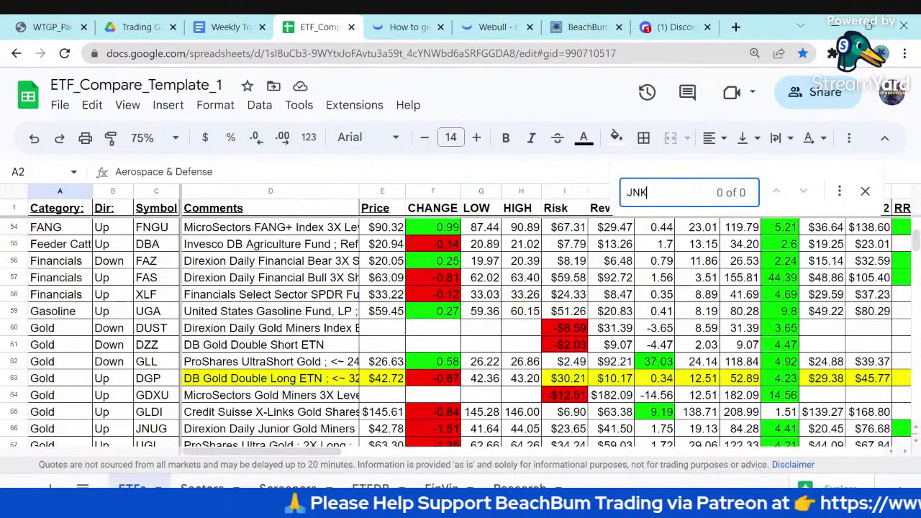
pyautogui.press('BackSpace')
pyautogui.press('BackSpace')
pyautogui.press('BackSpace')
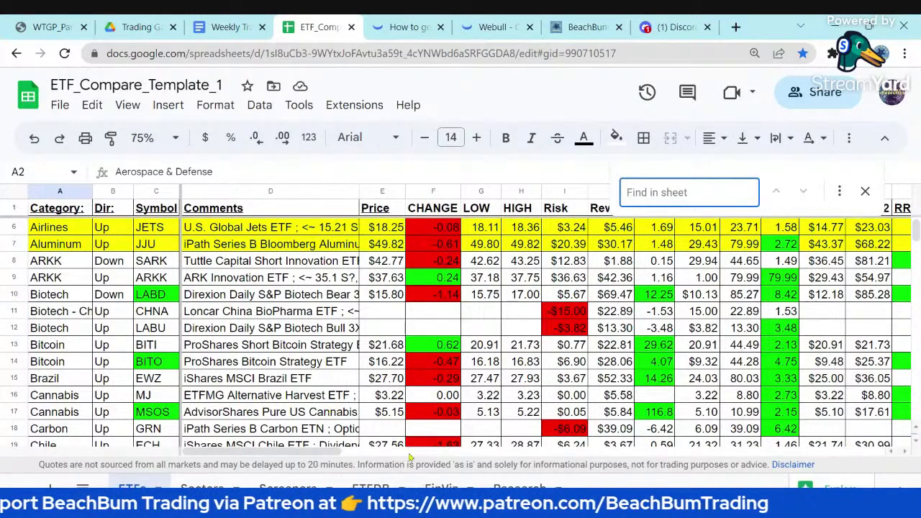
# - Open the ETFDB sheet, close the search, and examine the JNK row across the price, risk, reward, support, resistance and 52-week columns
pyautogui.click(389, 487)
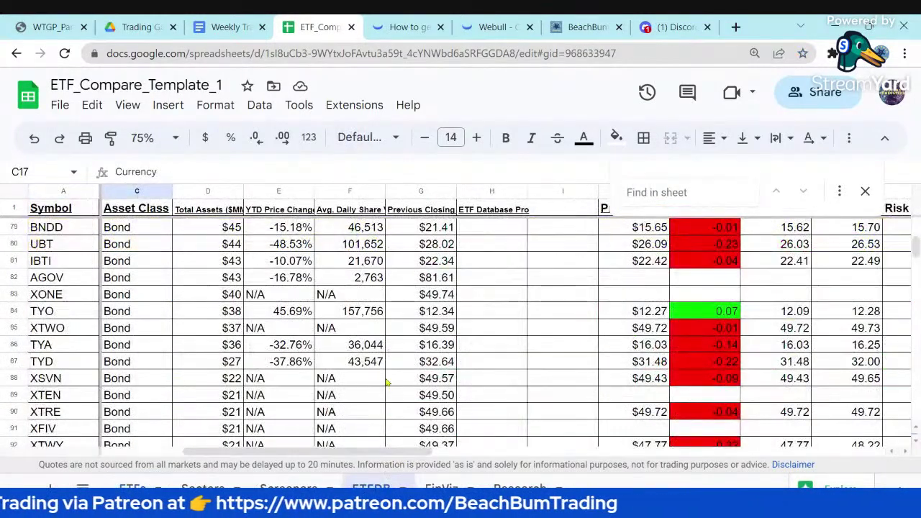
pyautogui.scroll(-15, 387, 383)
pyautogui.scroll(2, 387, 383)
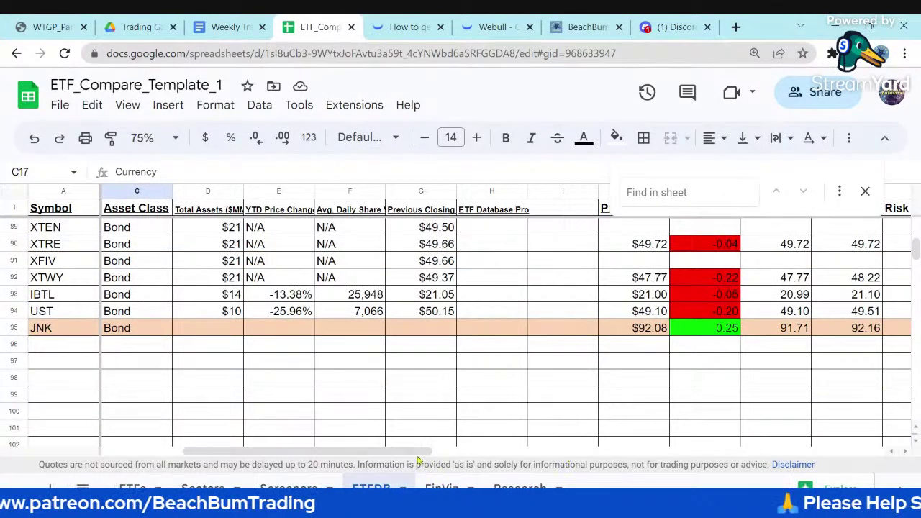
pyautogui.moveTo(419, 461); pyautogui.dragTo(536, 458)
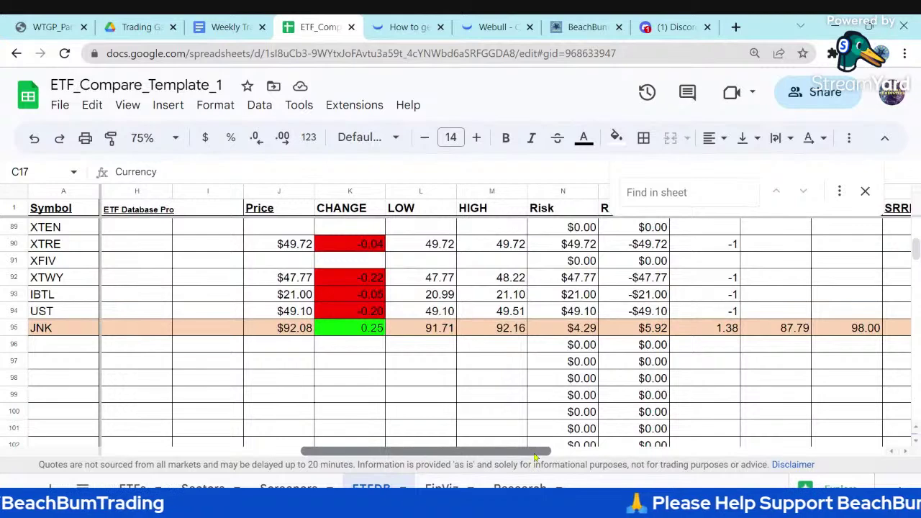
pyautogui.click(866, 191)
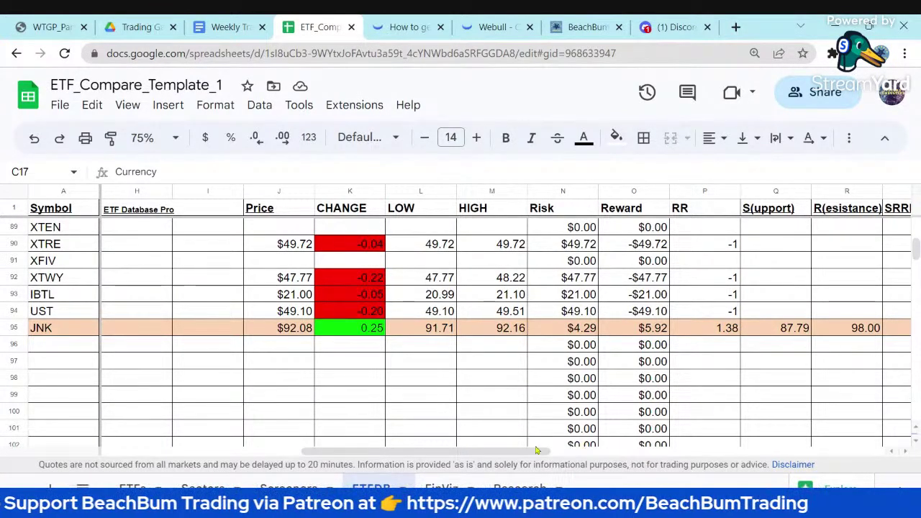
pyautogui.moveTo(539, 452); pyautogui.dragTo(632, 451)
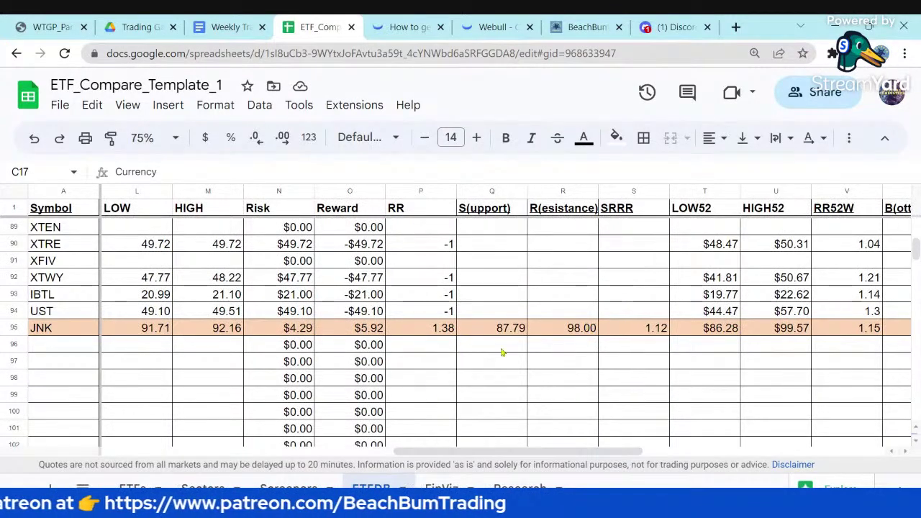
pyautogui.moveTo(405, 454); pyautogui.dragTo(108, 452)
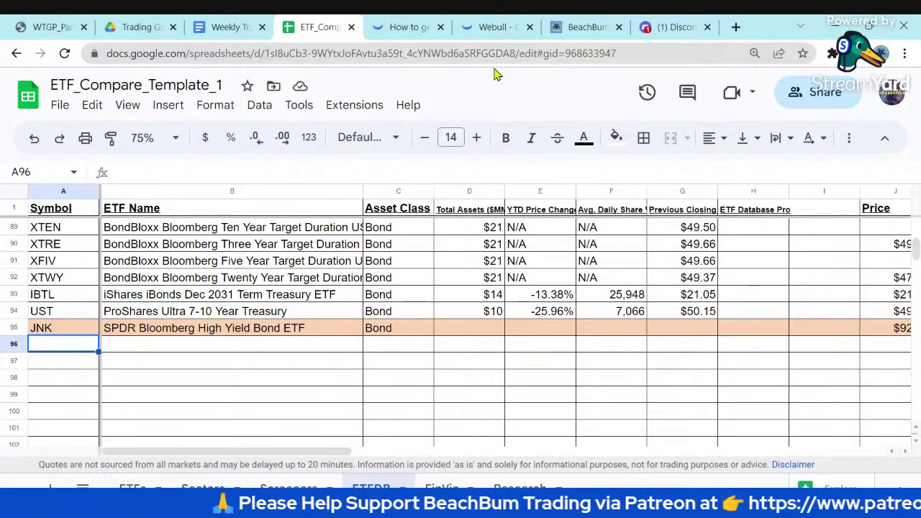
# - Switch to the weekly trading document in Google Docs, go to the Added JNK note, and return to the spreadsheet's ETFs sheet
pyautogui.click(230, 31)
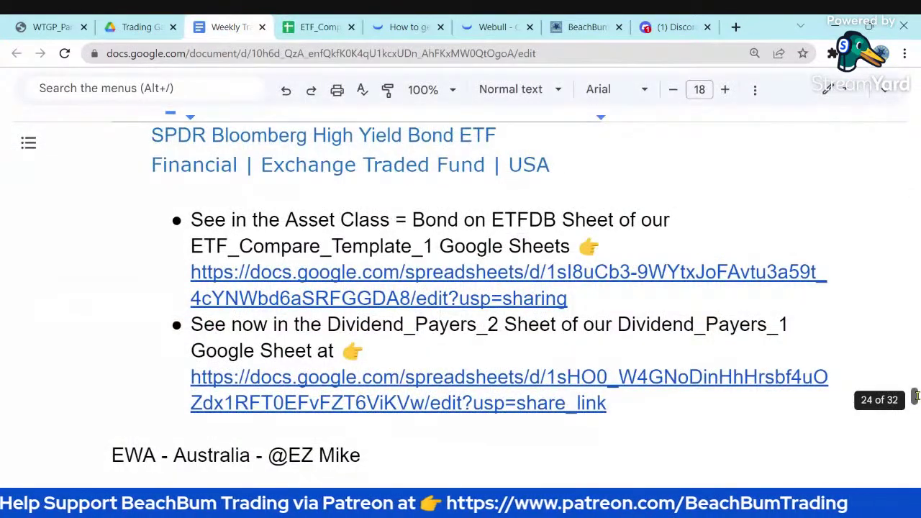
pyautogui.moveTo(916, 396); pyautogui.dragTo(916, 240)
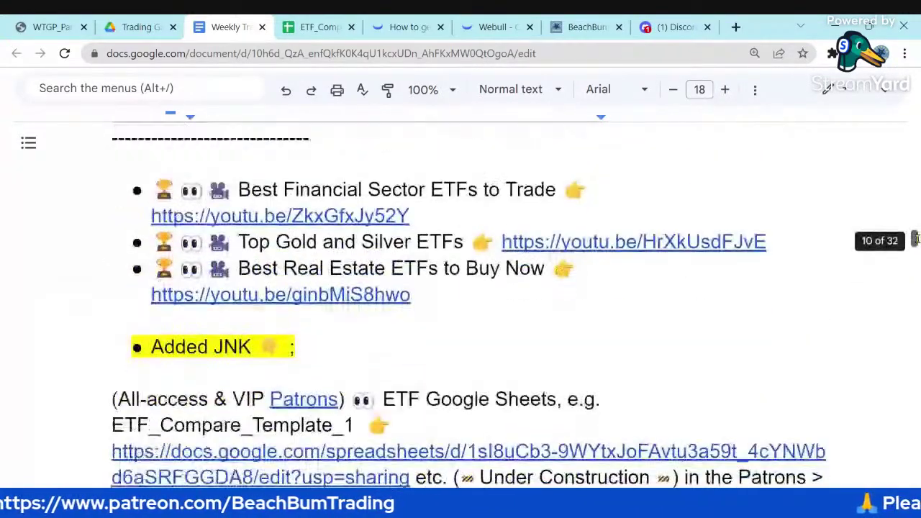
pyautogui.click(320, 28)
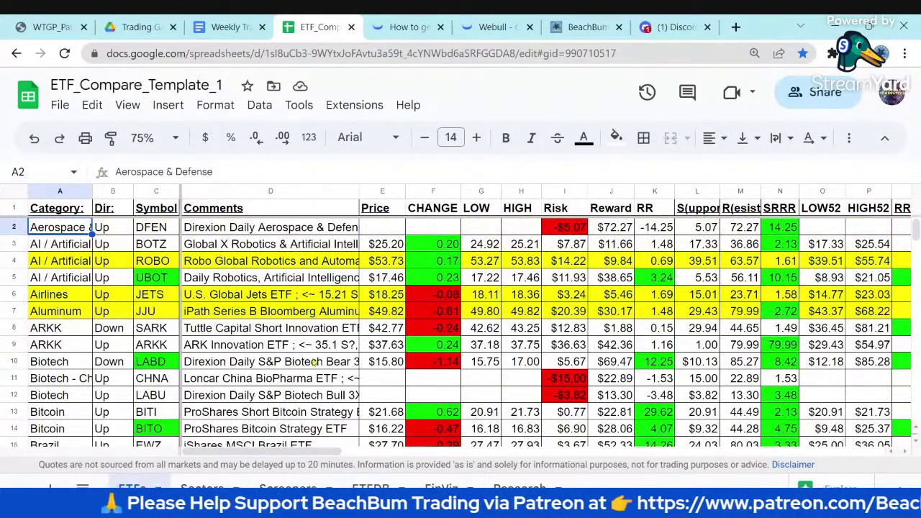
# - Look through the Biotech to China rows on the ETFs sheet and select the YANG symbol cell
pyautogui.scroll(-3, 508, 356)
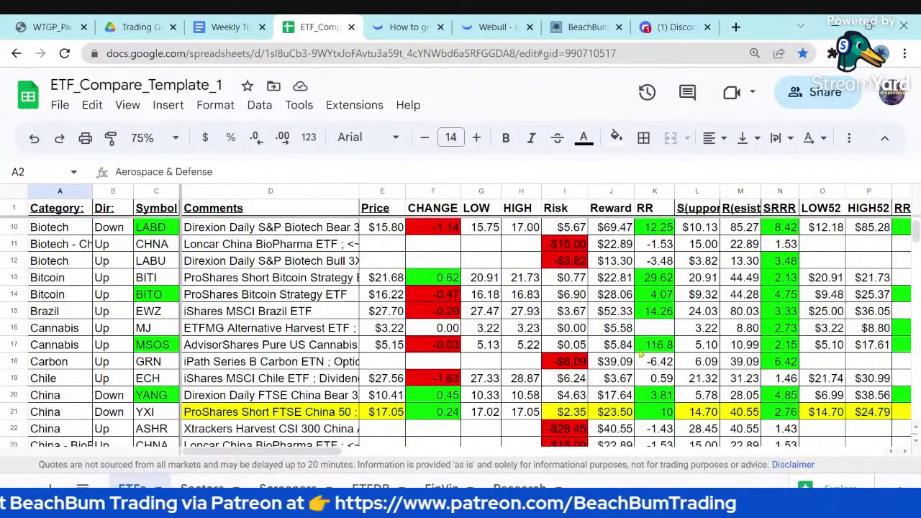
pyautogui.scroll(-2, 640, 352)
pyautogui.click(154, 330)
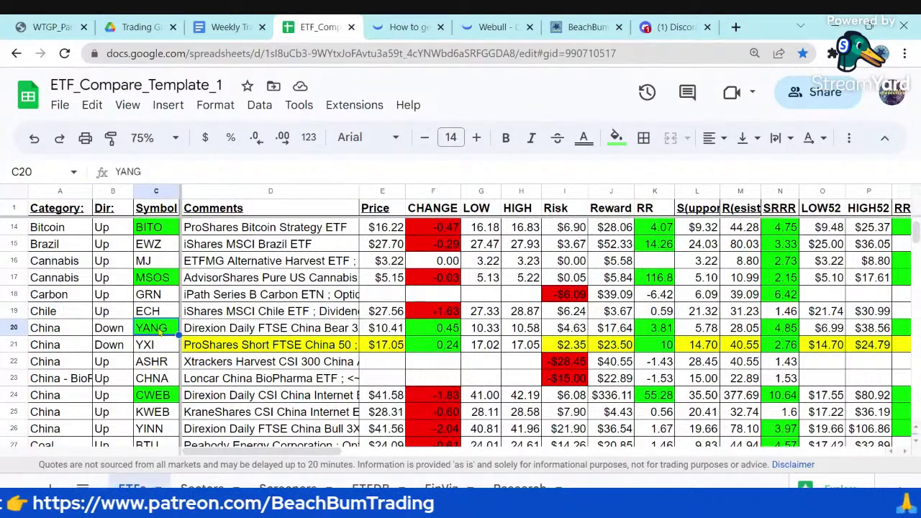
# - Look through the ETFs sheet's categories from China down to Natural Gas and Oil
pyautogui.scroll(-3, 547, 403)
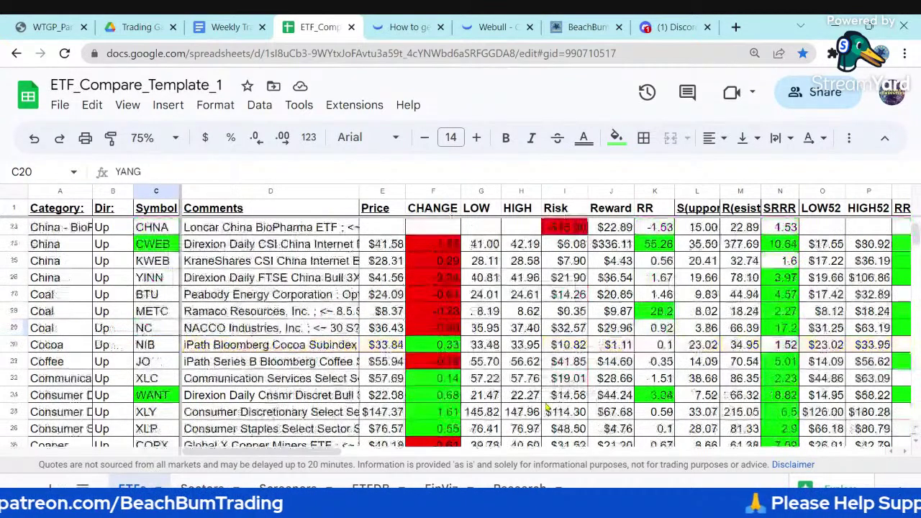
pyautogui.scroll(-2, 547, 408)
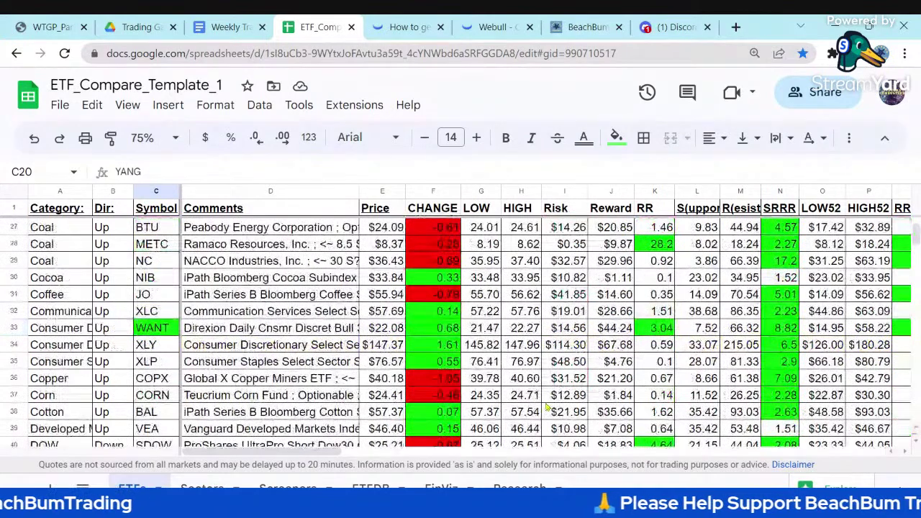
pyautogui.scroll(-2, 548, 409)
pyautogui.scroll(-2, 547, 408)
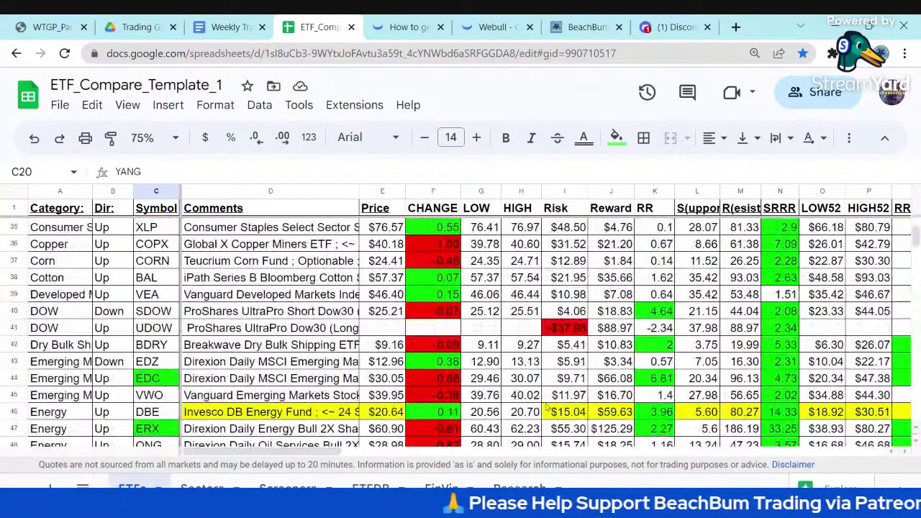
pyautogui.scroll(-4, 547, 408)
pyautogui.scroll(-2, 548, 408)
pyautogui.scroll(-2, 547, 408)
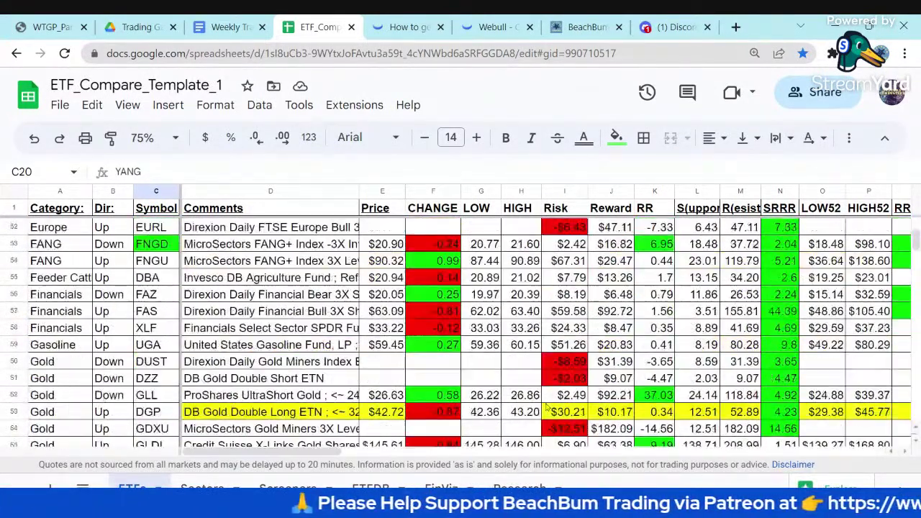
pyautogui.scroll(-8, 547, 408)
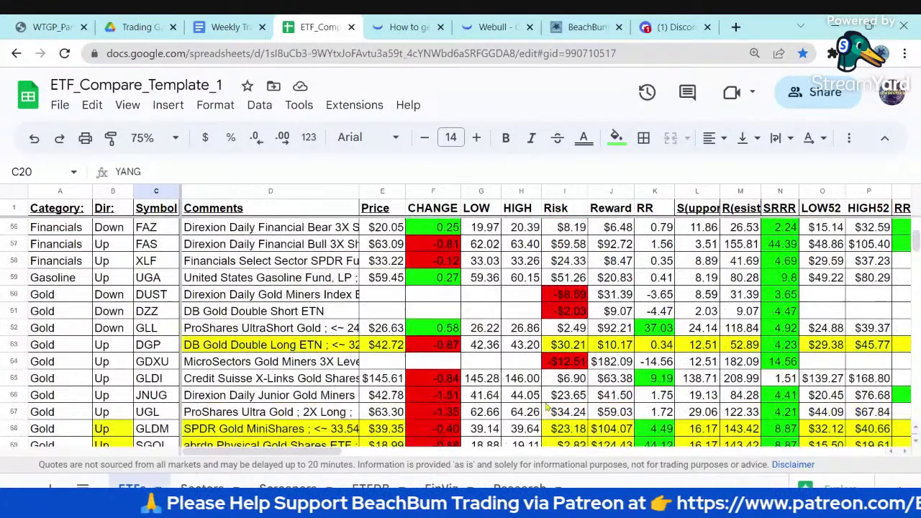
pyautogui.scroll(-9, 547, 408)
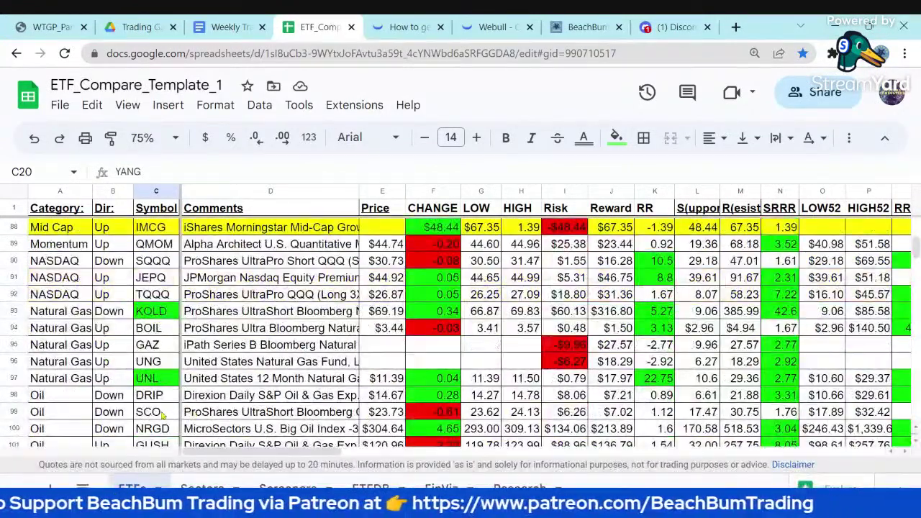
# - Select the Natural Gas rows for BOIL, GAZ and UNG and examine their columns across to Notes and Optionable
pyautogui.click(150, 362)
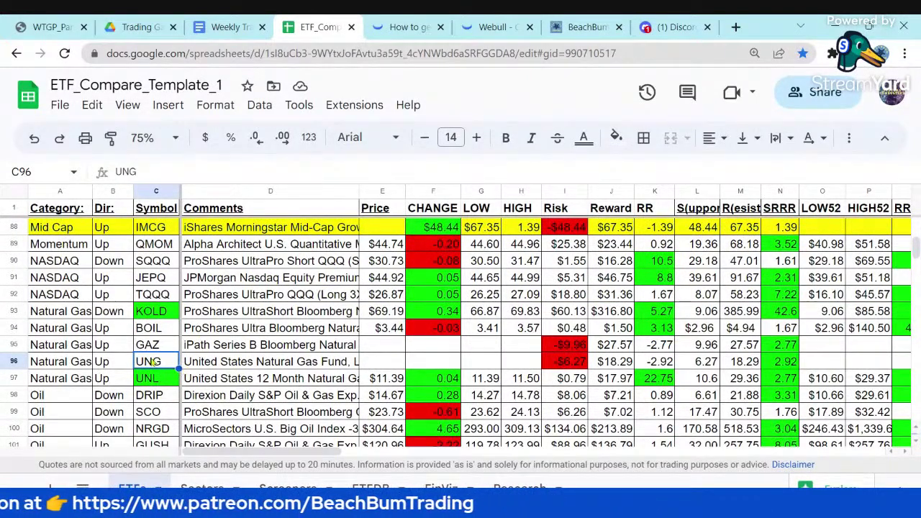
pyautogui.click(13, 361)
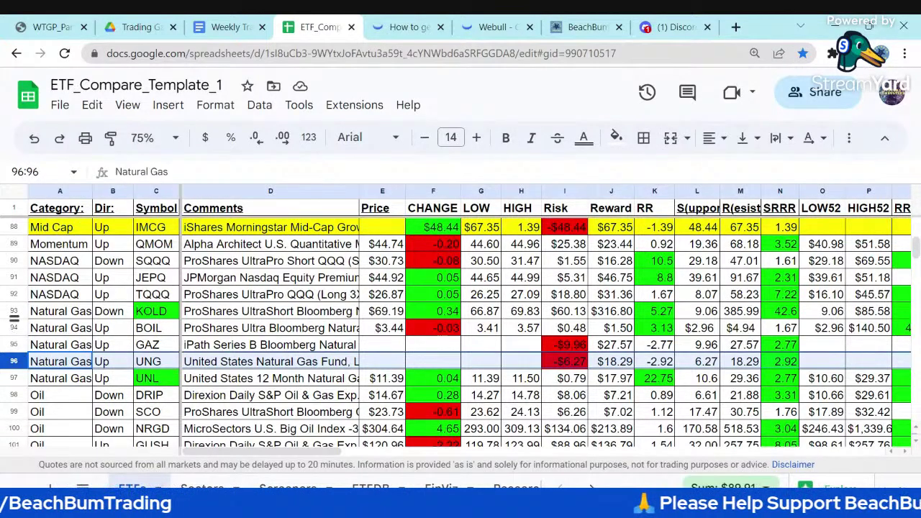
pyautogui.keyDown('shift'); pyautogui.click(13, 327); pyautogui.keyUp('shift')
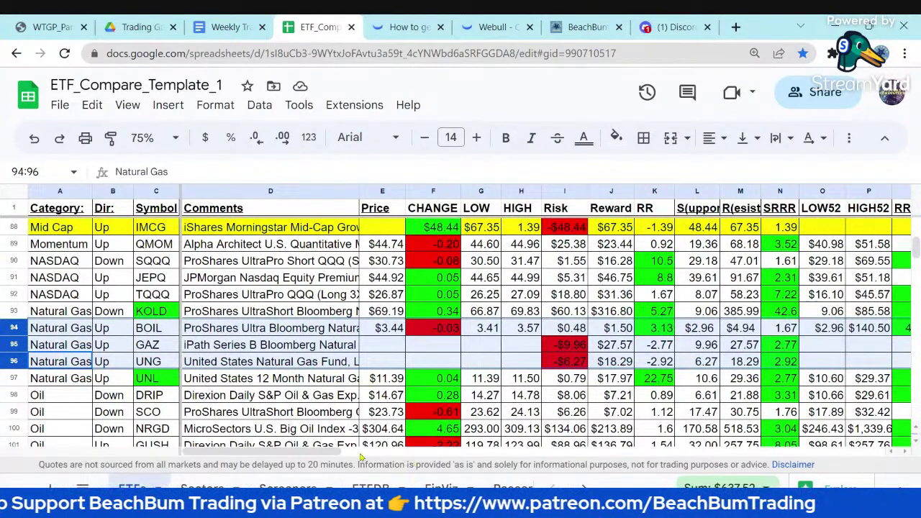
pyautogui.moveTo(317, 452); pyautogui.dragTo(354, 452)
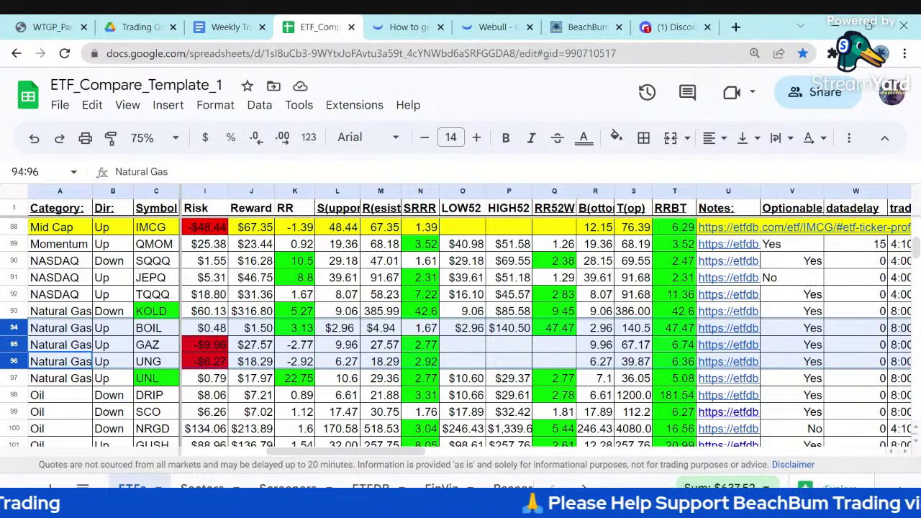
# - Inspect UNG's RR52W and LOW52 cell formulas and preview its ETF Database link in the Notes column
pyautogui.click(555, 330)
pyautogui.click(556, 364)
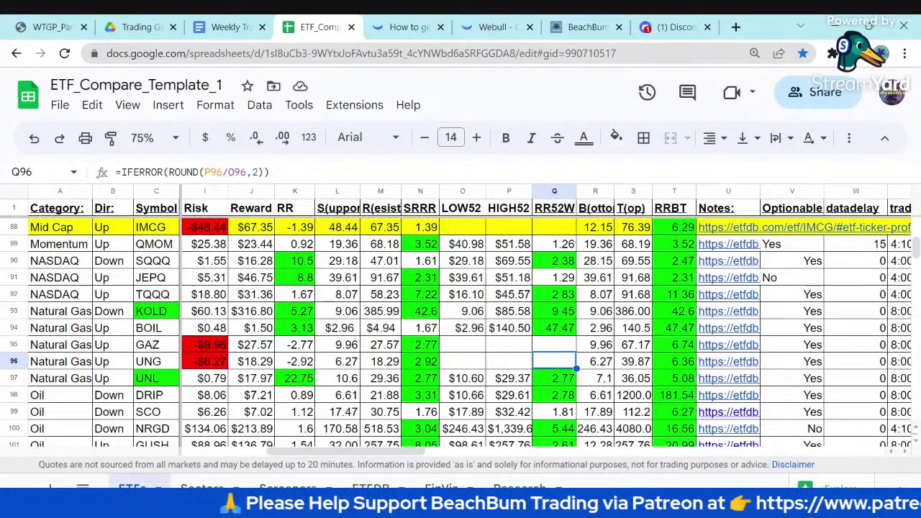
pyautogui.click(456, 368)
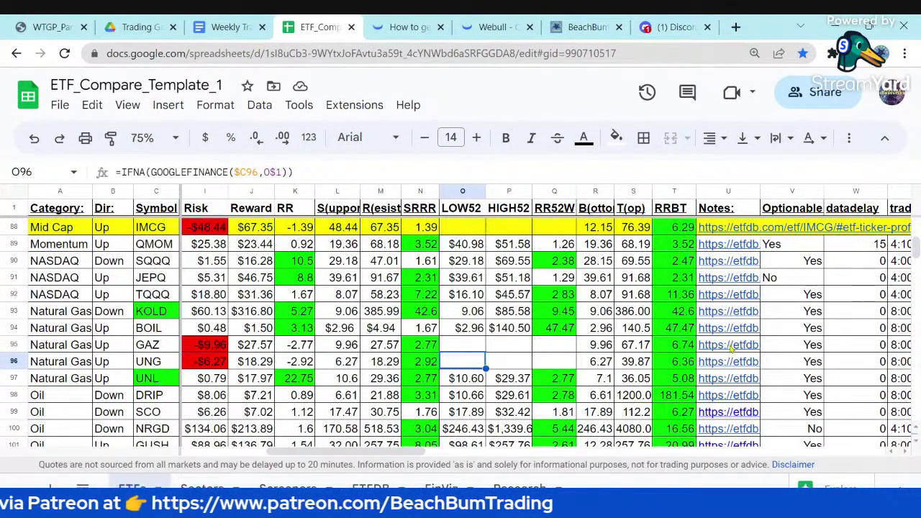
pyautogui.moveTo(728, 364)
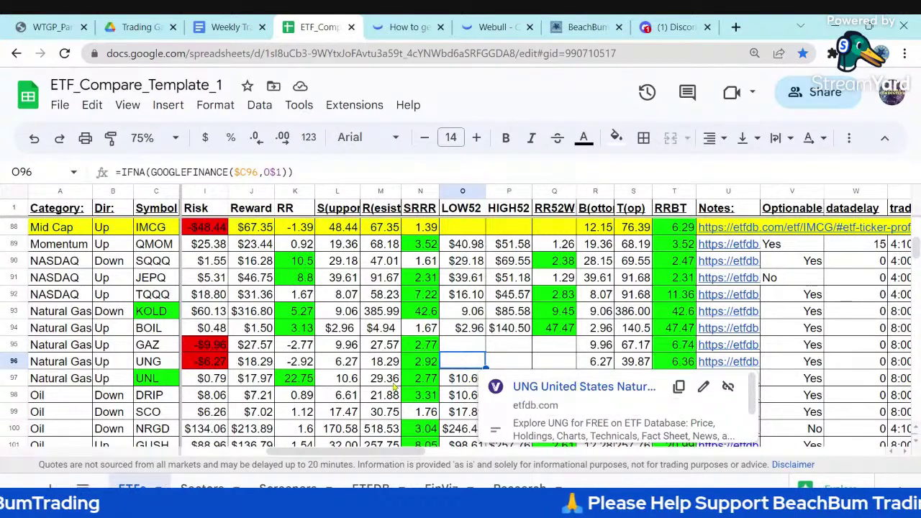
# - Go back to the price columns and check the Oil category symbols DRIP, UCO and SCO
pyautogui.click(63, 365)
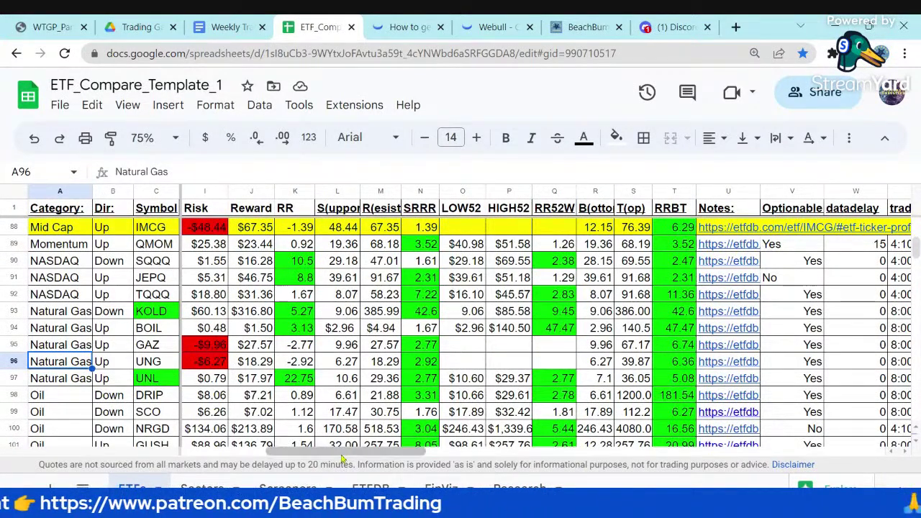
pyautogui.moveTo(347, 453); pyautogui.dragTo(268, 454)
pyautogui.scroll(-3, 161, 314)
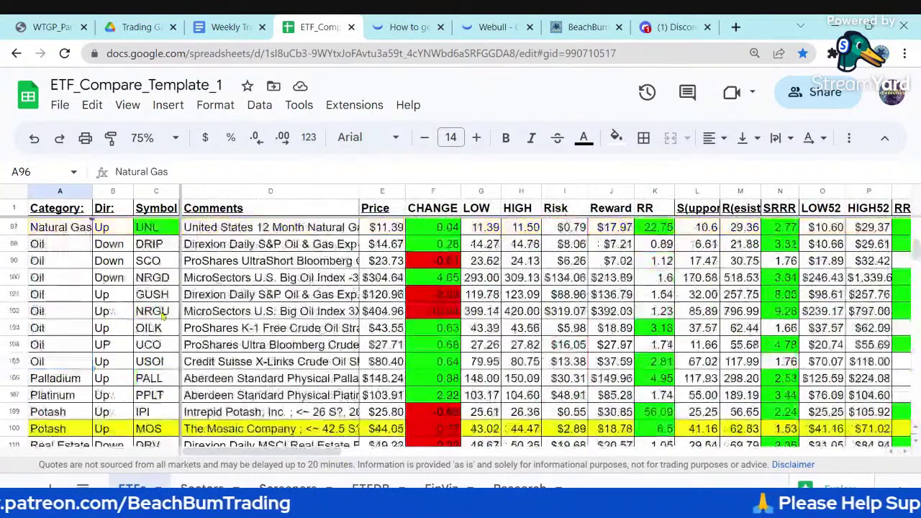
pyautogui.click(159, 247)
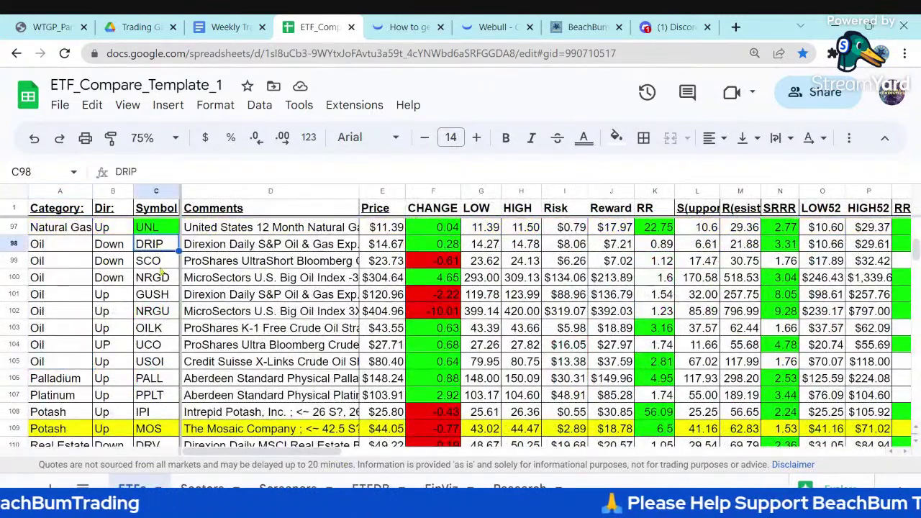
pyautogui.click(159, 345)
pyautogui.click(163, 264)
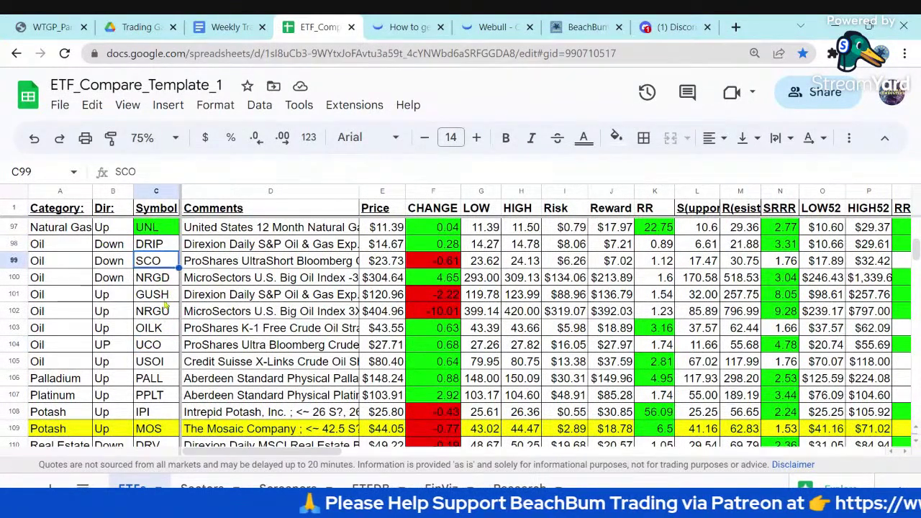
# - Compare the Oil ETFs UCO and GUSH by their symbols and Comments descriptions
pyautogui.click(156, 347)
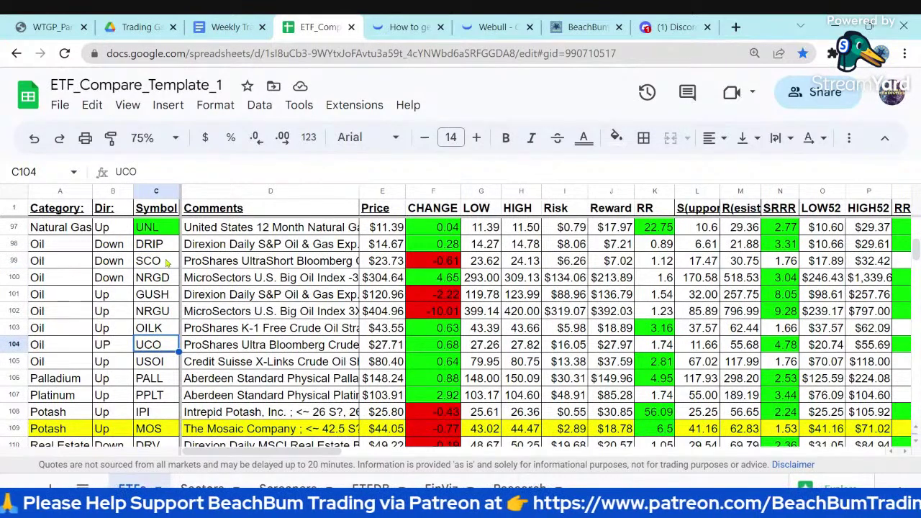
pyautogui.click(158, 295)
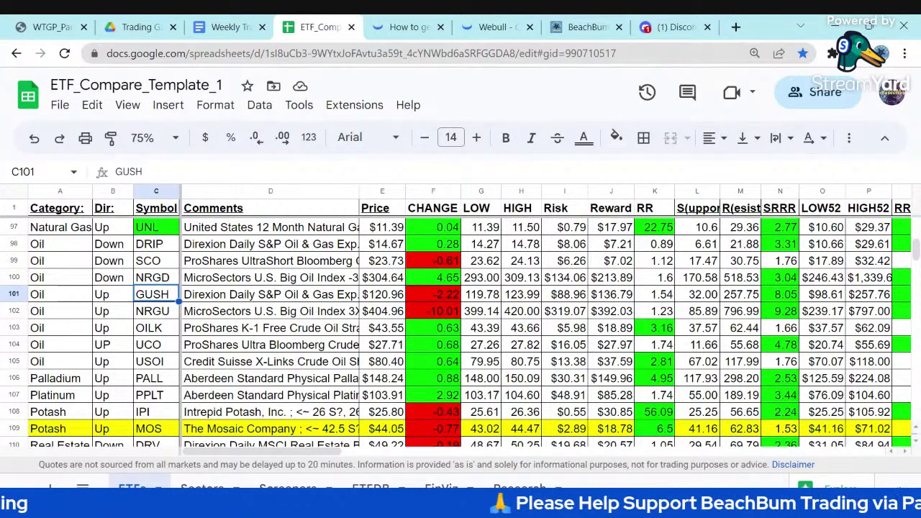
pyautogui.click(213, 347)
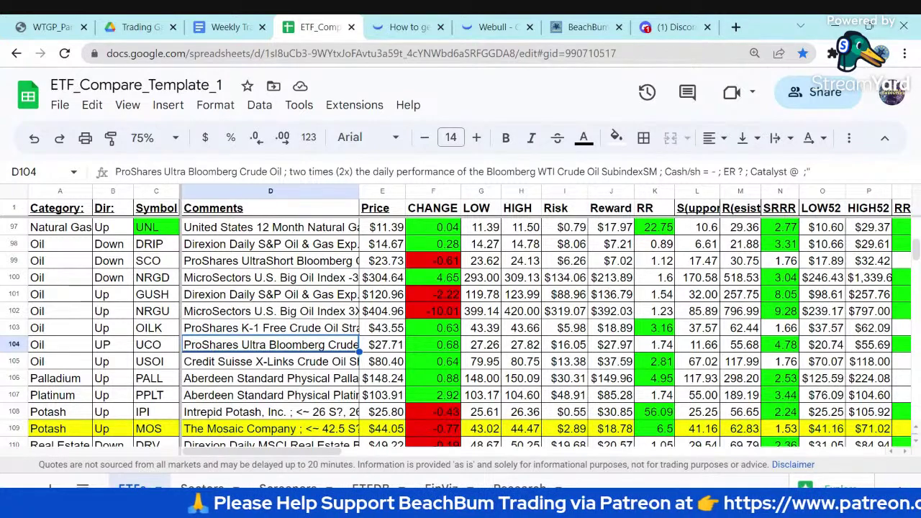
pyautogui.click(248, 296)
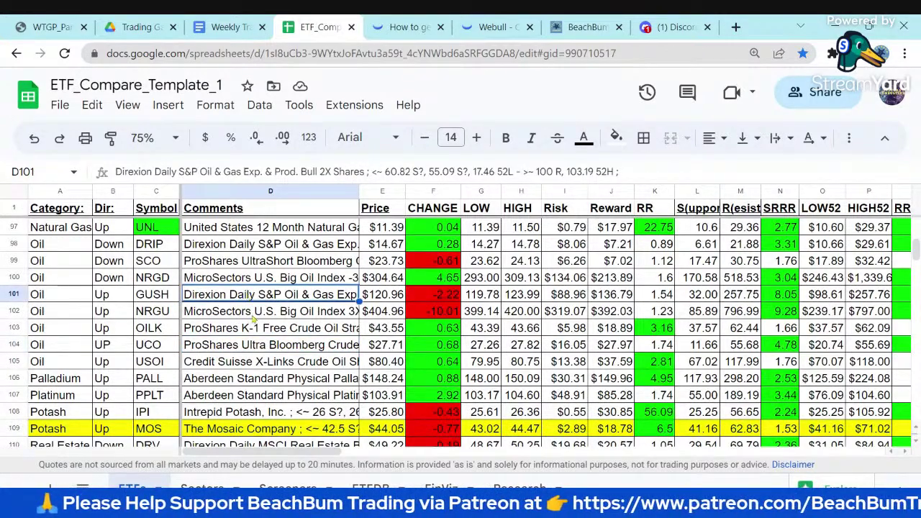
pyautogui.click(253, 347)
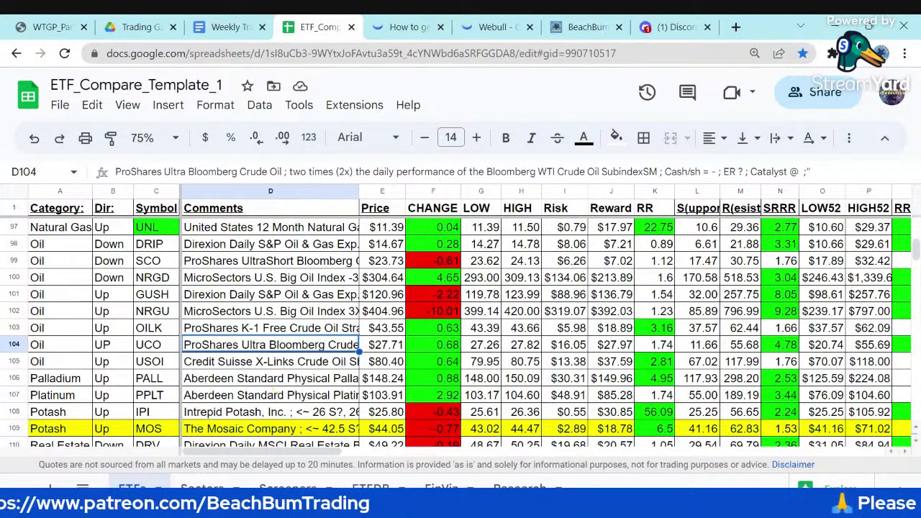
# - Look past the Oil category and read the Comments entry of the Platinum ETF PPLT
pyautogui.scroll(-3, 274, 392)
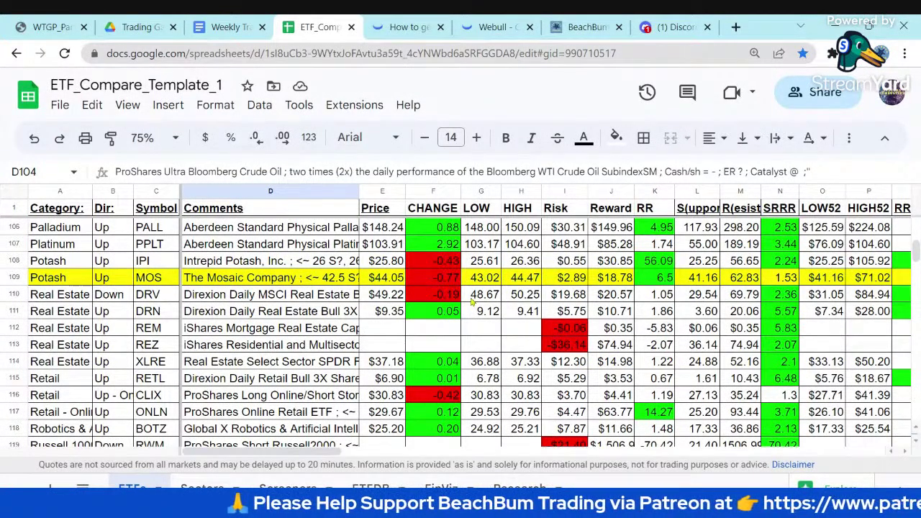
pyautogui.scroll(2, 472, 303)
pyautogui.click(322, 314)
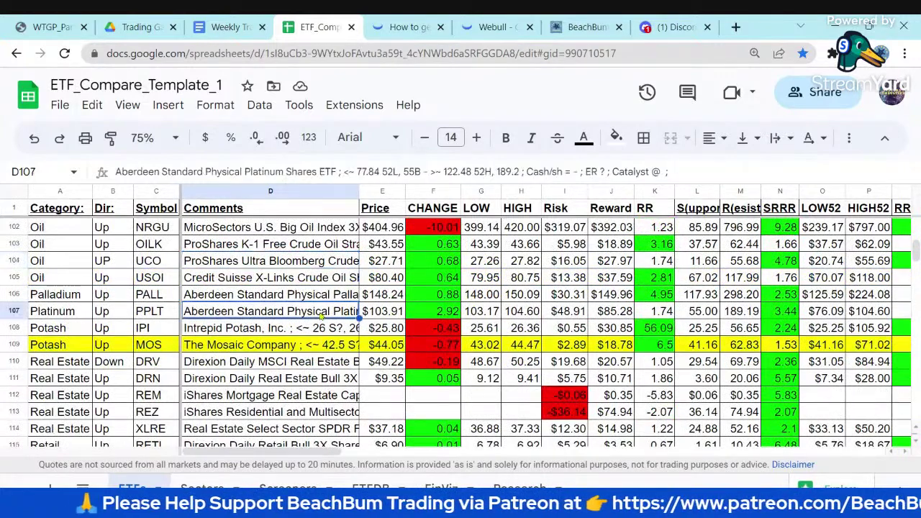
# - Check the Semiconductor symbols SOXL and SOXS and the inverse Silver symbol ZSL
pyautogui.scroll(-2, 541, 409)
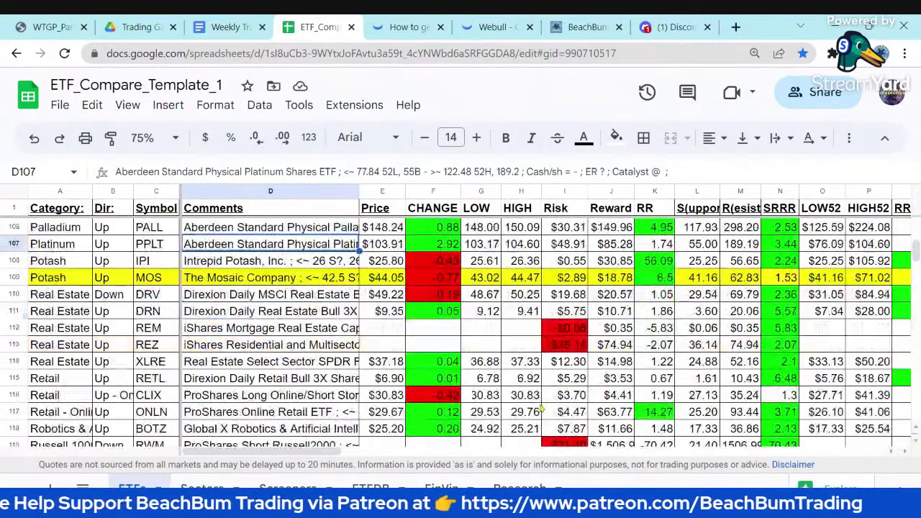
pyautogui.scroll(-6, 541, 410)
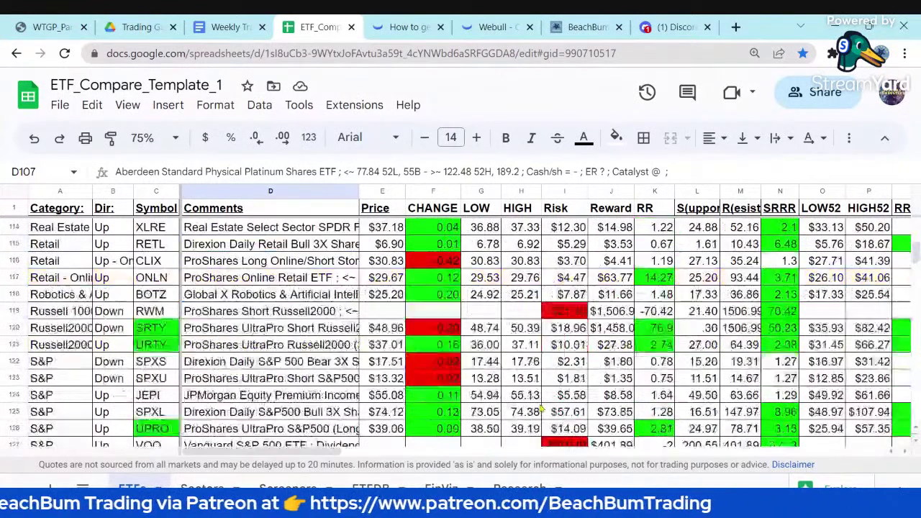
pyautogui.scroll(-2, 541, 409)
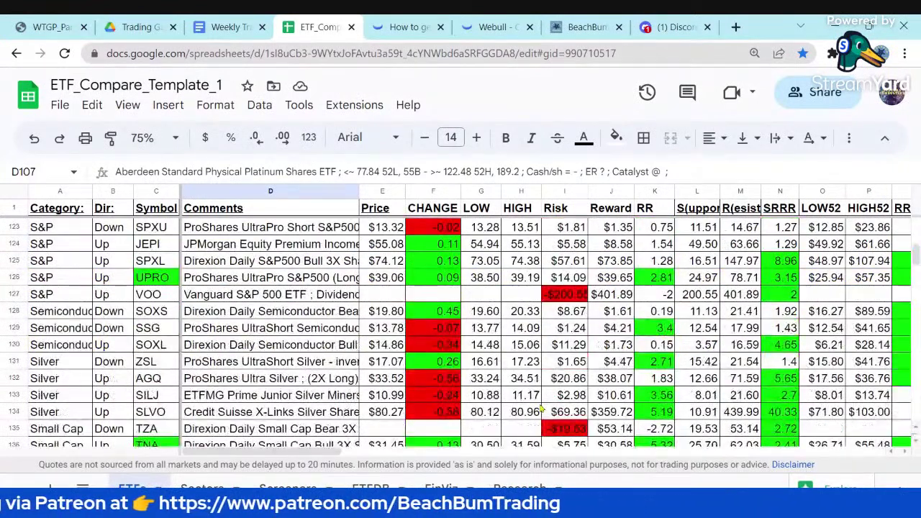
pyautogui.click(154, 347)
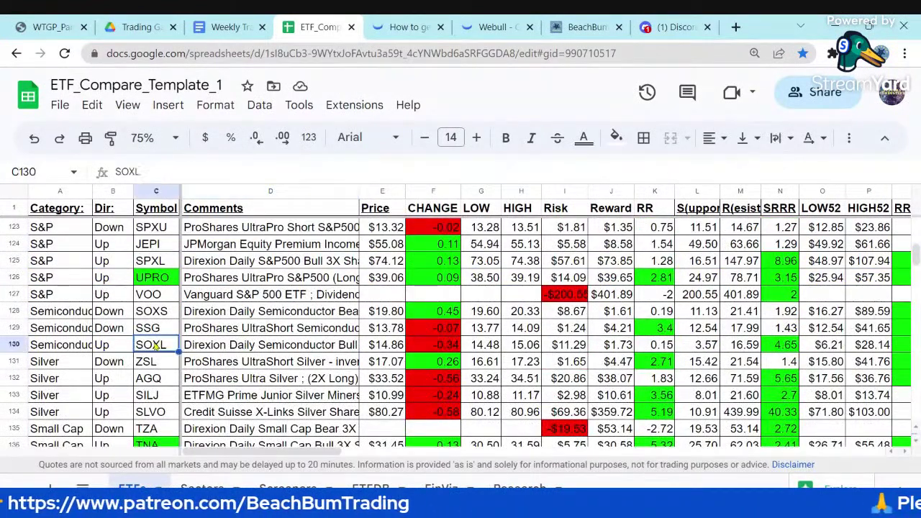
pyautogui.click(158, 315)
pyautogui.click(162, 347)
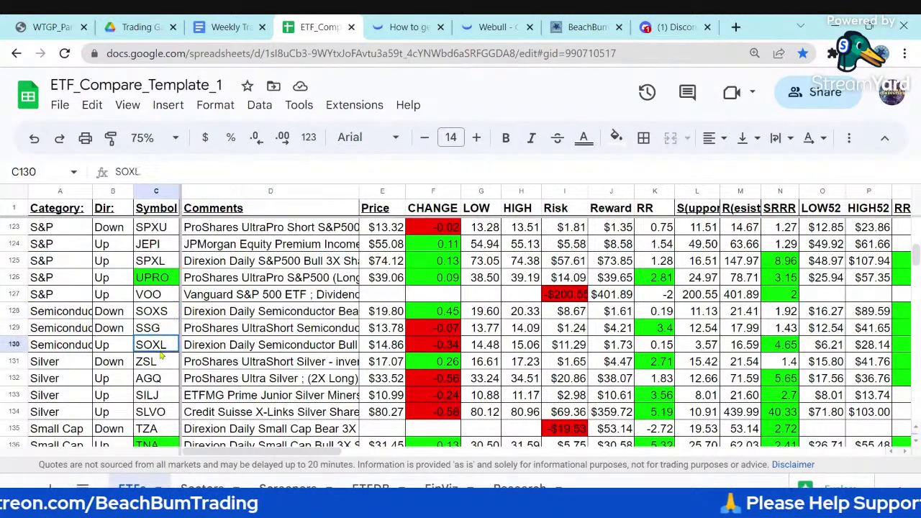
pyautogui.click(166, 317)
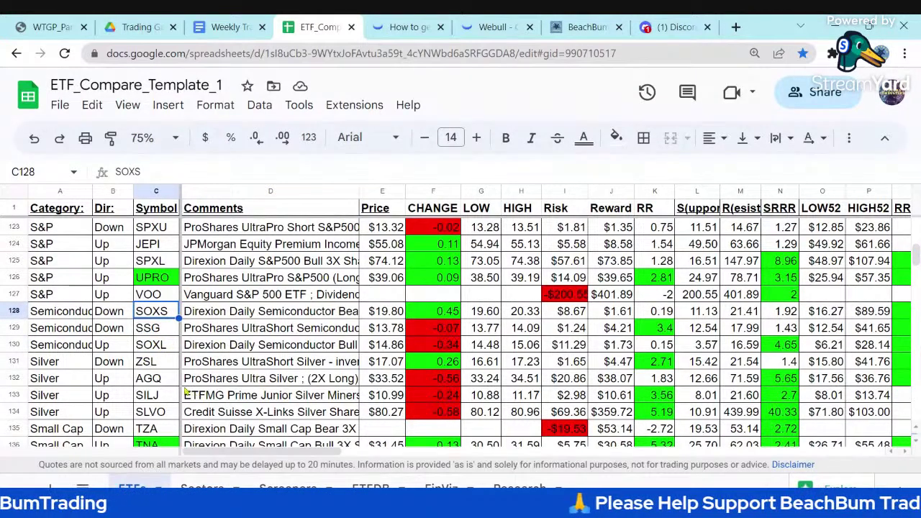
pyautogui.click(165, 366)
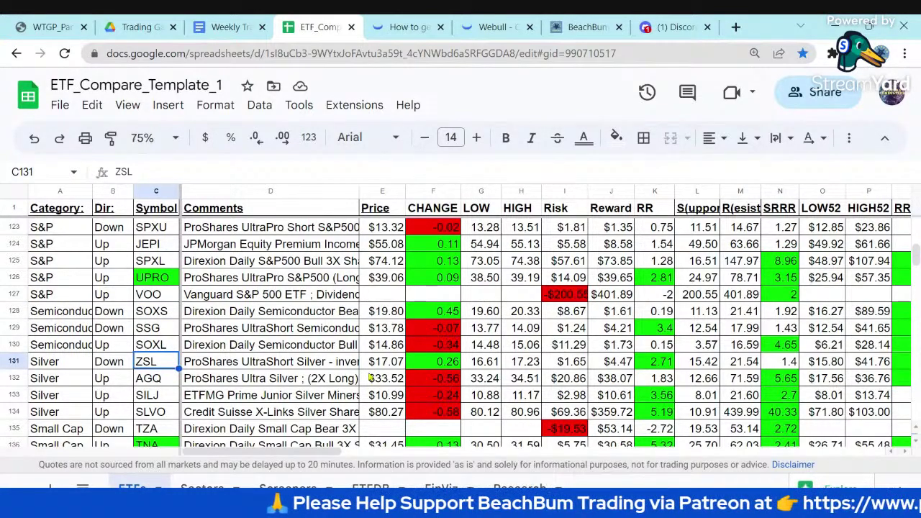
# - Examine the Treasuries symbols TMF and TLT and select TMF's entire row
pyautogui.scroll(-2, 370, 377)
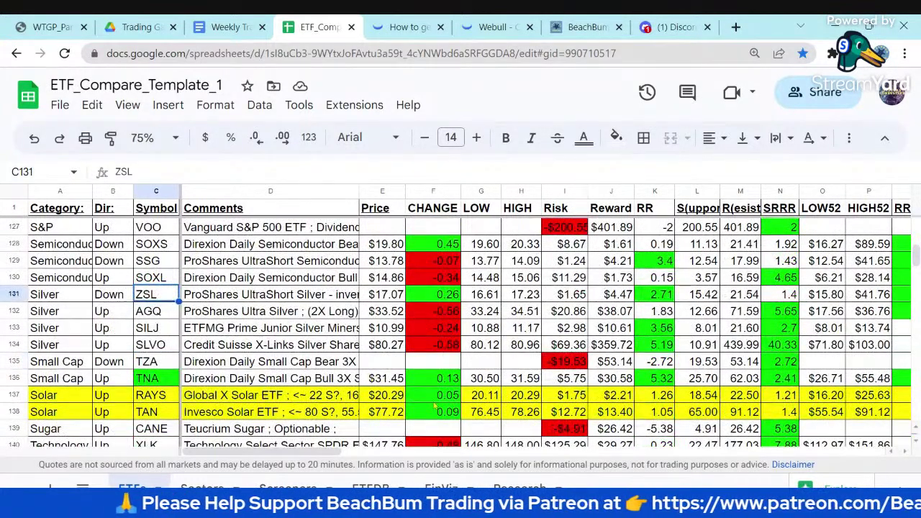
pyautogui.scroll(-3, 435, 408)
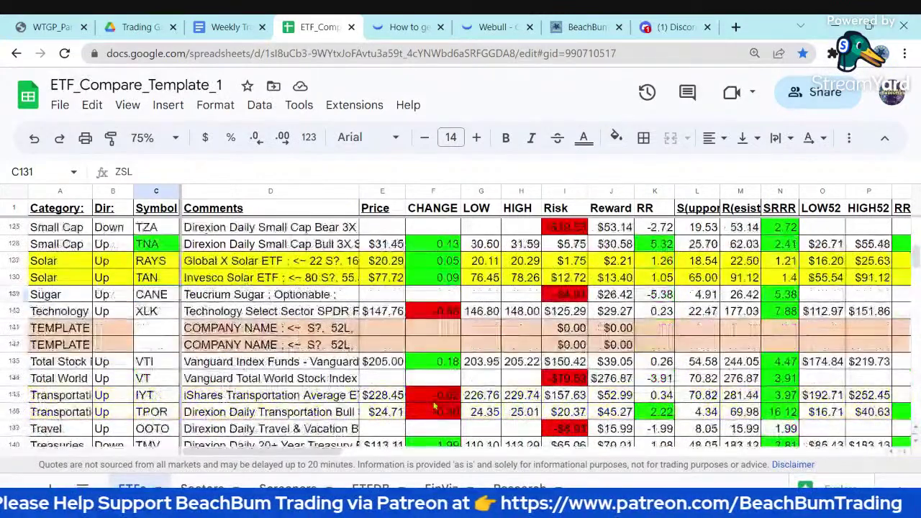
pyautogui.scroll(-2, 435, 409)
pyautogui.scroll(-2, 435, 408)
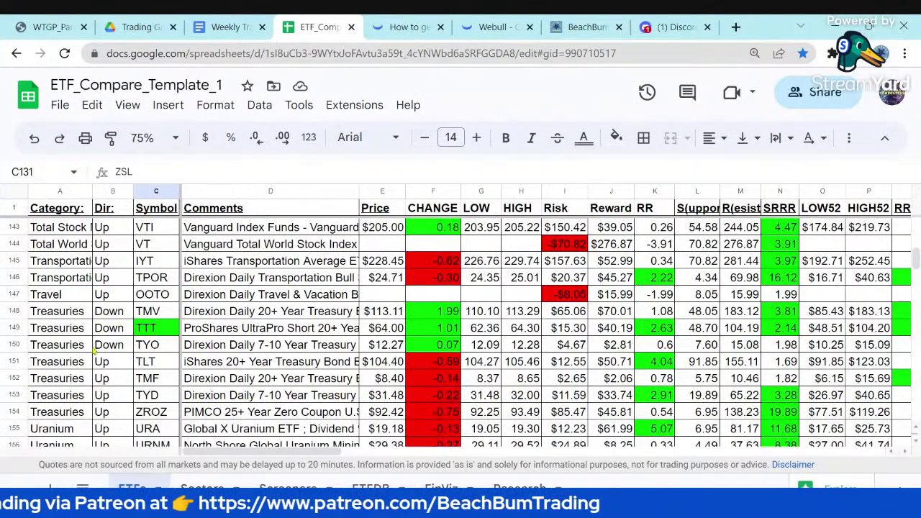
pyautogui.click(65, 361)
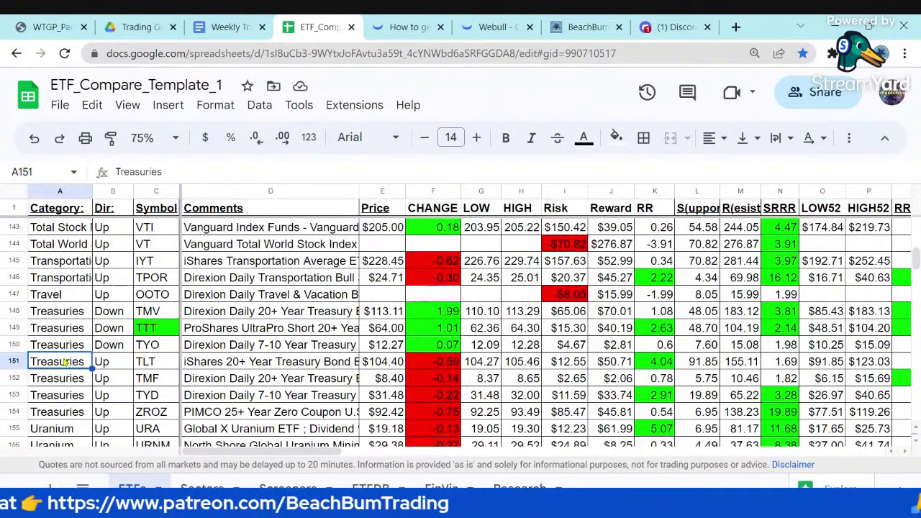
pyautogui.scroll(-2, 64, 363)
pyautogui.click(151, 312)
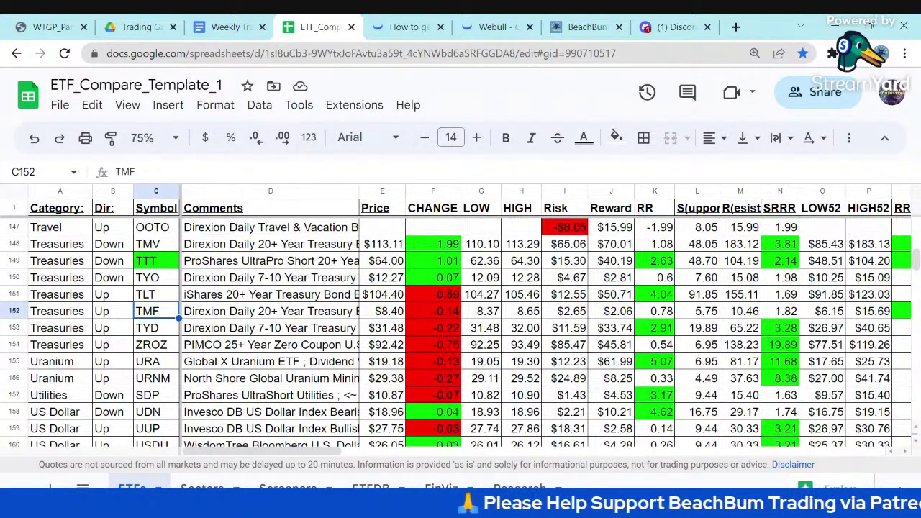
pyautogui.click(157, 301)
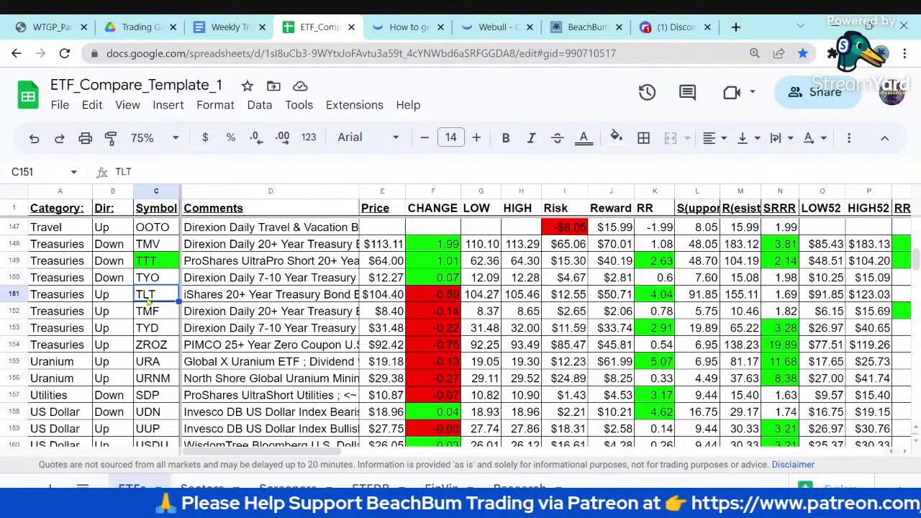
pyautogui.click(153, 312)
pyautogui.click(14, 311)
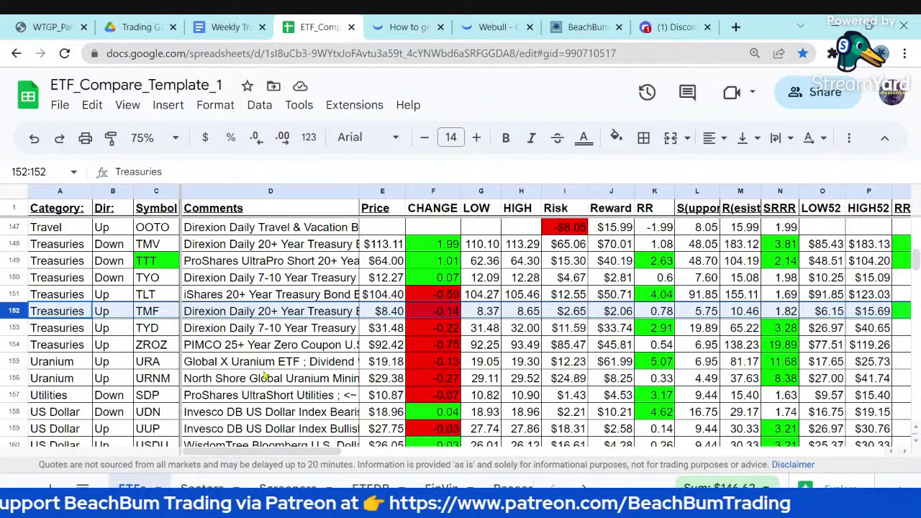
# - Check the VIX ETF UVXY's Comments and symbol, and select the first empty Category cell below the list
pyautogui.scroll(-2, 265, 375)
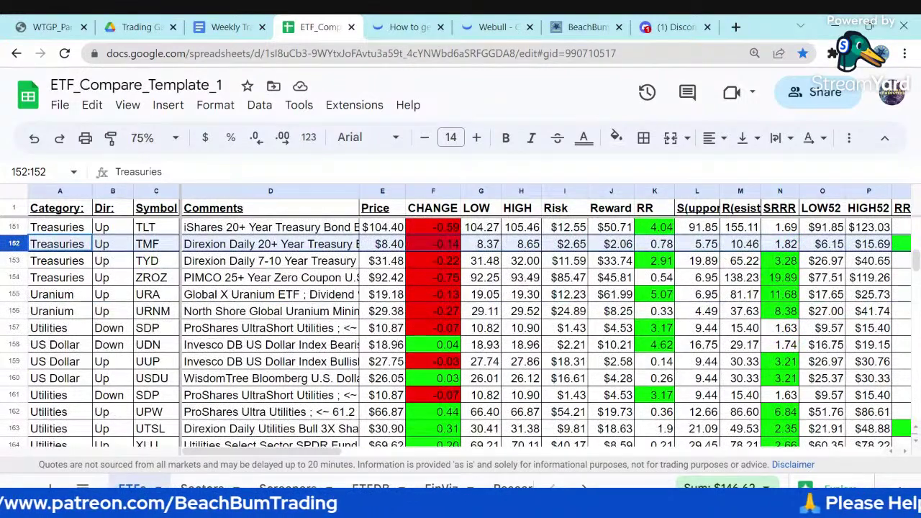
pyautogui.scroll(-2, 265, 376)
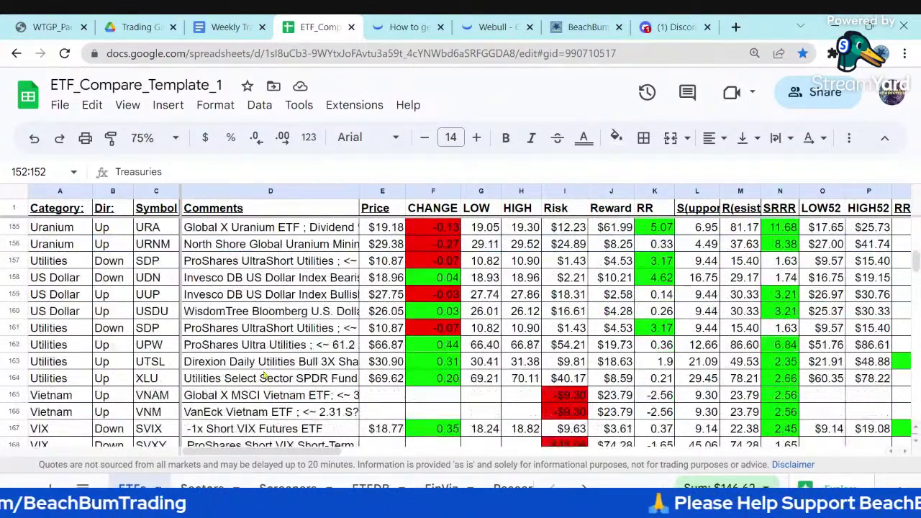
pyautogui.scroll(-2, 265, 376)
pyautogui.scroll(-2, 265, 375)
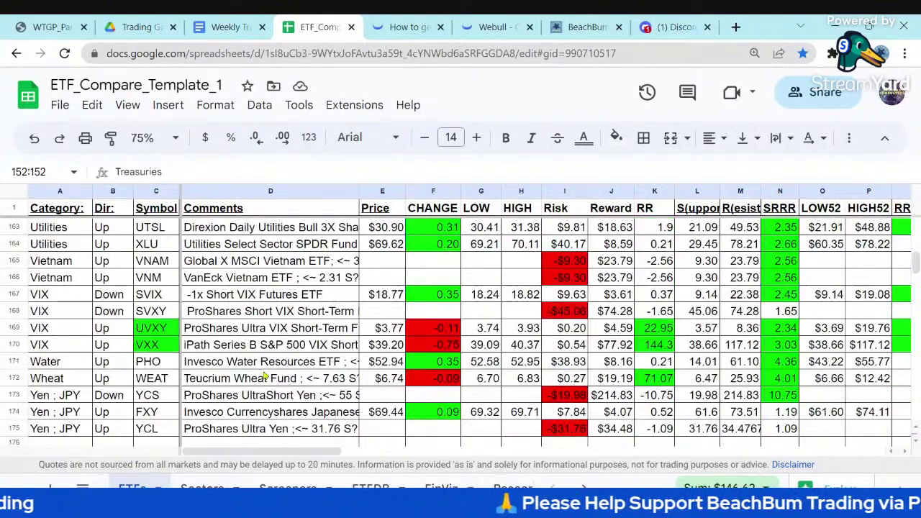
pyautogui.click(278, 334)
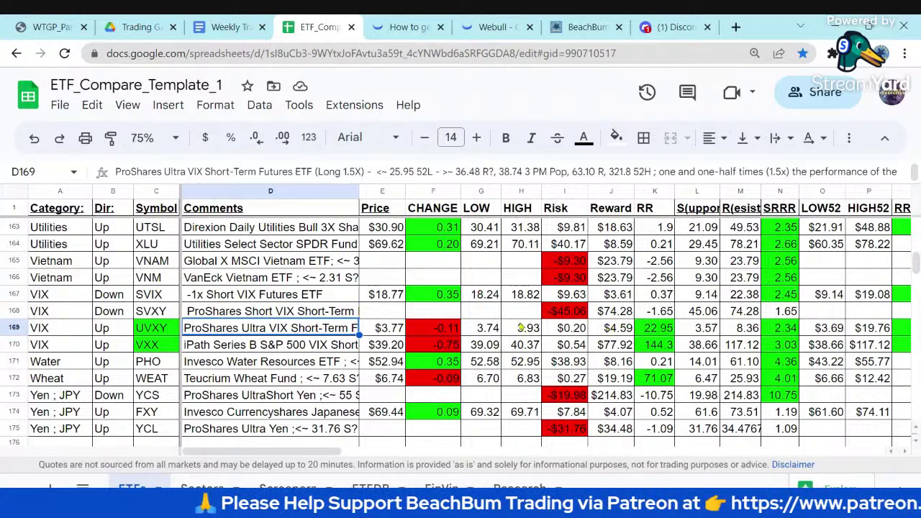
pyautogui.click(177, 328)
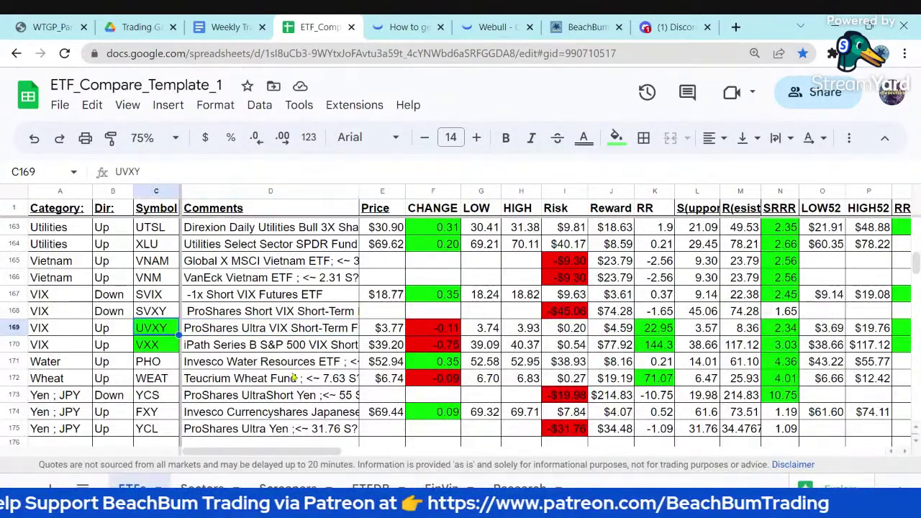
pyautogui.scroll(-2, 294, 376)
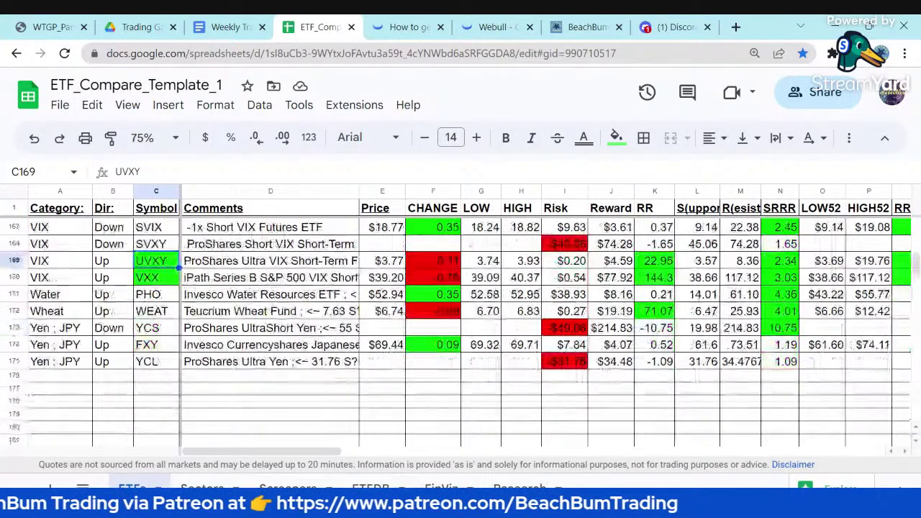
pyautogui.click(52, 384)
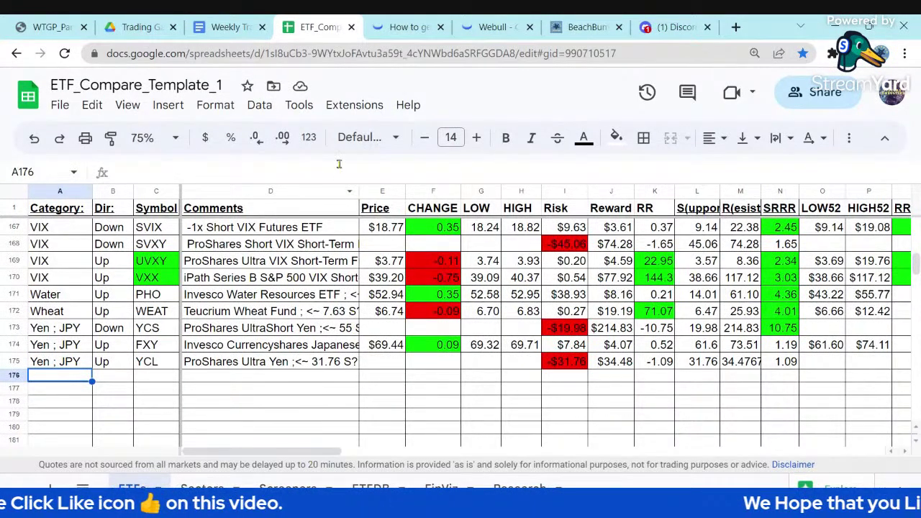
# - Close the ETF_Compare_Template_1 tab and go to the bank failure links under "Shopping List" Stocks in the Weekly Trading document
pyautogui.click(353, 33)
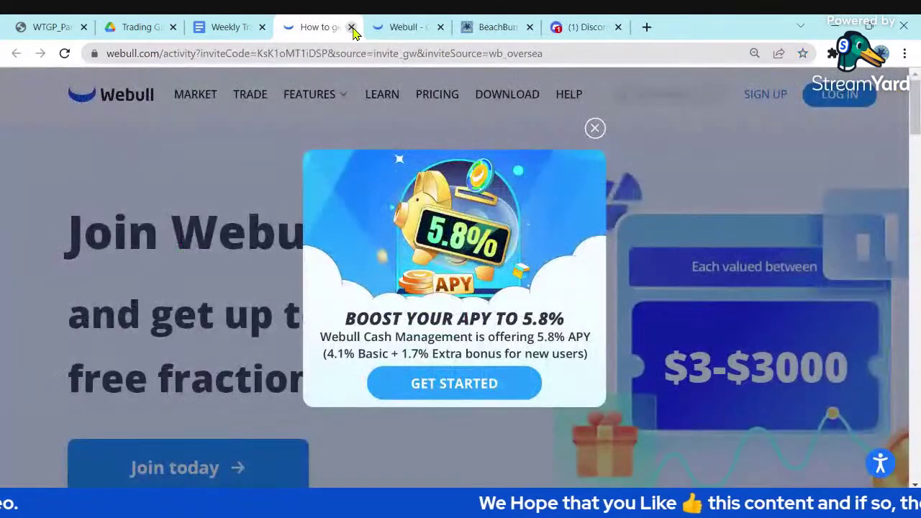
pyautogui.click(230, 33)
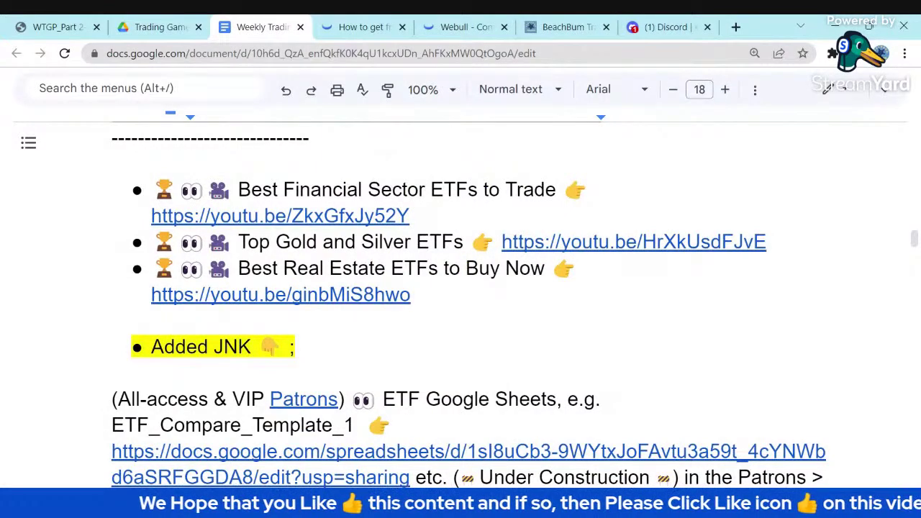
pyautogui.scroll(-3, 535, 313)
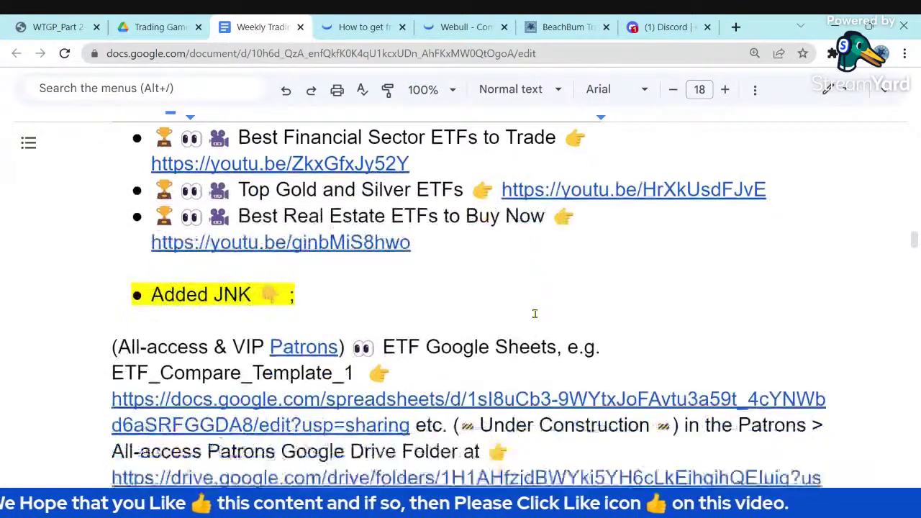
pyautogui.scroll(-8, 535, 312)
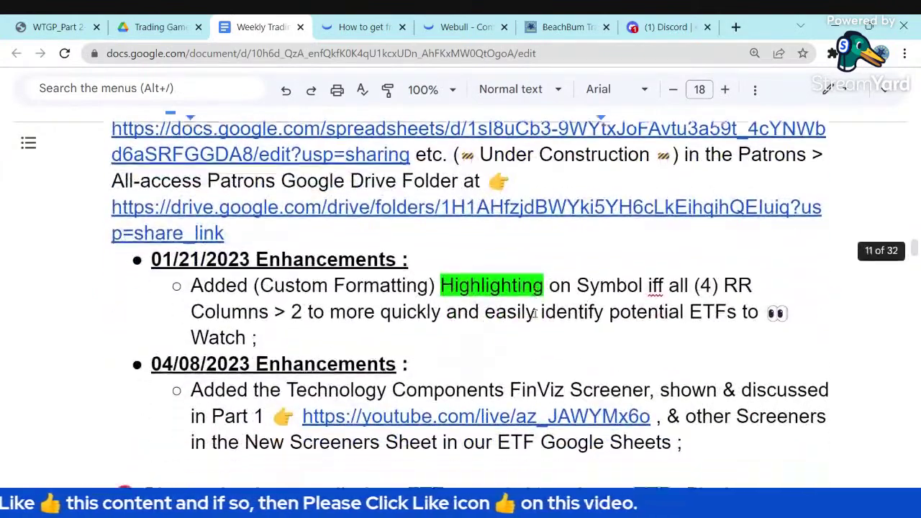
pyautogui.scroll(-3, 535, 314)
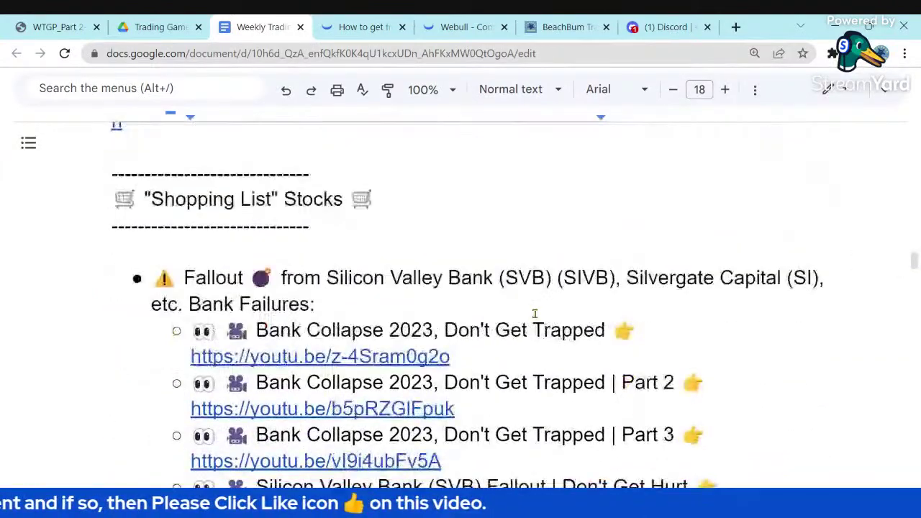
pyautogui.scroll(1, 535, 314)
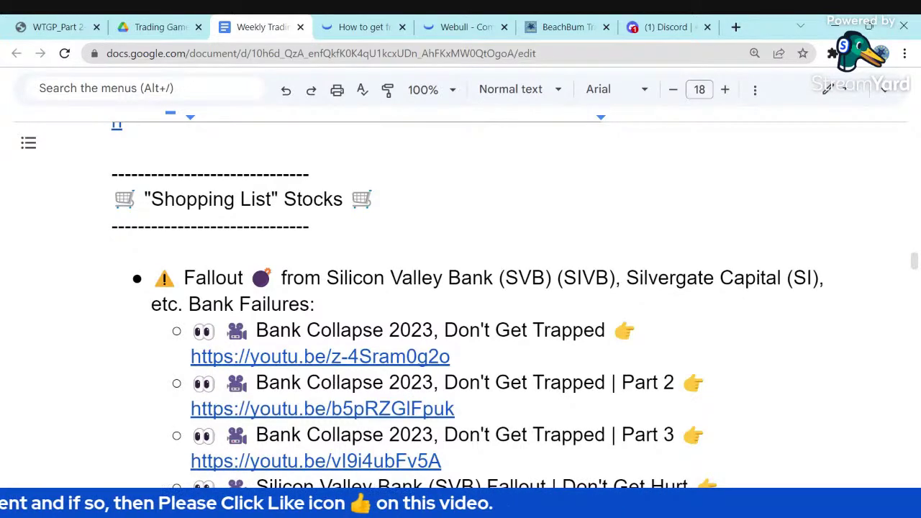
pyautogui.scroll(-2, 543, 311)
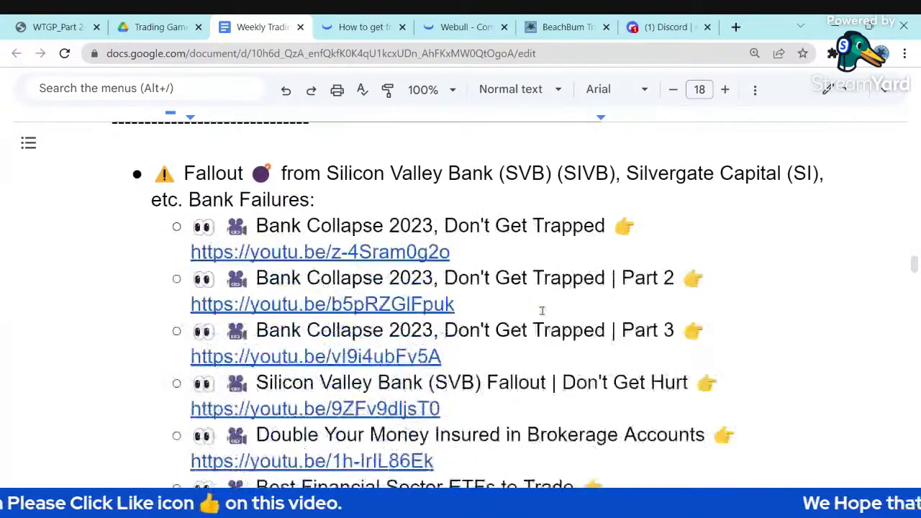
# - Review the bank failure video links, including "Double Your Money Insured in Brokerage Accounts" and "Best Financial Sector ETFs to Trade"
pyautogui.scroll(1, 533, 317)
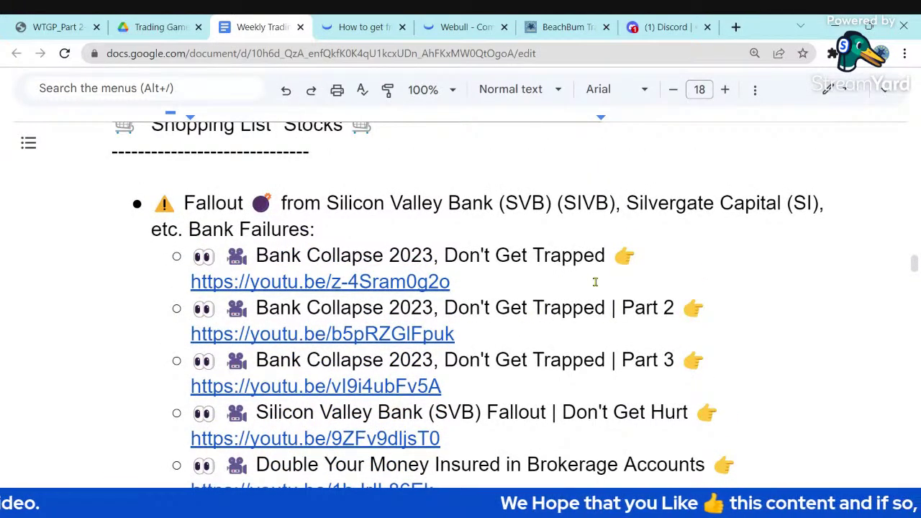
pyautogui.scroll(-1, 570, 437)
pyautogui.scroll(-1, 569, 438)
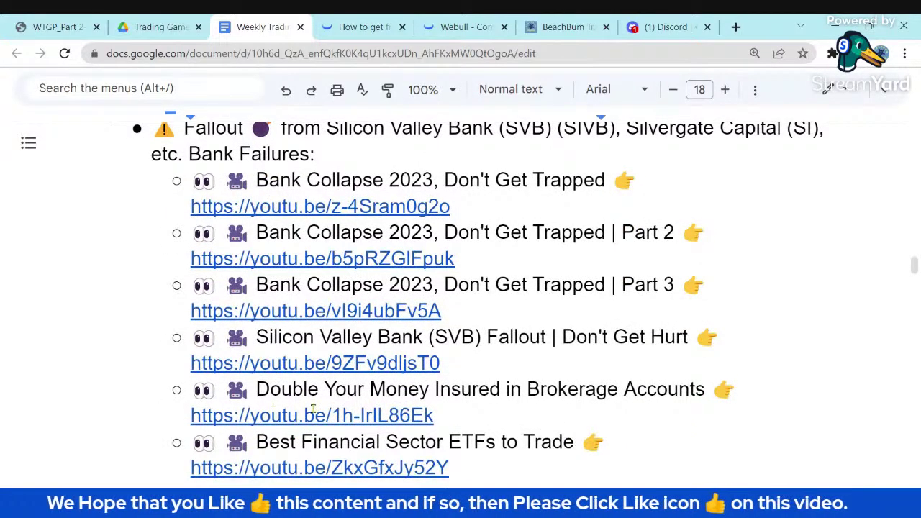
pyautogui.click(397, 412)
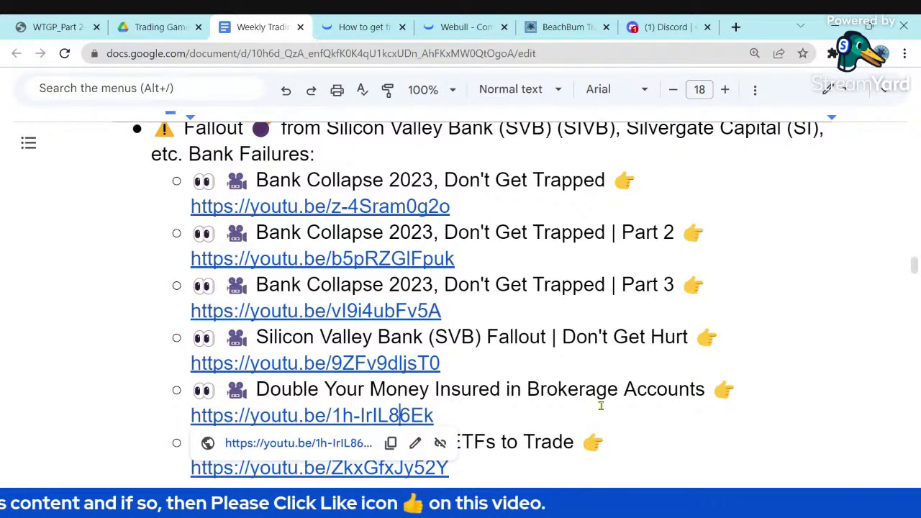
pyautogui.click(584, 389)
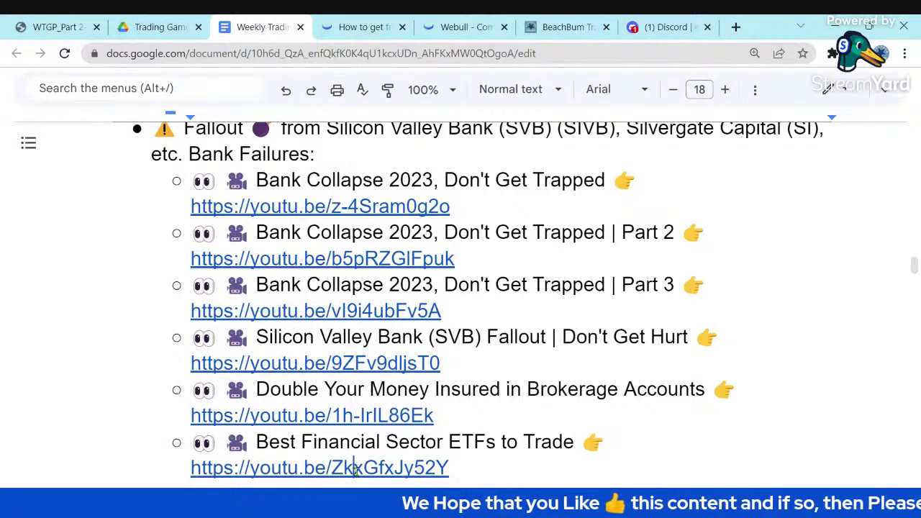
pyautogui.click(542, 442)
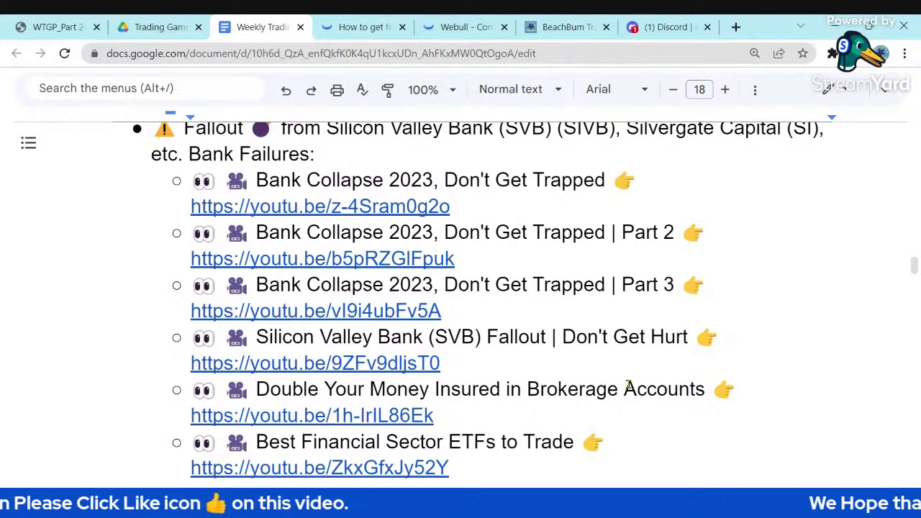
pyautogui.click(544, 441)
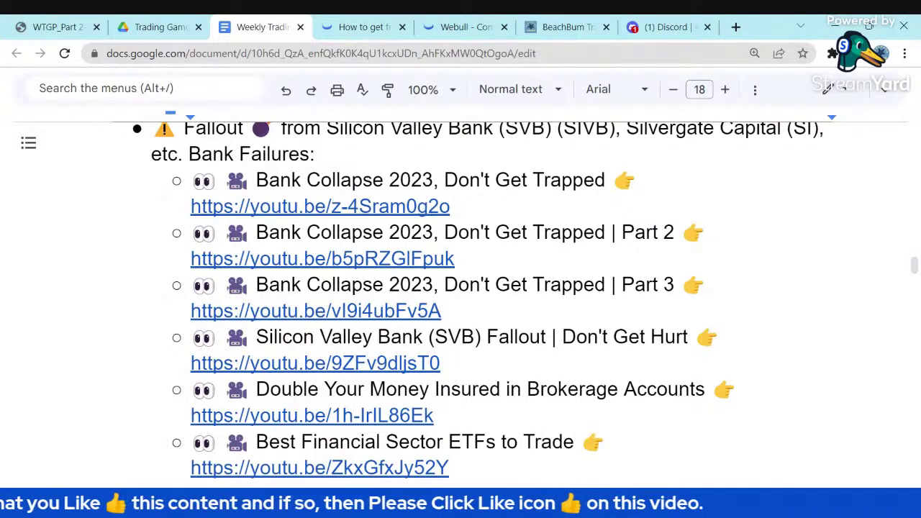
# - Look over the rest of the bank failure list and the zombie stock entries, and inspect the "Avoid Unprofitable Companies" video link
pyautogui.scroll(-1, 689, 412)
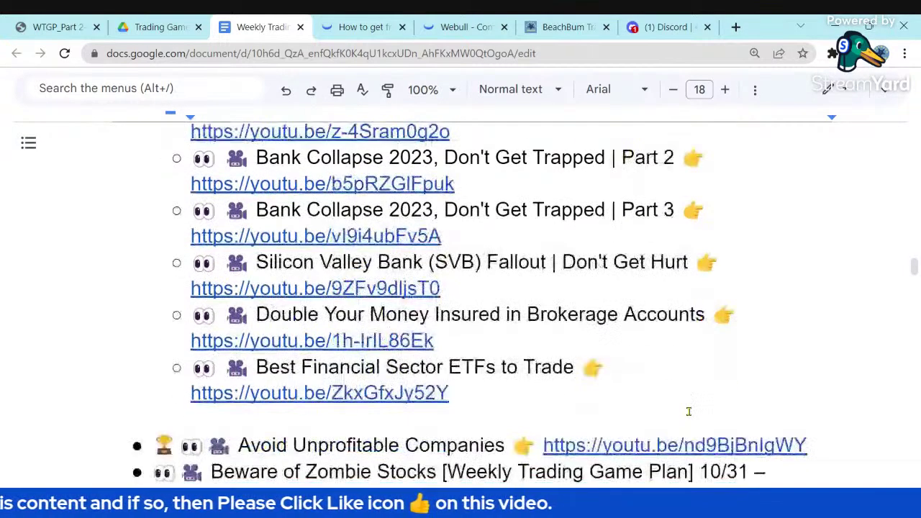
pyautogui.scroll(-1, 696, 382)
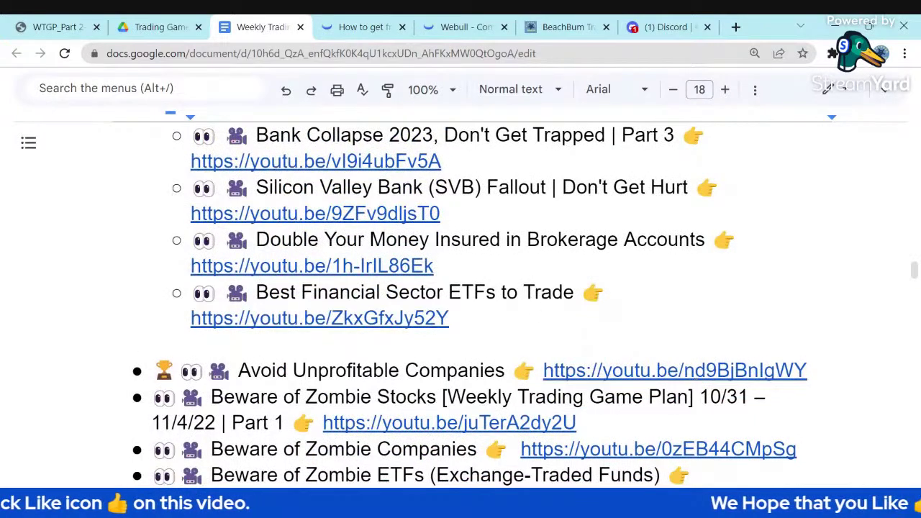
pyautogui.scroll(2, 689, 326)
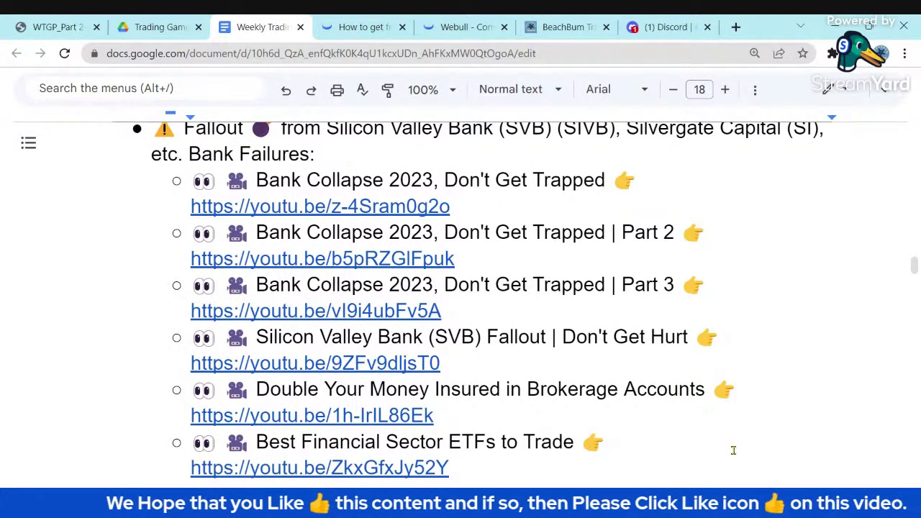
pyautogui.scroll(1, 734, 451)
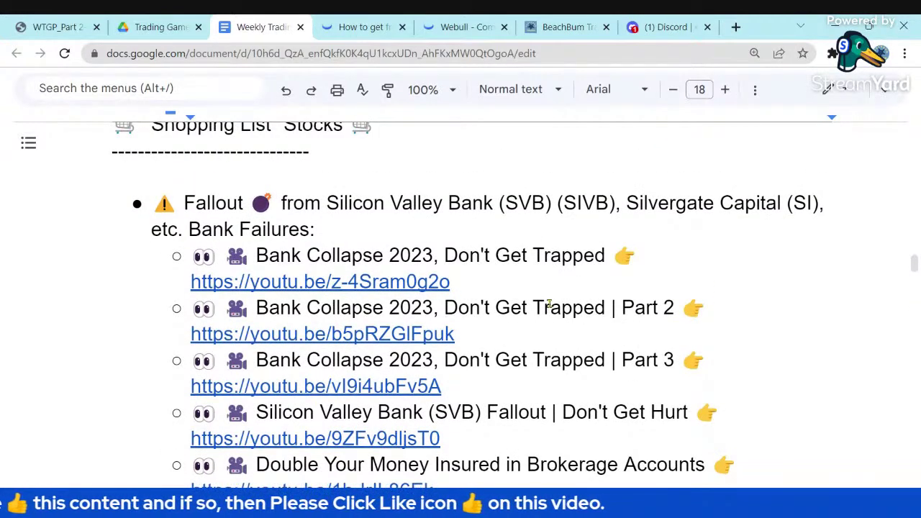
pyautogui.scroll(-1, 619, 372)
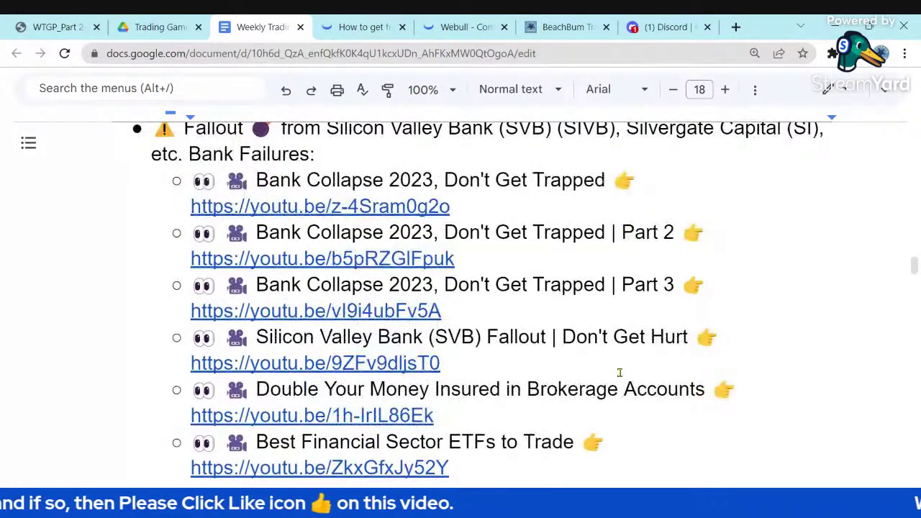
pyautogui.scroll(-1, 619, 372)
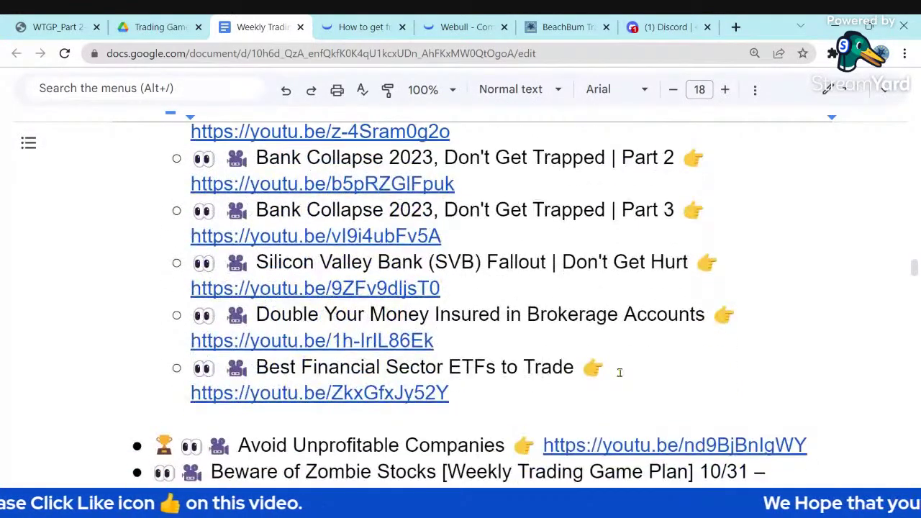
pyautogui.scroll(-1, 620, 372)
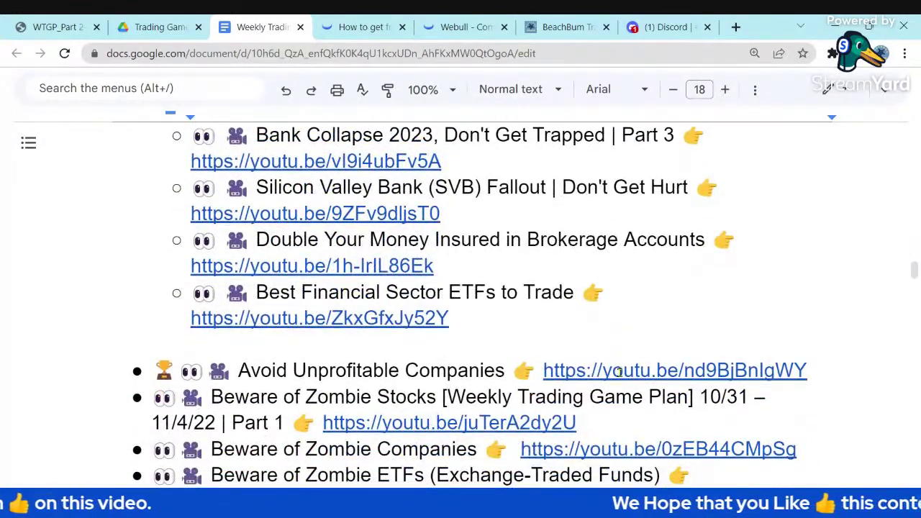
pyautogui.scroll(-3, 619, 372)
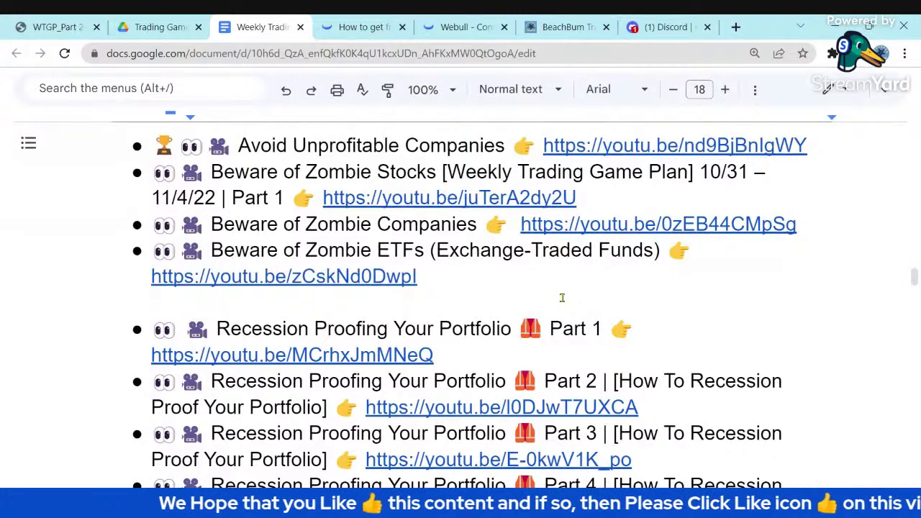
pyautogui.scroll(1, 540, 291)
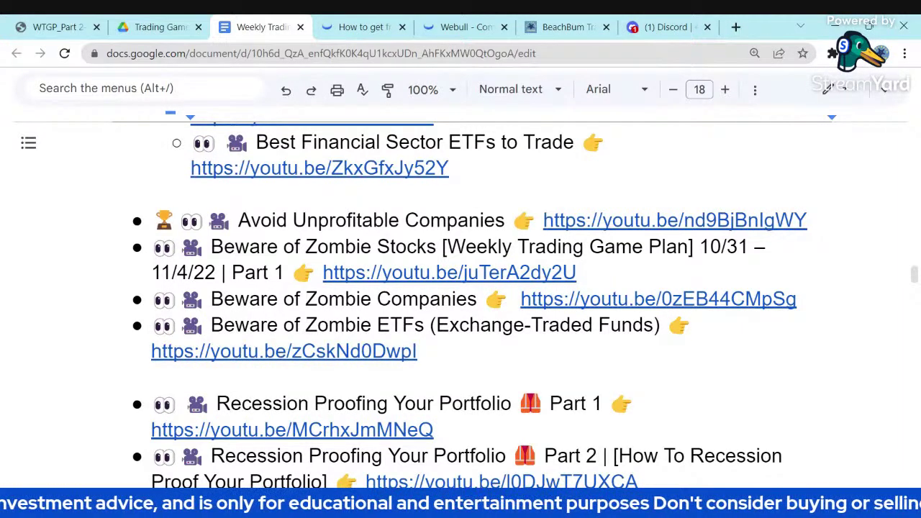
pyautogui.click(591, 220)
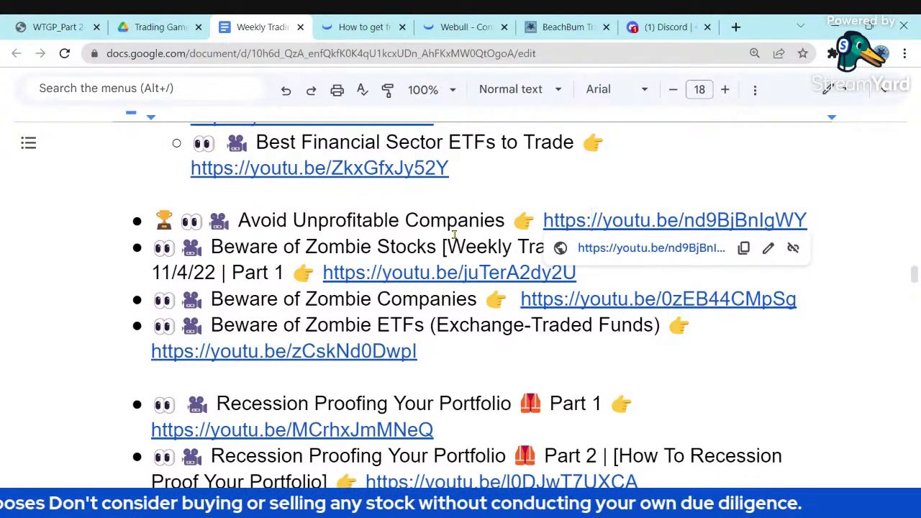
pyautogui.click(288, 220)
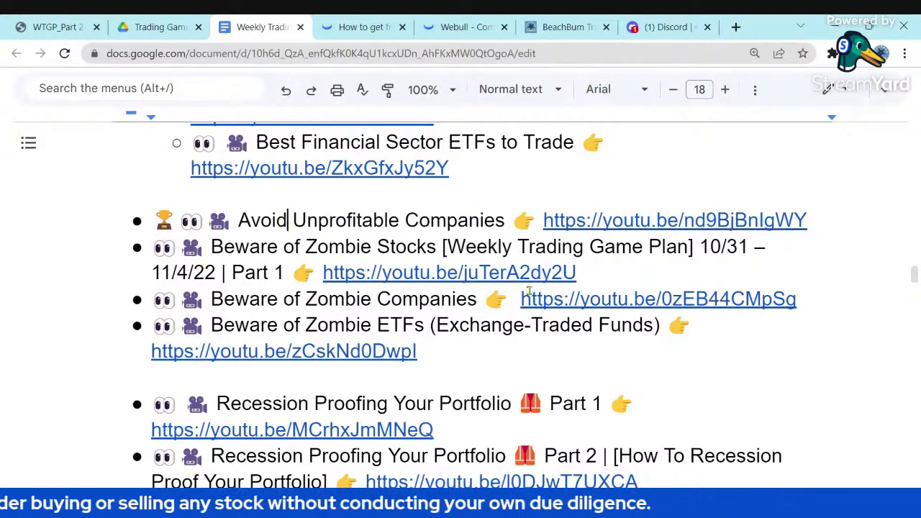
# - Review the "Recession Proofing Your Portfolio" links, Parts 1 to 4, and place the cursor on the empty line above News
pyautogui.scroll(-1, 590, 349)
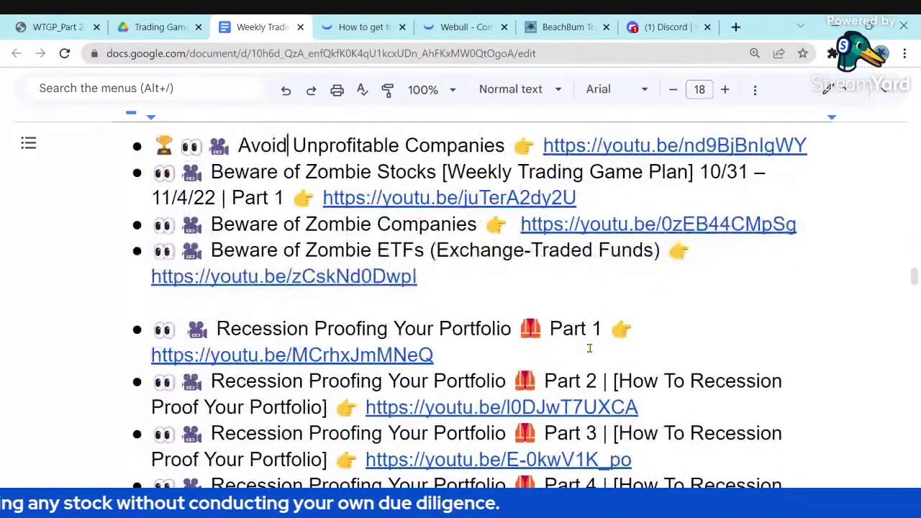
pyautogui.scroll(-1, 590, 348)
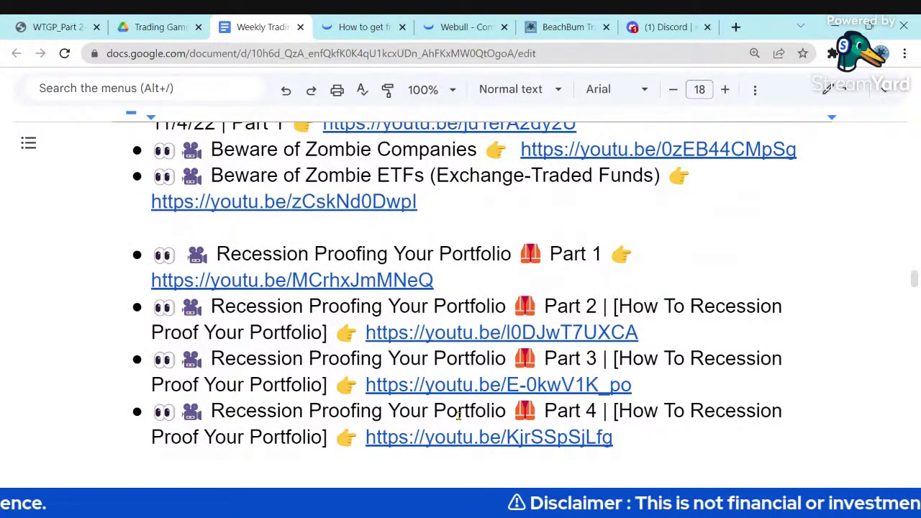
pyautogui.scroll(-1, 456, 416)
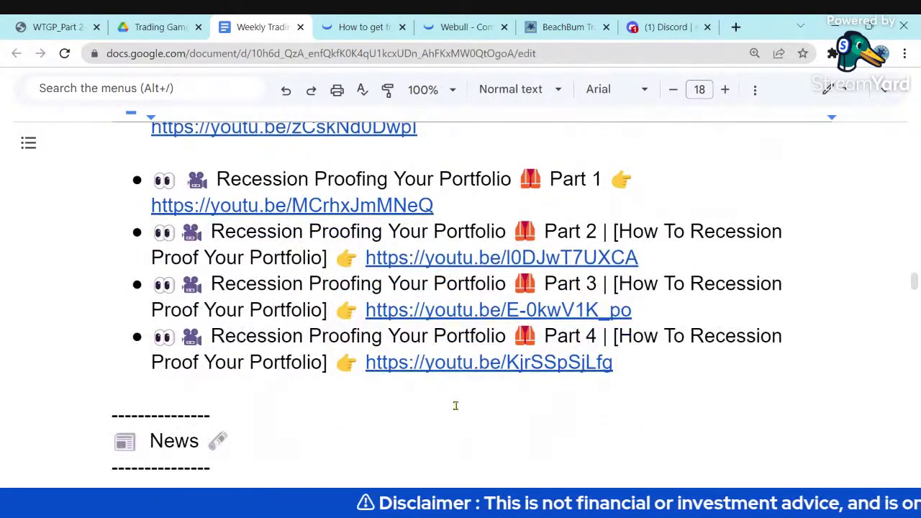
pyautogui.click(431, 393)
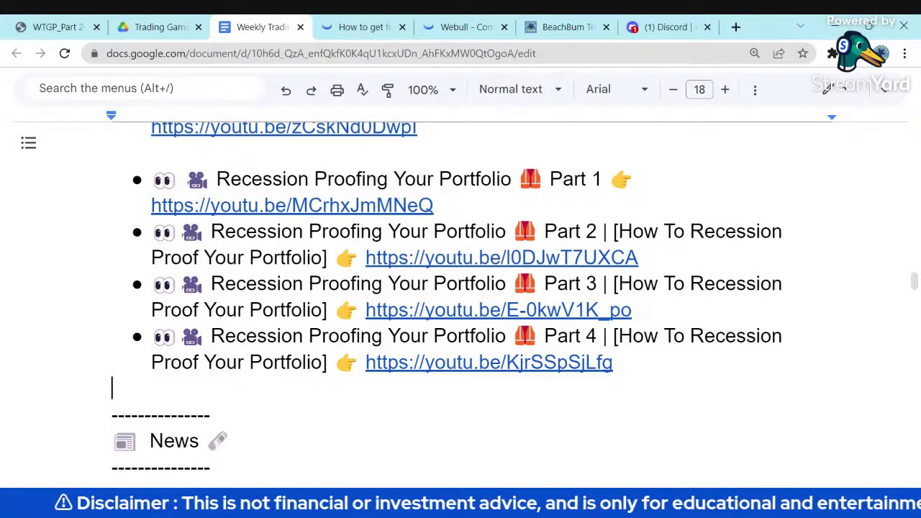
# - Open the Dividend_Payers_1 Google Sheet linked under "Dividend Paying Stocks & ETFs" in the Trade Ideas section
pyautogui.scroll(-1, 432, 392)
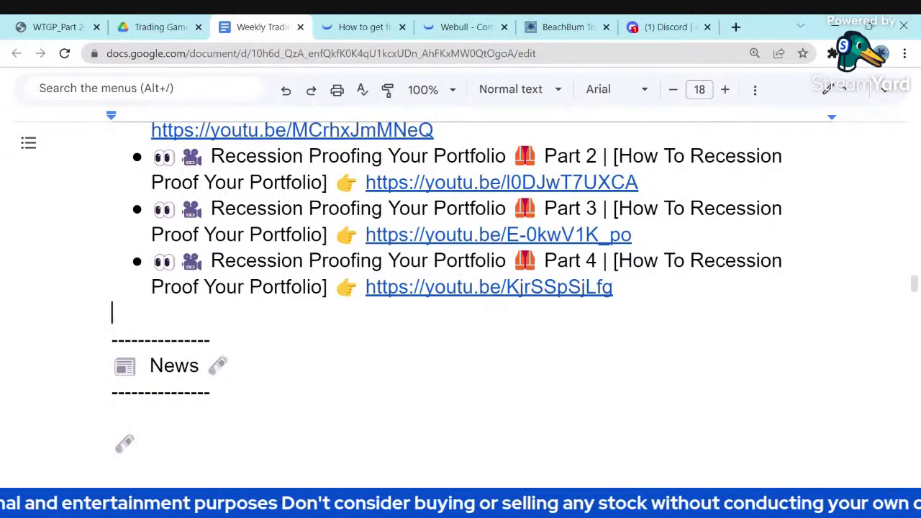
pyautogui.scroll(-3, 494, 333)
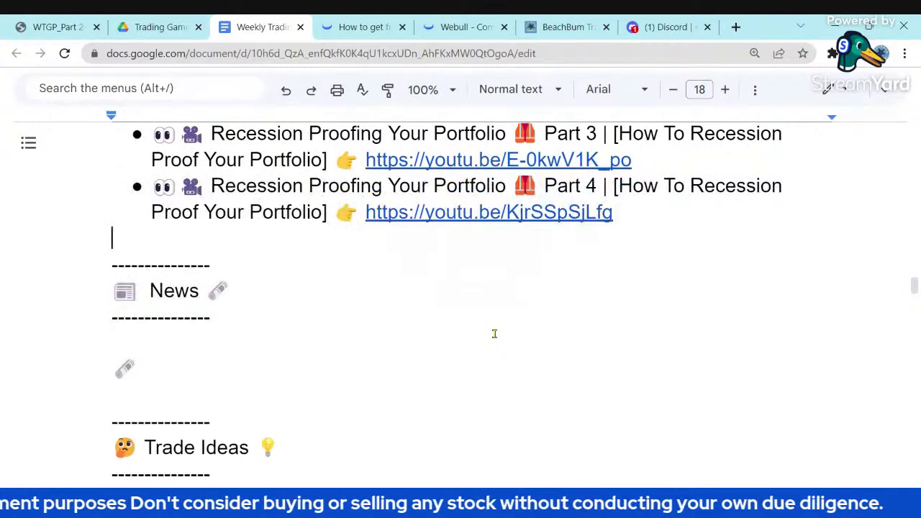
pyautogui.scroll(-2, 494, 334)
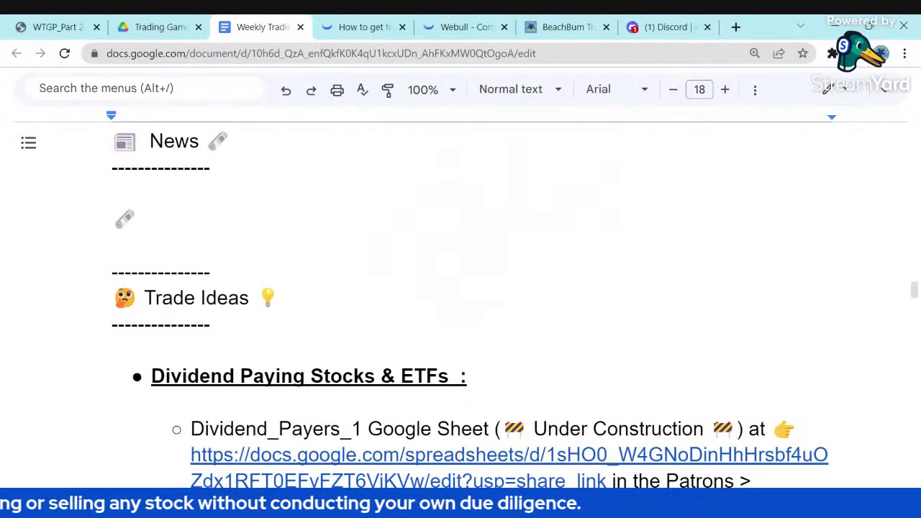
pyautogui.scroll(-2, 494, 333)
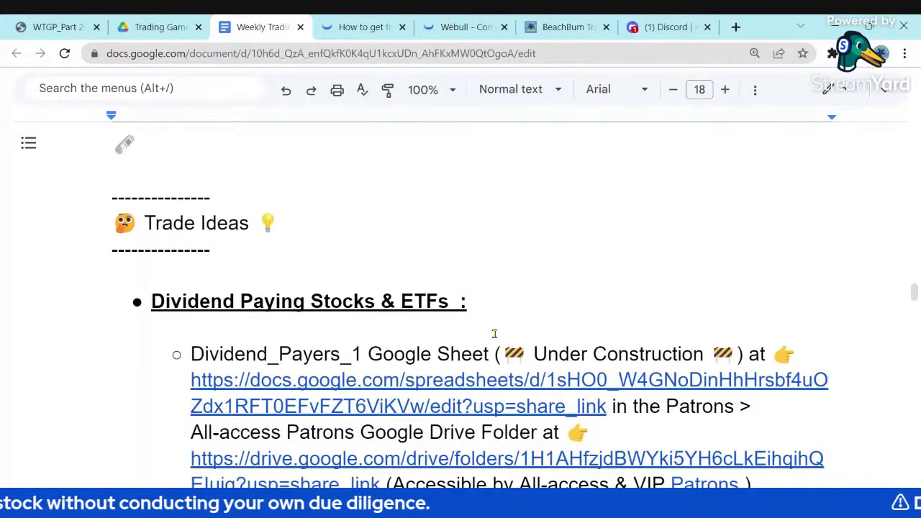
pyautogui.scroll(-2, 494, 333)
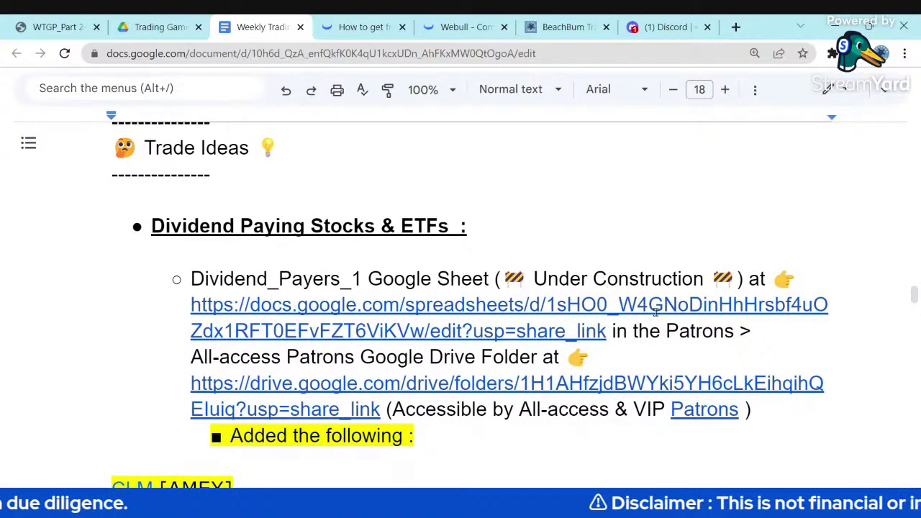
pyautogui.scroll(-2, 663, 340)
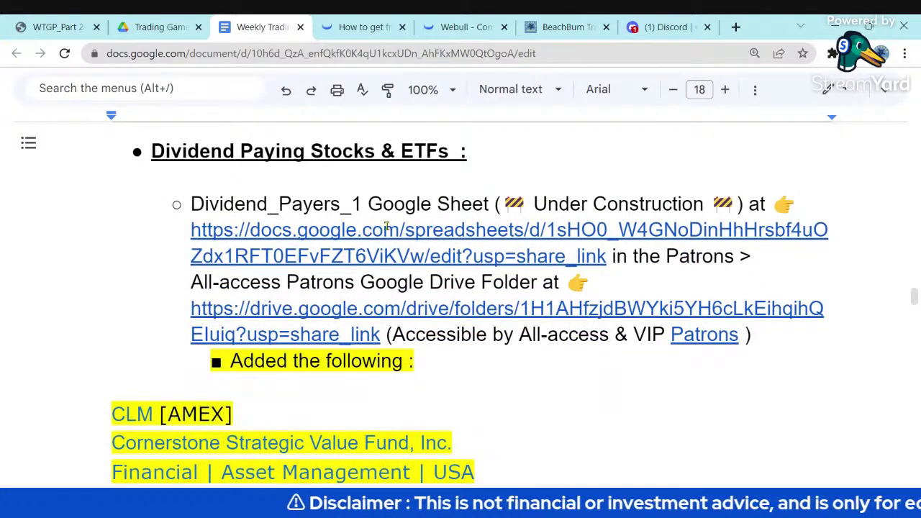
pyautogui.click(329, 230)
pyautogui.click(298, 283)
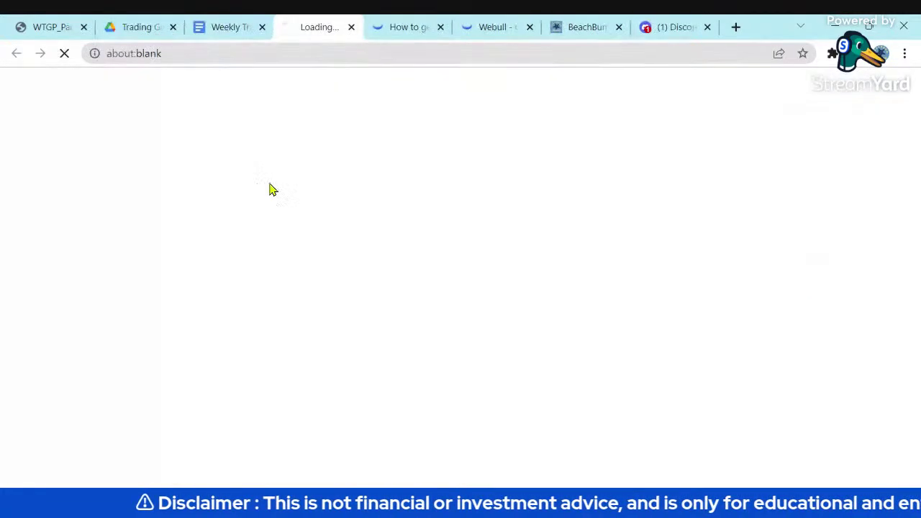
# - Return to the Weekly Trading document and open the Finviz quote page for CLM from the "Added the following" list
pyautogui.click(230, 30)
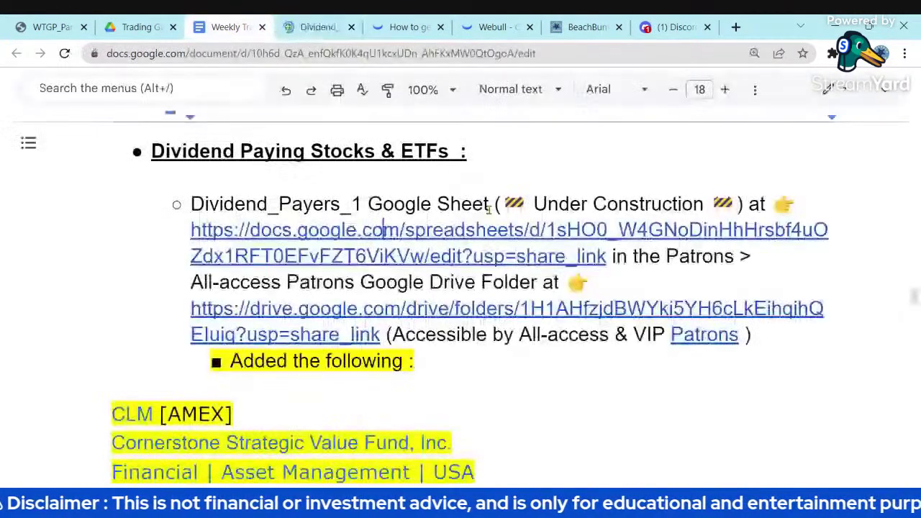
pyautogui.scroll(-2, 589, 322)
pyautogui.scroll(-2, 589, 322)
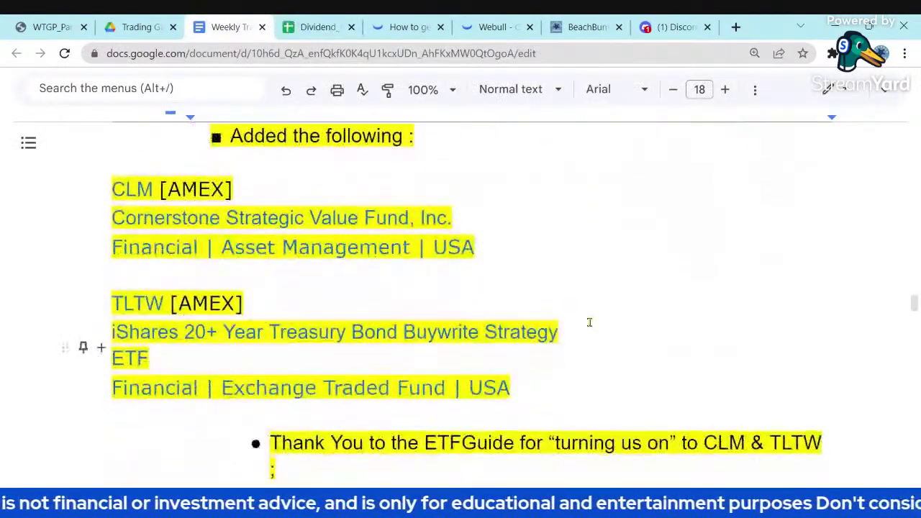
pyautogui.scroll(1, 590, 321)
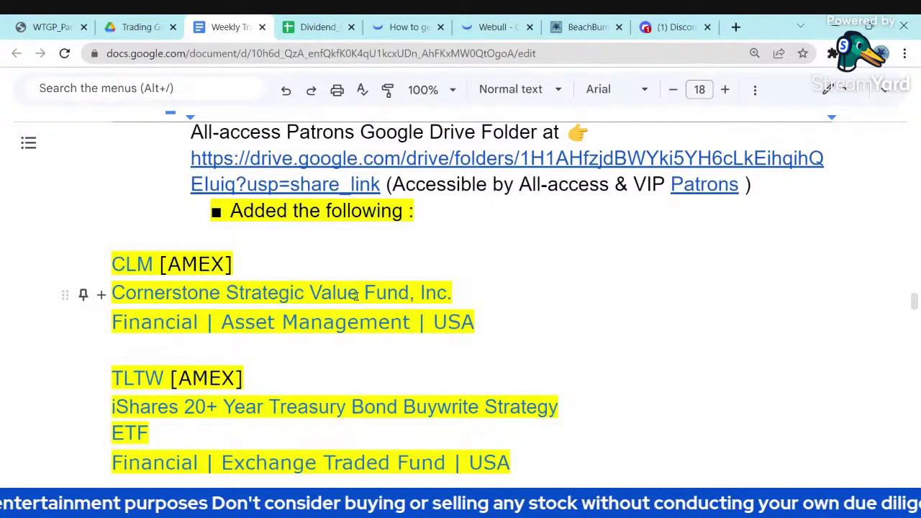
pyautogui.click(135, 264)
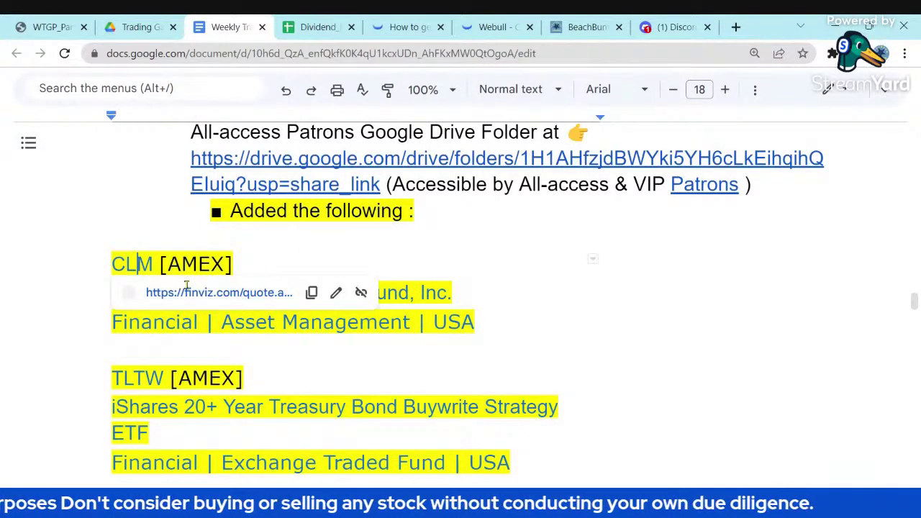
pyautogui.click(312, 293)
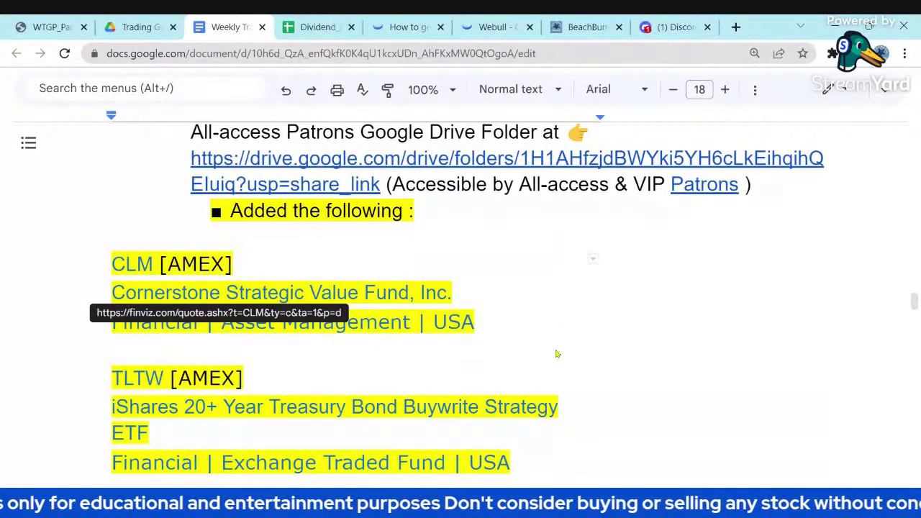
pyautogui.click(216, 312)
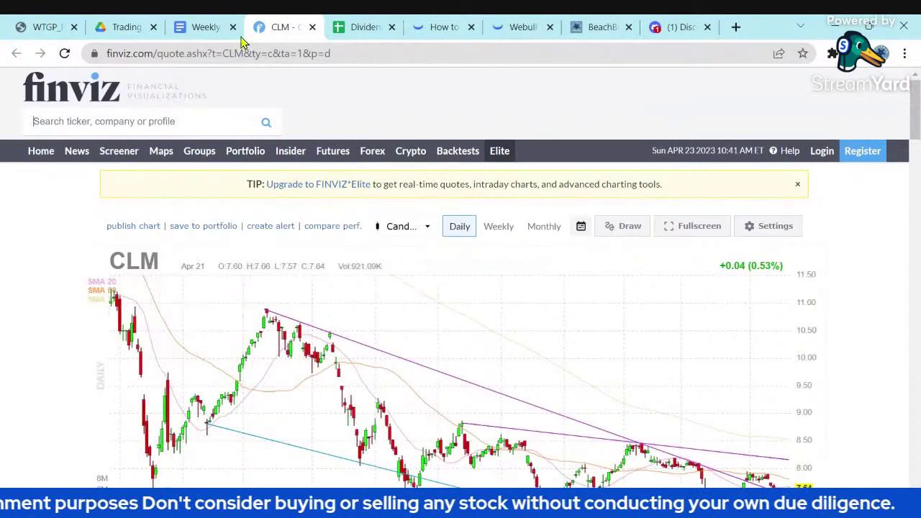
# - Return to the Weekly Trading document and open the Finviz quote page for TLTW from the "Added the following" list
pyautogui.click(203, 29)
pyautogui.click(147, 378)
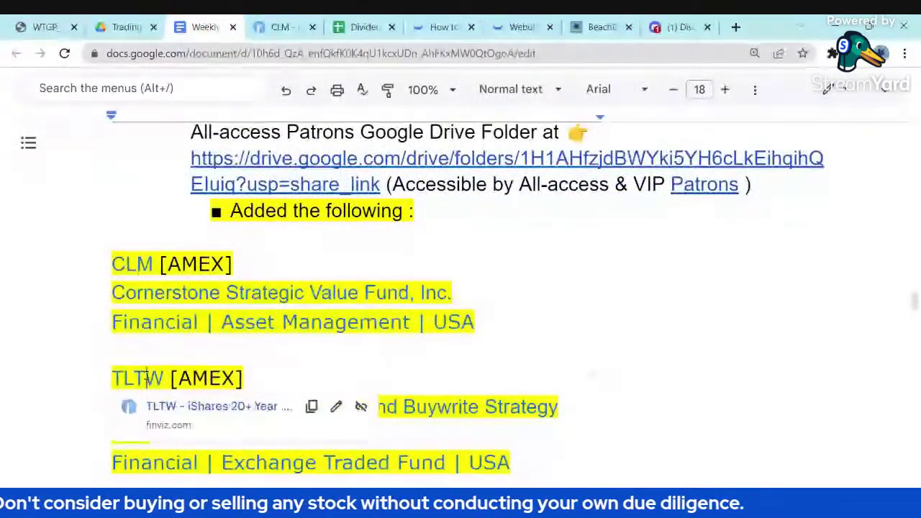
pyautogui.click(191, 408)
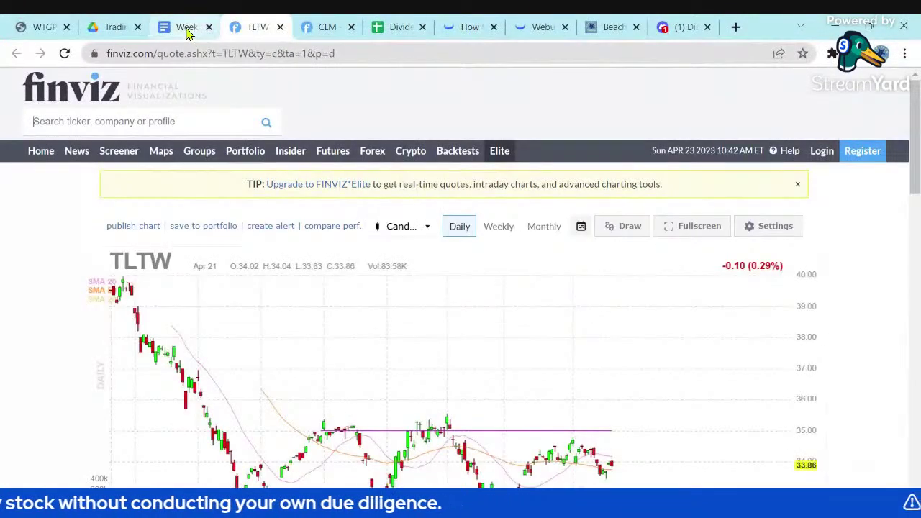
# - Go back to the Weekly Trading document and read the ETFGuide thank-you note and the Dividend Payer symbol request note below the TLTW entry
pyautogui.click(186, 29)
pyautogui.scroll(-2, 154, 381)
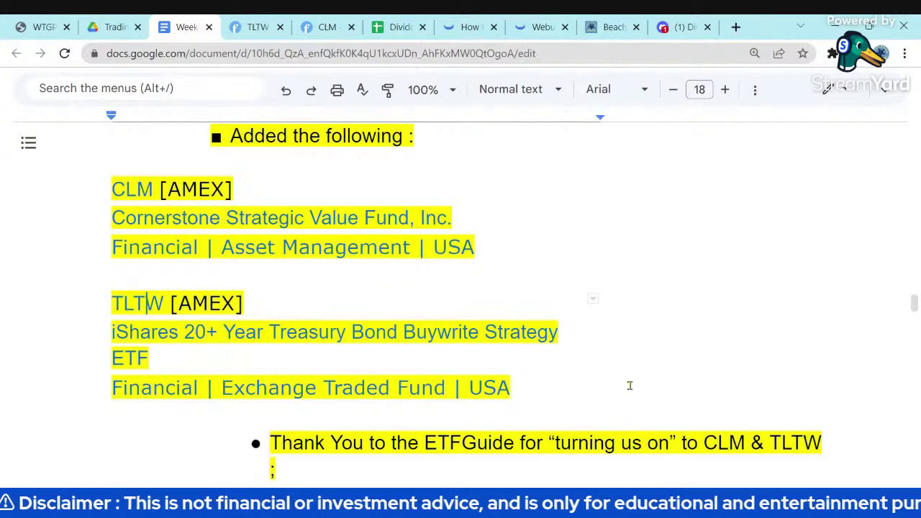
pyautogui.scroll(-2, 630, 386)
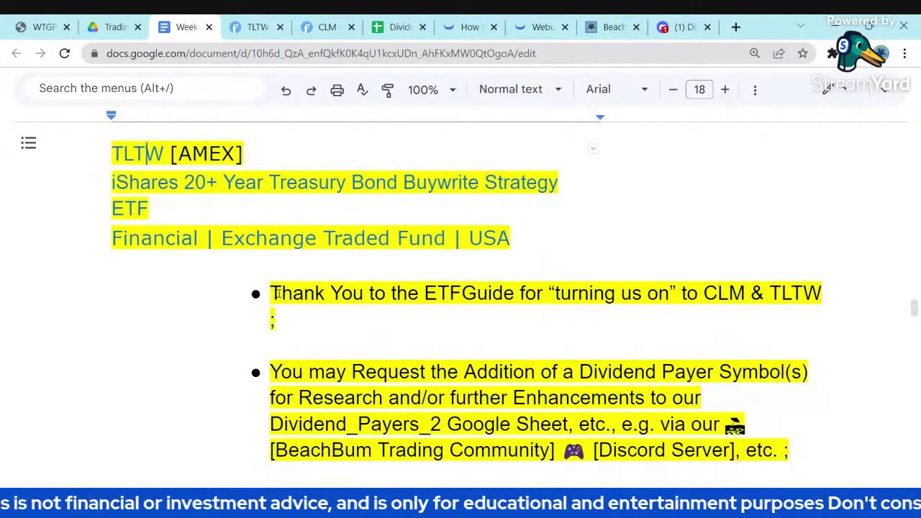
pyautogui.doubleClick(449, 294)
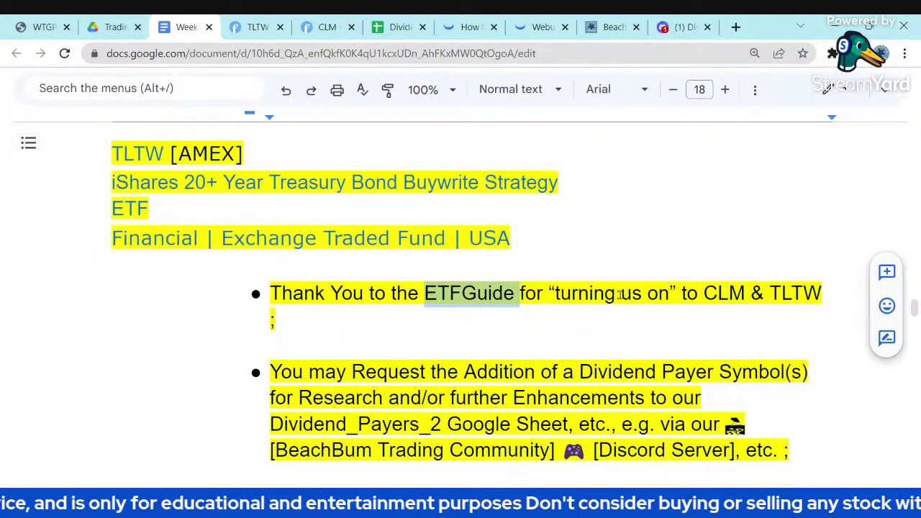
pyautogui.doubleClick(722, 293)
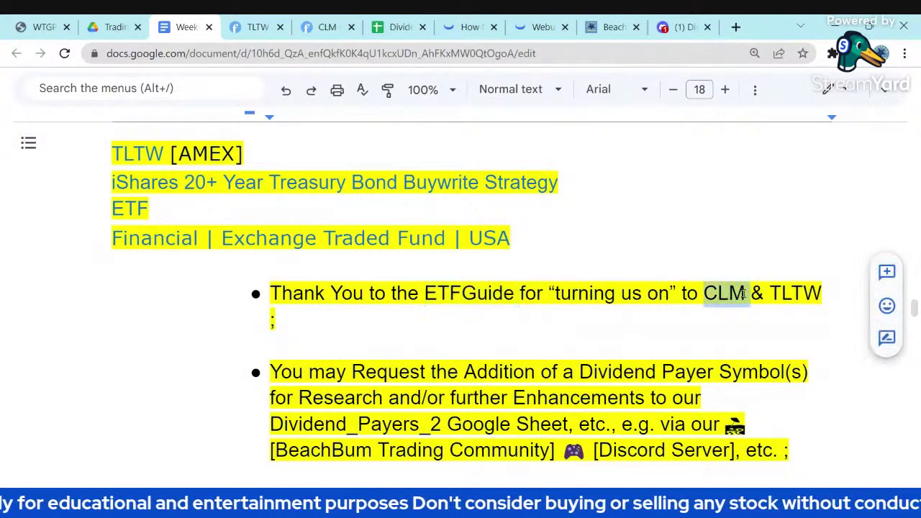
pyautogui.doubleClick(788, 293)
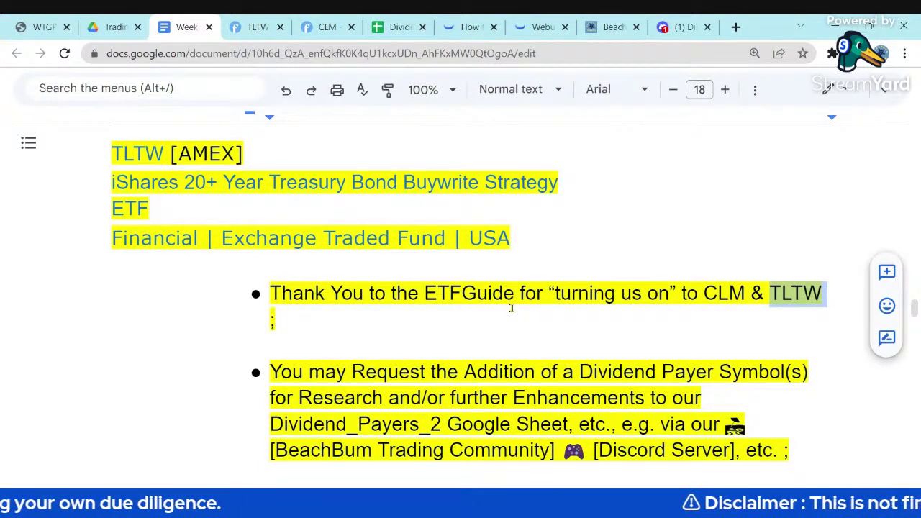
pyautogui.scroll(-2, 511, 309)
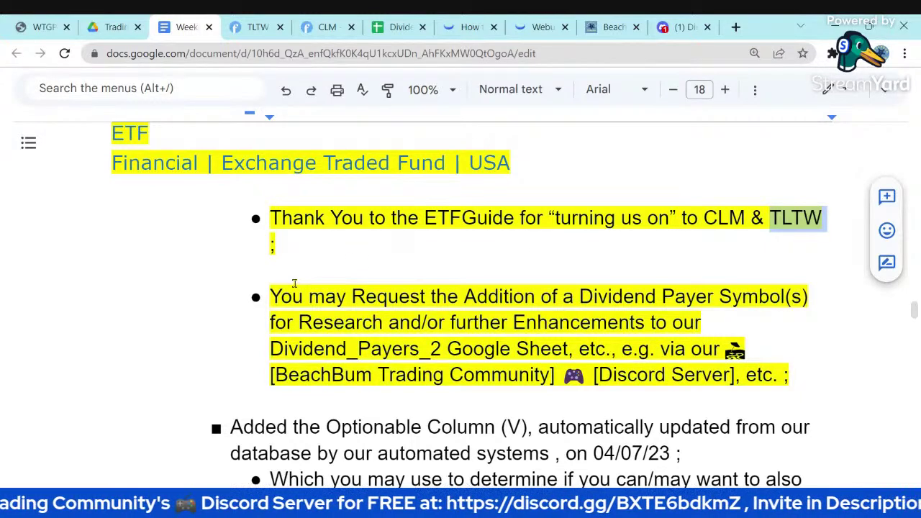
pyautogui.scroll(3, 295, 283)
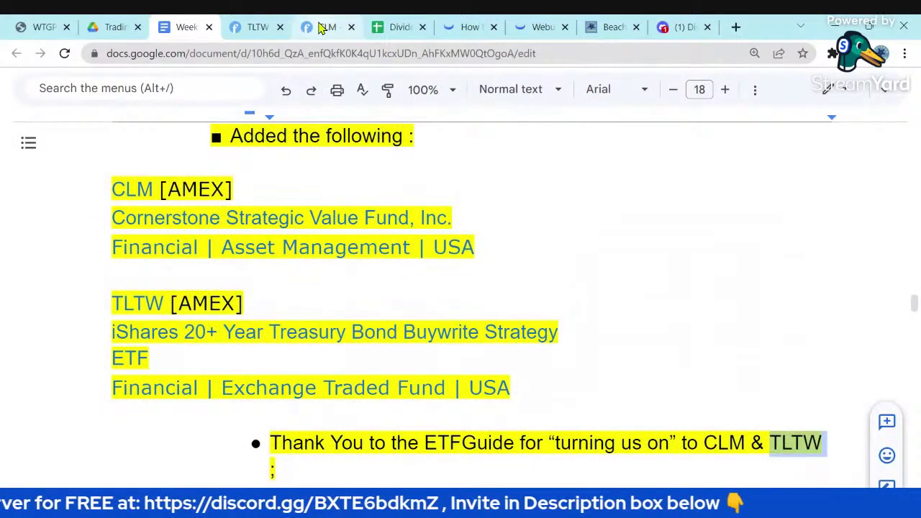
# - Examine CLM's daily chart and the Dividend % and Optionable values in its Finviz fundamentals table
pyautogui.click(322, 27)
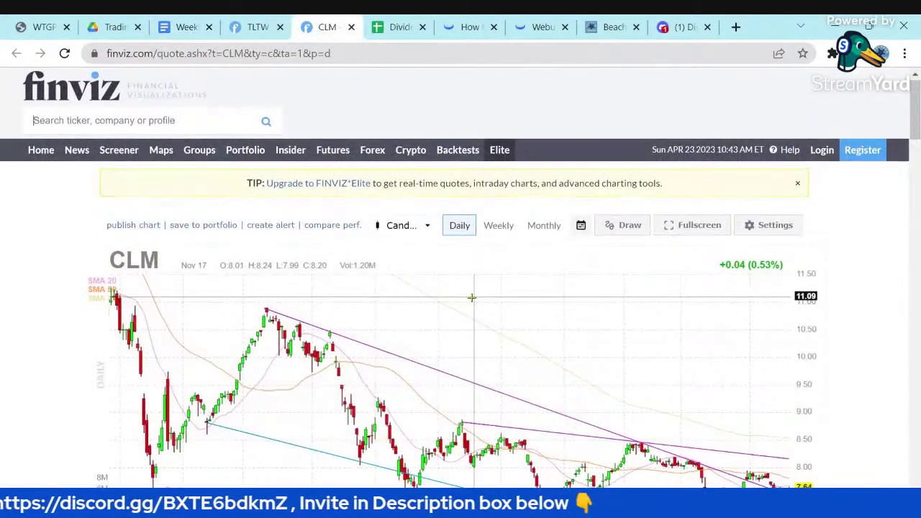
pyautogui.scroll(-2, 473, 298)
pyautogui.scroll(-1, 474, 298)
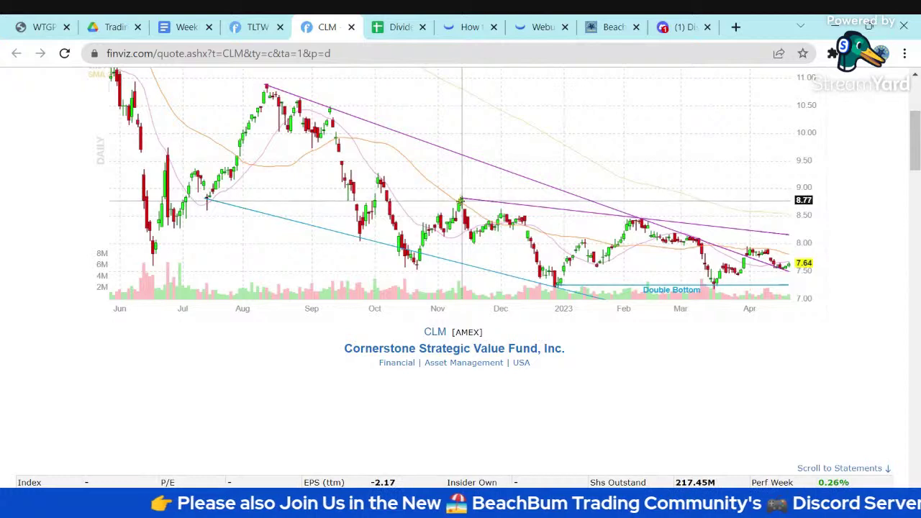
pyautogui.scroll(1, 460, 198)
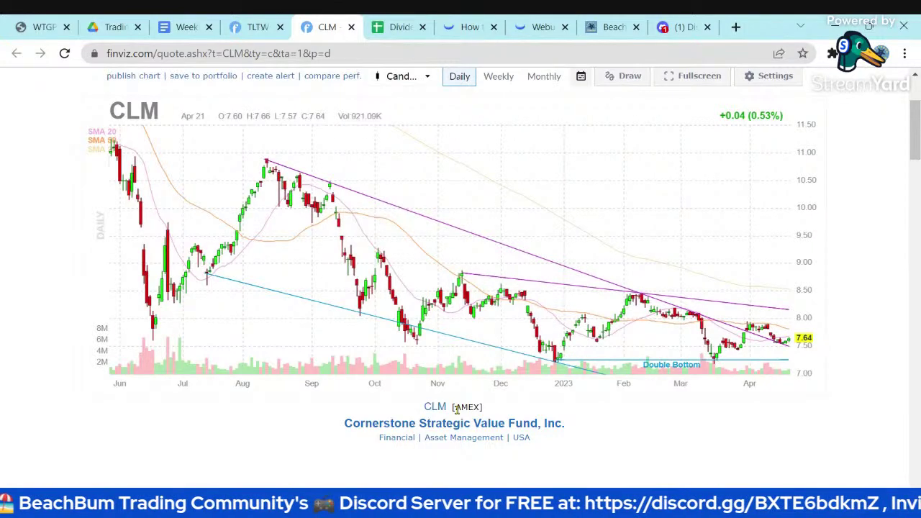
pyautogui.scroll(-2, 458, 409)
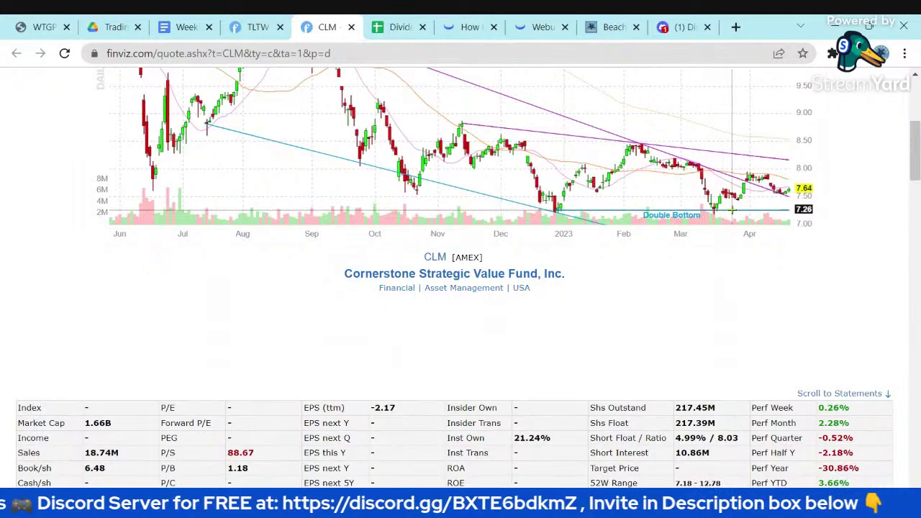
pyautogui.scroll(-2, 756, 299)
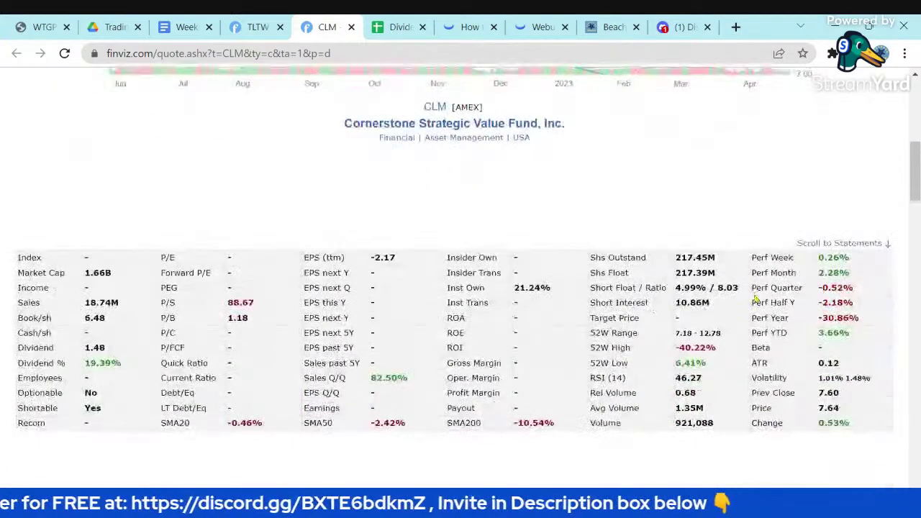
pyautogui.moveTo(122, 367); pyautogui.dragTo(25, 366)
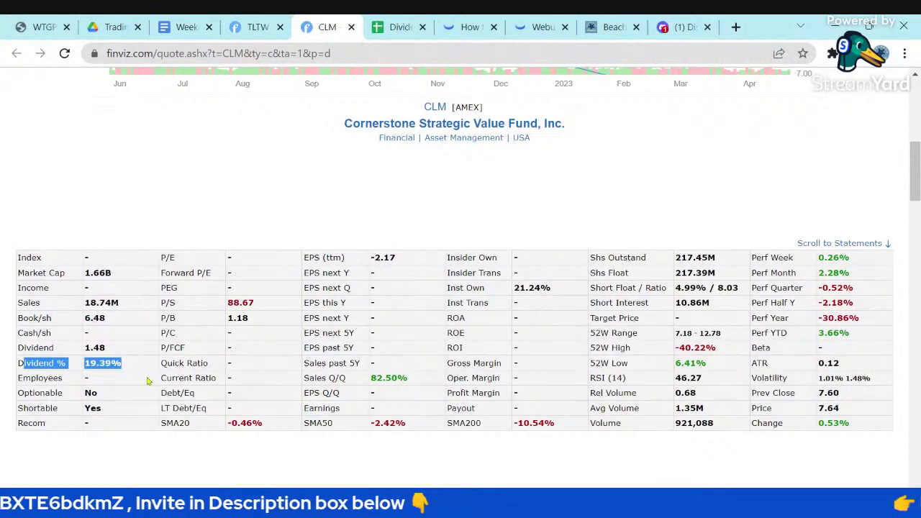
pyautogui.moveTo(110, 400); pyautogui.dragTo(18, 398)
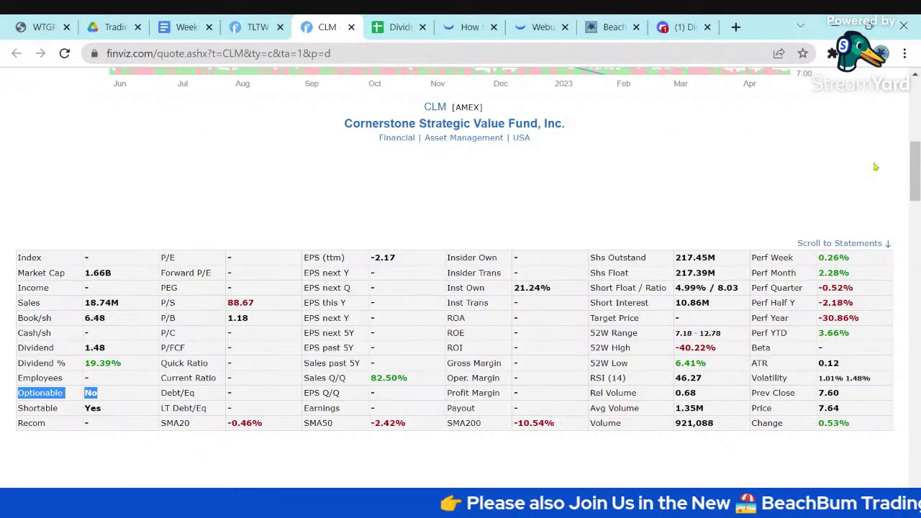
# - Read the Cornerstone Strategic Value Fund description on the CLM quote page, highlighting its investment focus, and close the page
pyautogui.moveTo(915, 166); pyautogui.dragTo(915, 417)
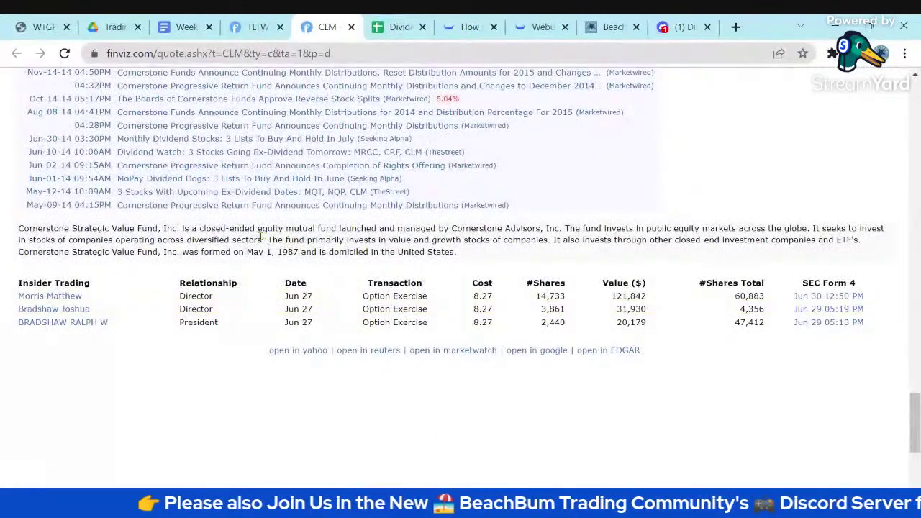
pyautogui.moveTo(201, 229); pyautogui.dragTo(437, 228)
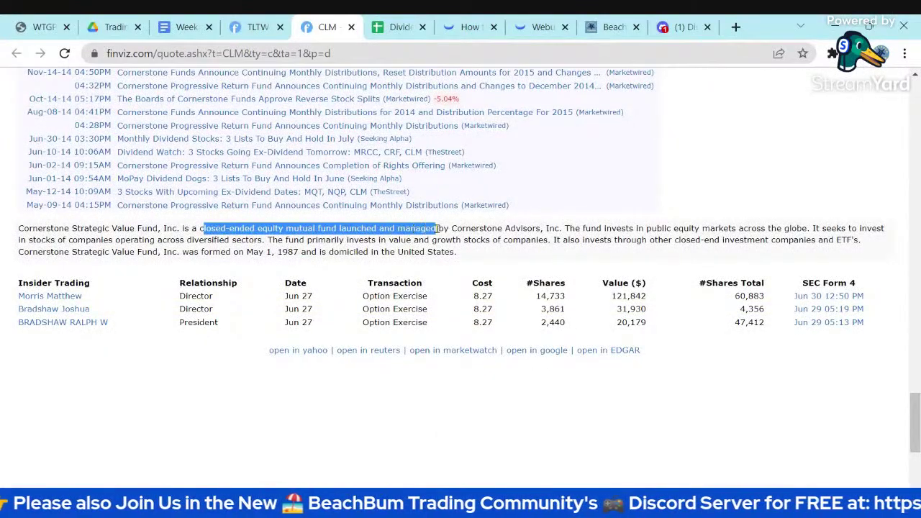
pyautogui.doubleClick(652, 229)
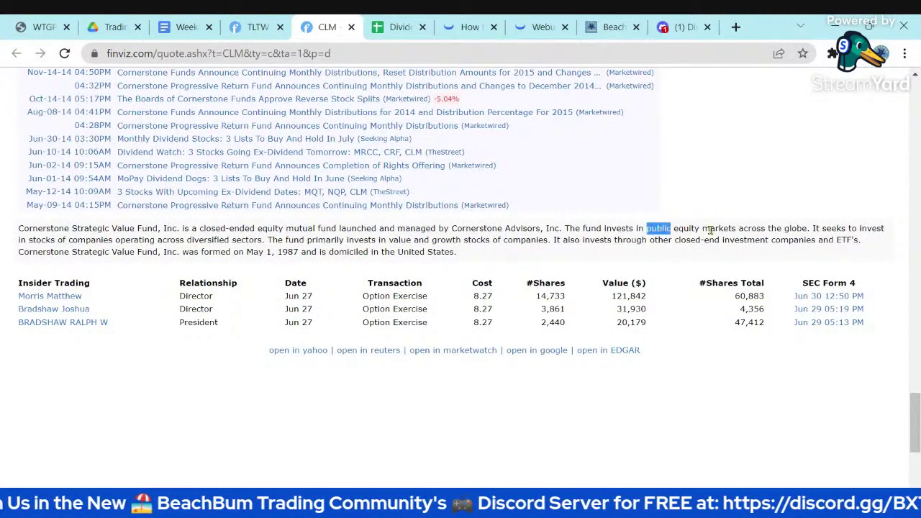
pyautogui.moveTo(711, 229); pyautogui.dragTo(753, 229)
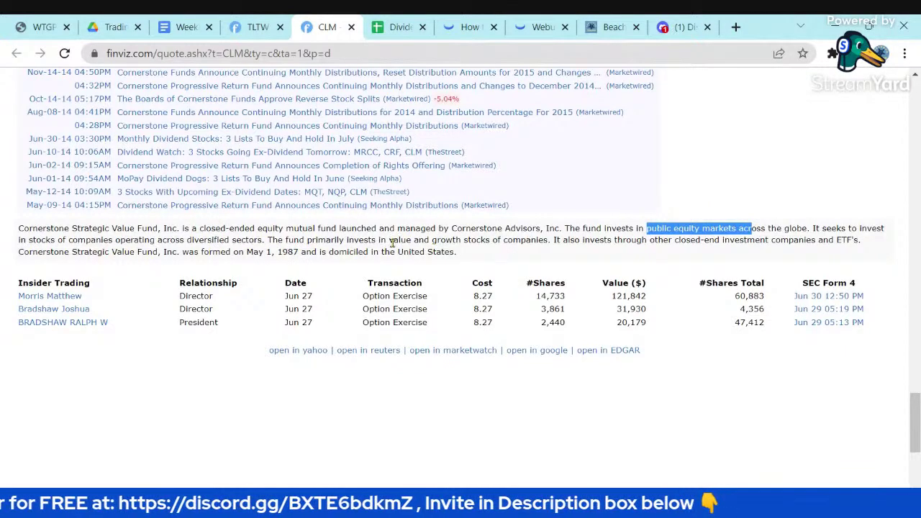
pyautogui.moveTo(385, 241); pyautogui.dragTo(568, 241)
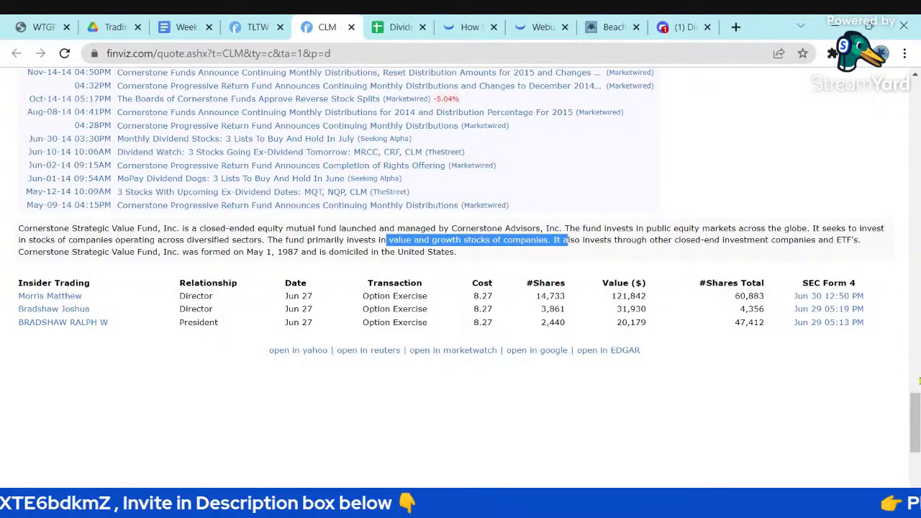
pyautogui.moveTo(916, 414); pyautogui.dragTo(916, 106)
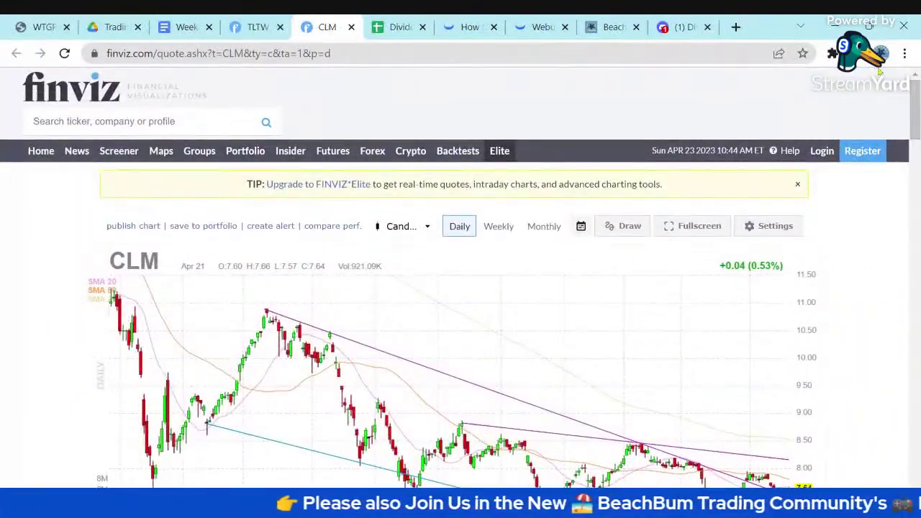
pyautogui.click(352, 27)
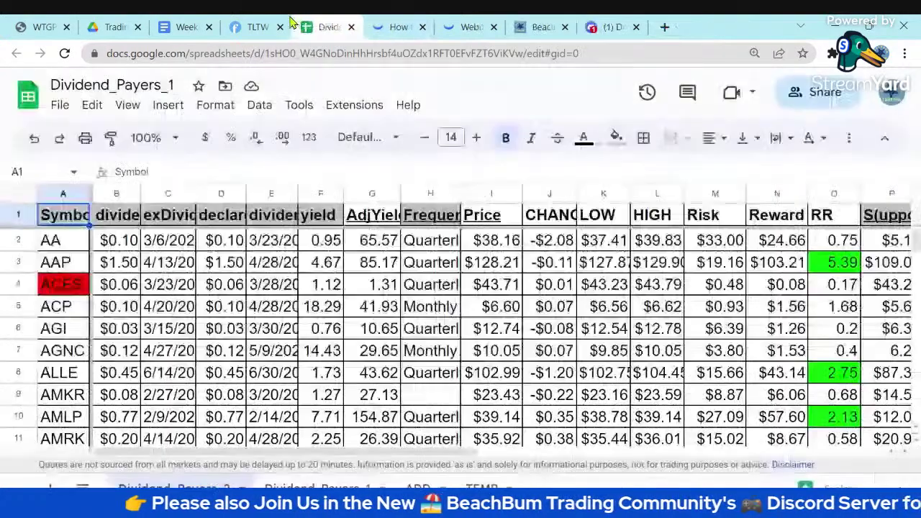
# - Examine TLTW's daily chart, its Dividend % value and the fund description mentioning the Cboe TLT 2% OTM BuyWrite Index
pyautogui.click(258, 27)
pyautogui.scroll(-1, 399, 287)
pyautogui.scroll(-4, 399, 288)
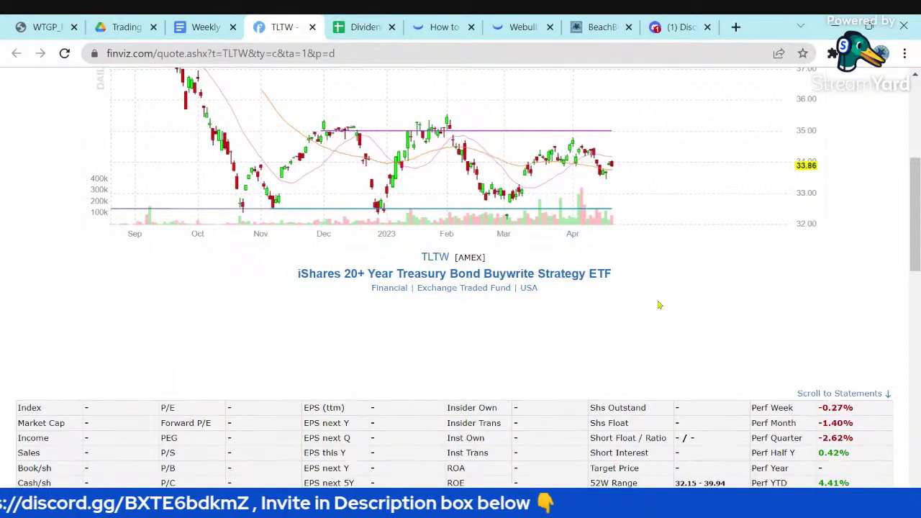
pyautogui.scroll(-3, 917, 219)
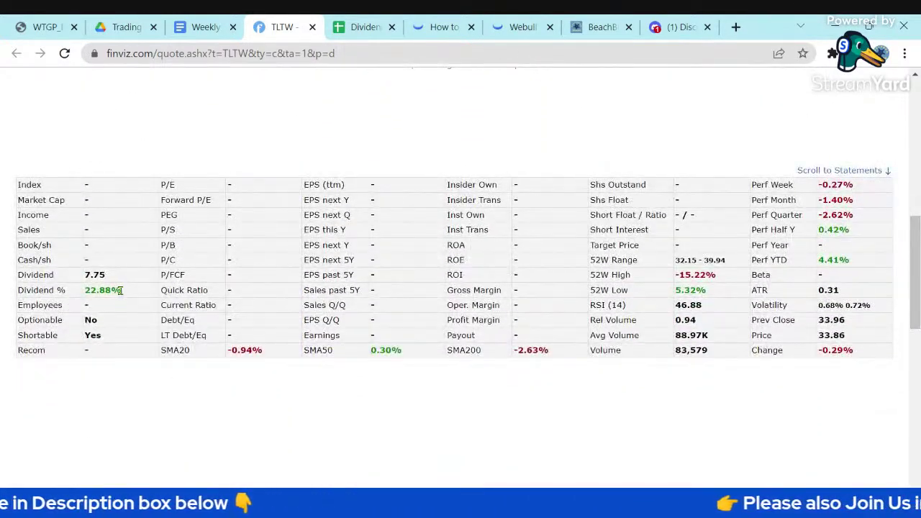
pyautogui.moveTo(121, 291); pyautogui.dragTo(19, 300)
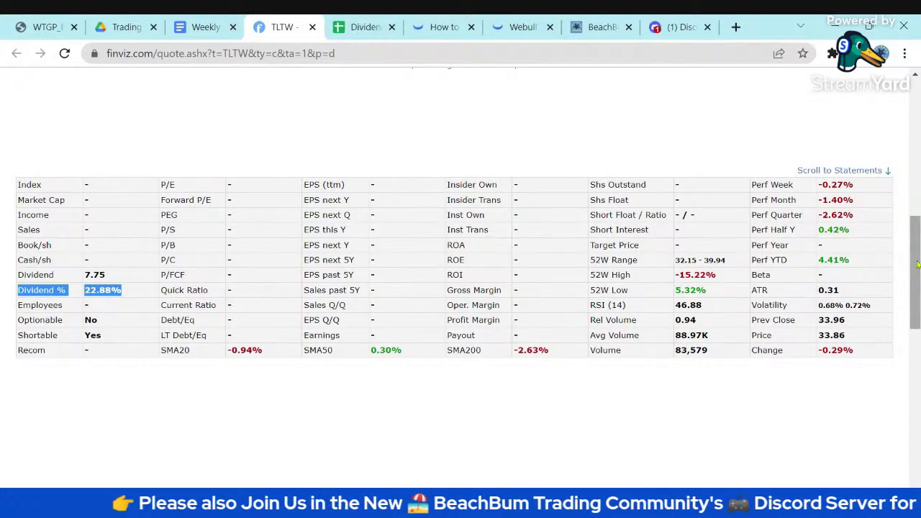
pyautogui.moveTo(918, 266); pyautogui.dragTo(918, 360)
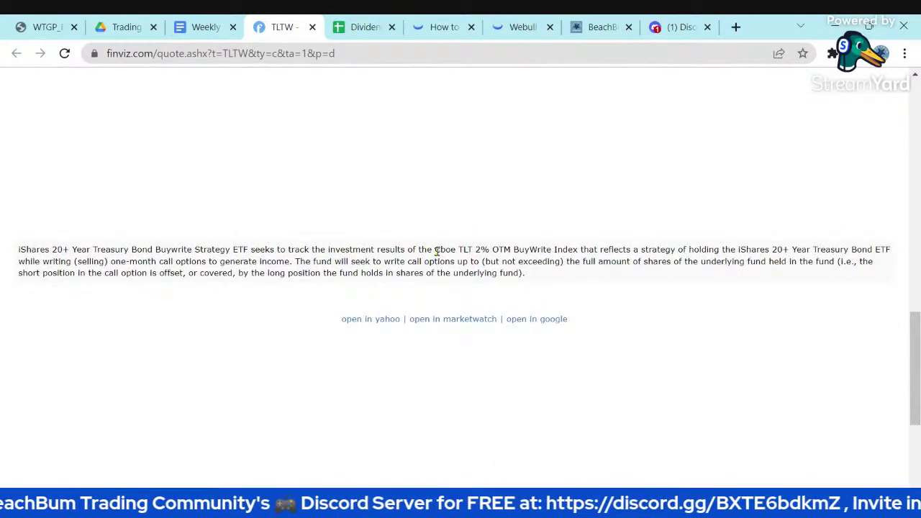
pyautogui.moveTo(437, 251); pyautogui.dragTo(637, 252)
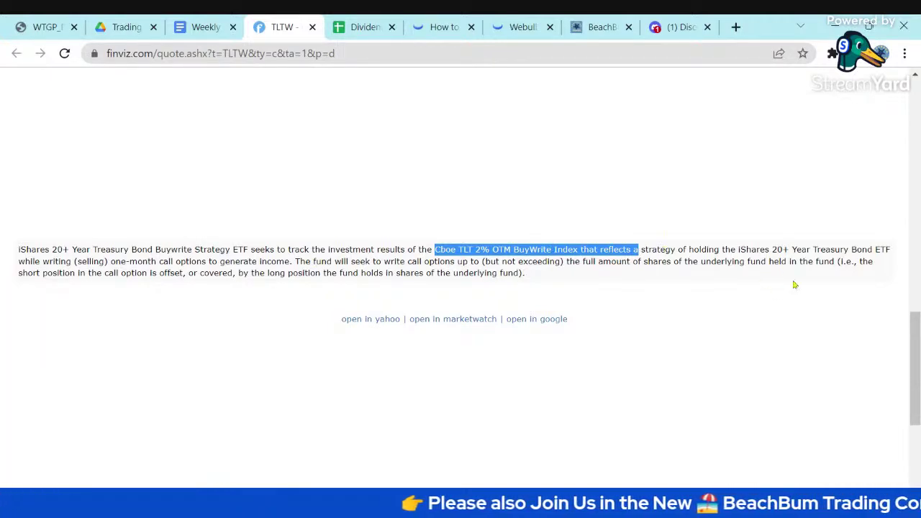
# - Inspect TLTW's price chart in the weekly timeframe, return to the daily chart and close the quote page
pyautogui.moveTo(911, 336); pyautogui.dragTo(895, 151)
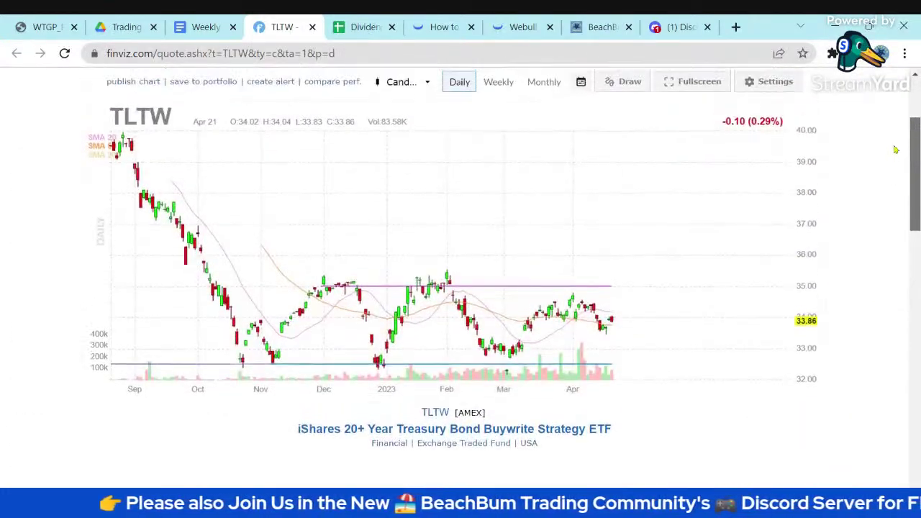
pyautogui.click(499, 85)
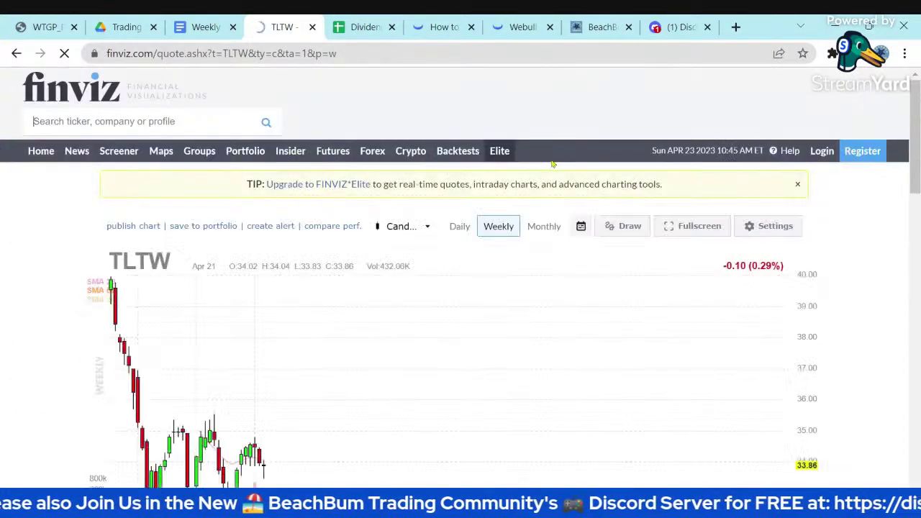
pyautogui.scroll(-2, 582, 295)
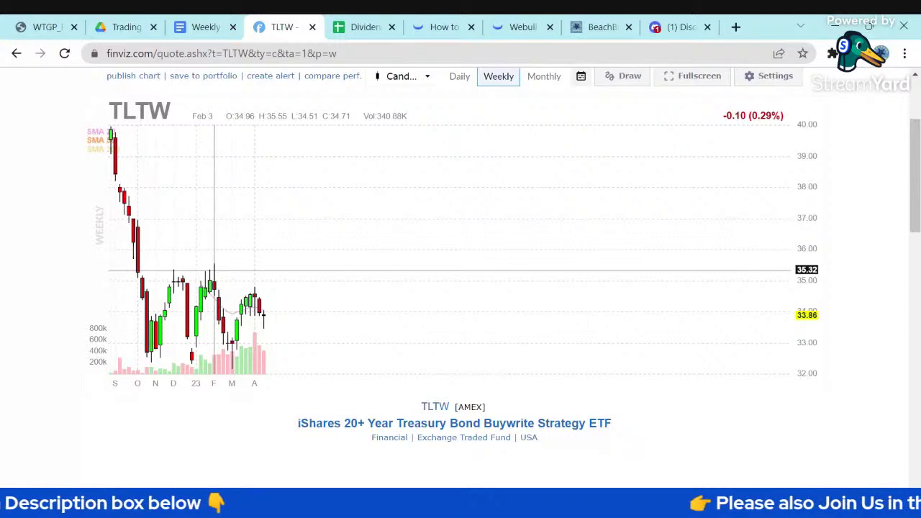
pyautogui.click(16, 53)
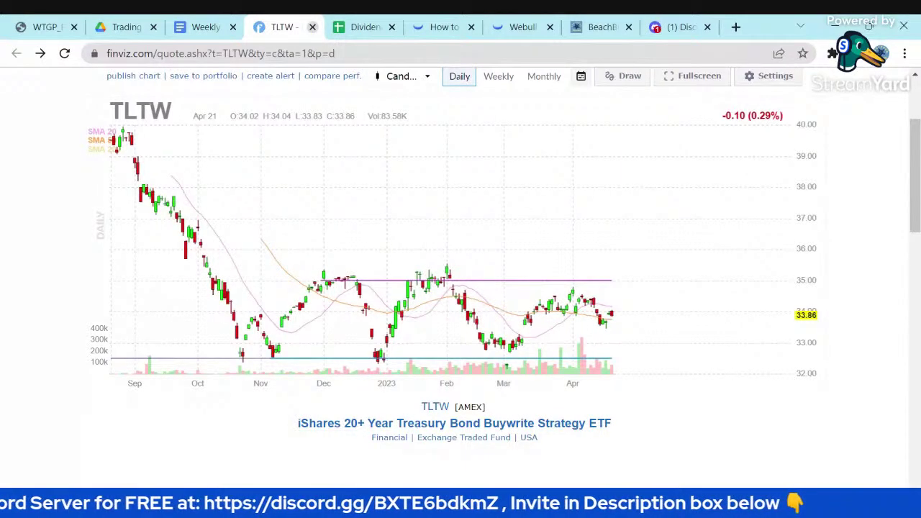
pyautogui.click(313, 27)
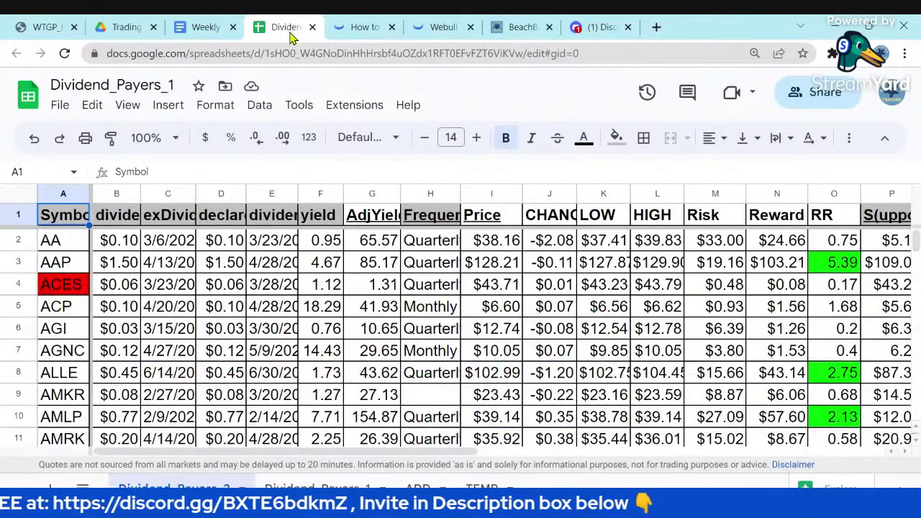
# - Set the Dividend_Payers_1 sheet's zoom to 75% and bring the CLM row into view
pyautogui.click(165, 137)
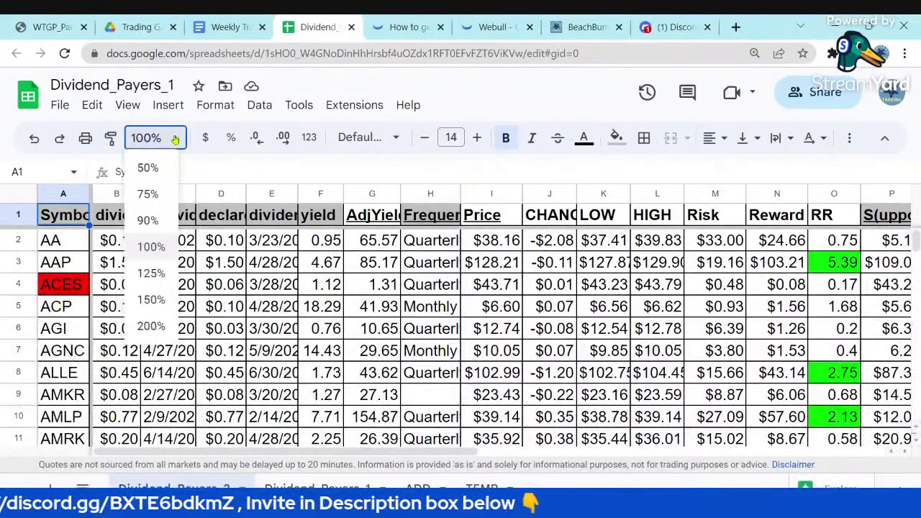
pyautogui.click(148, 194)
pyautogui.scroll(-5, 117, 344)
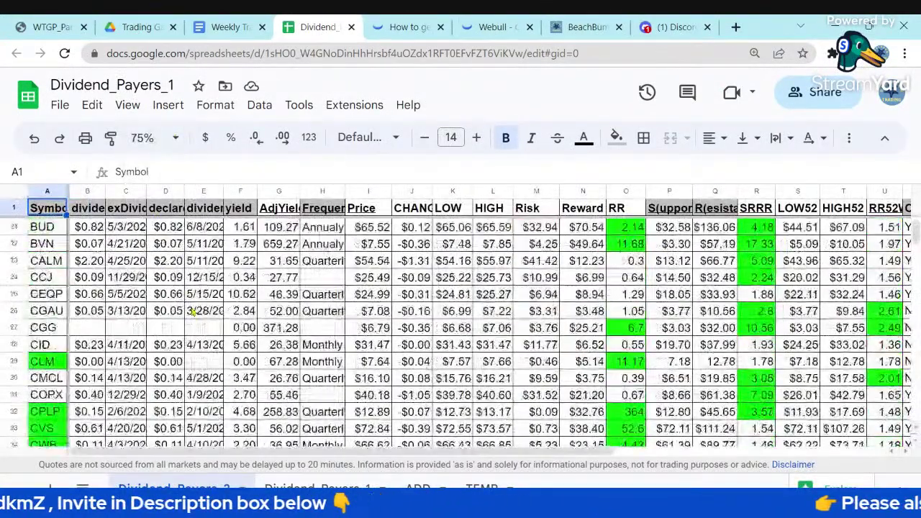
# - Review the CLM row in the Dividend_Payers_1 sheet across to its Notes link, and check its dividend frequency
pyautogui.click(42, 361)
pyautogui.click(19, 361)
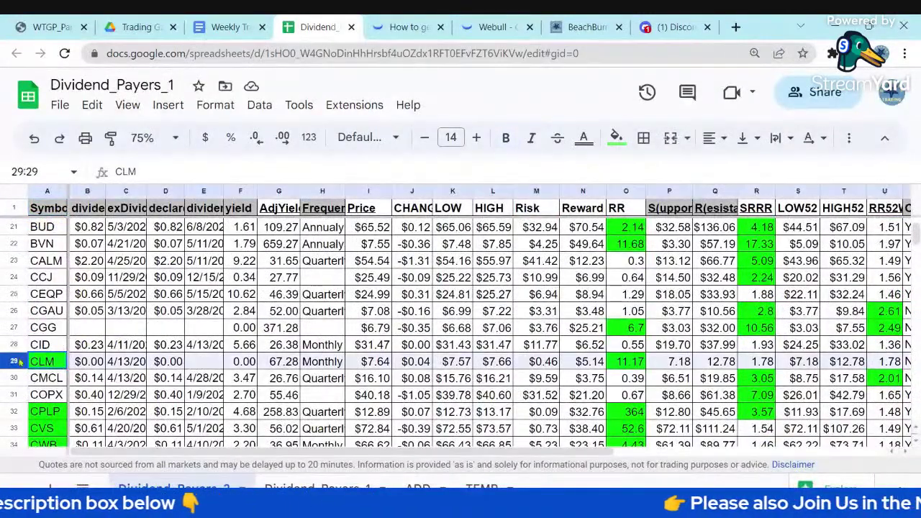
pyautogui.hscroll(6, 625, 452)
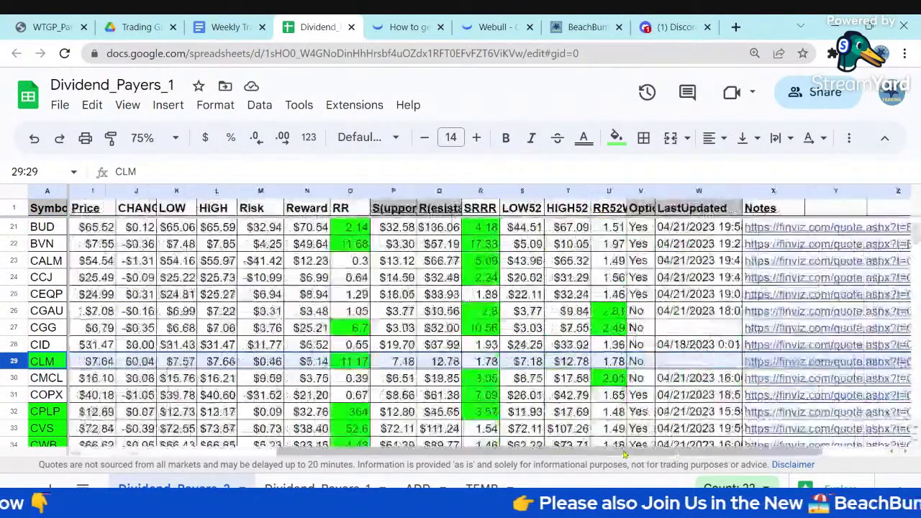
pyautogui.moveTo(595, 363)
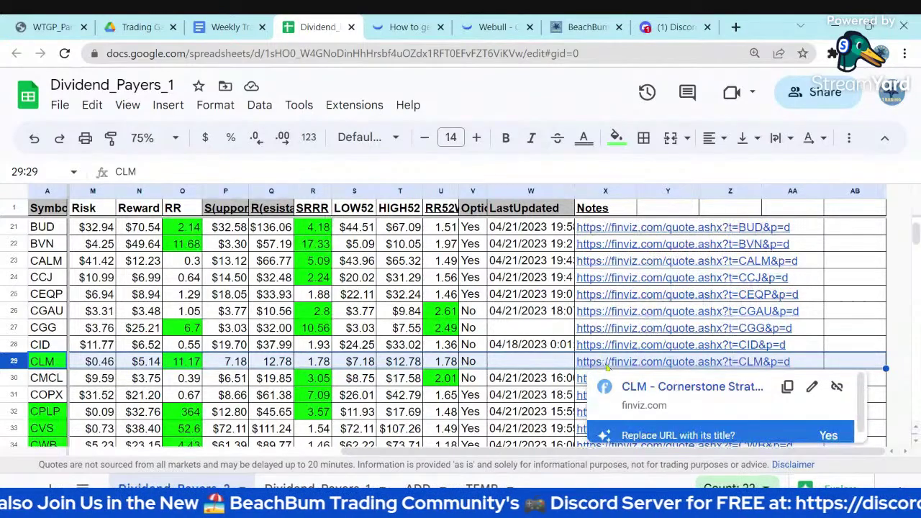
pyautogui.hscroll(-10, 247, 452)
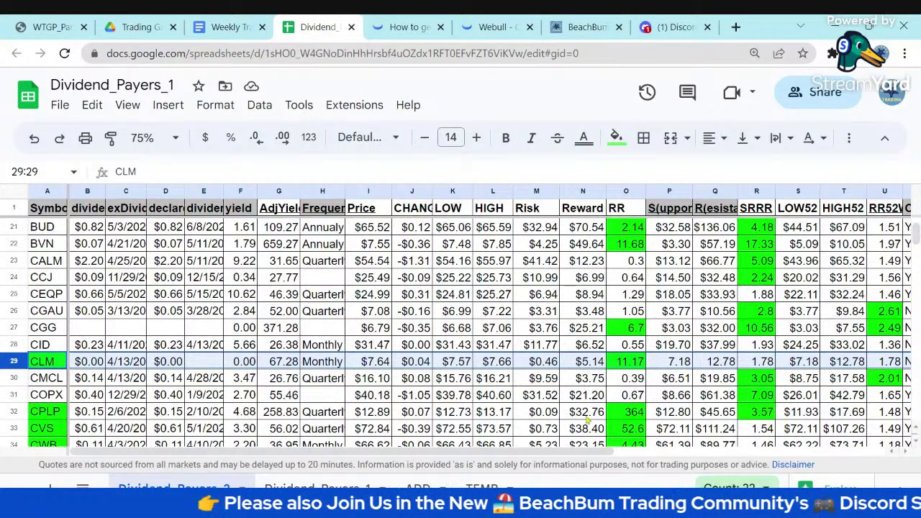
pyautogui.click(329, 364)
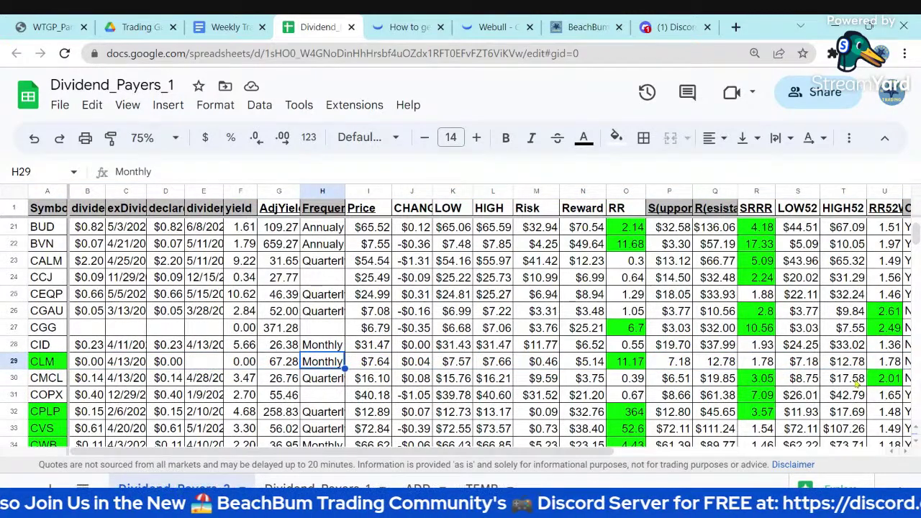
# - Find the TLTW row and inspect its symbol, dividend frequency, AdjYield, SRRR and 52-week risk-reward cells
pyautogui.scroll(-15, 47, 372)
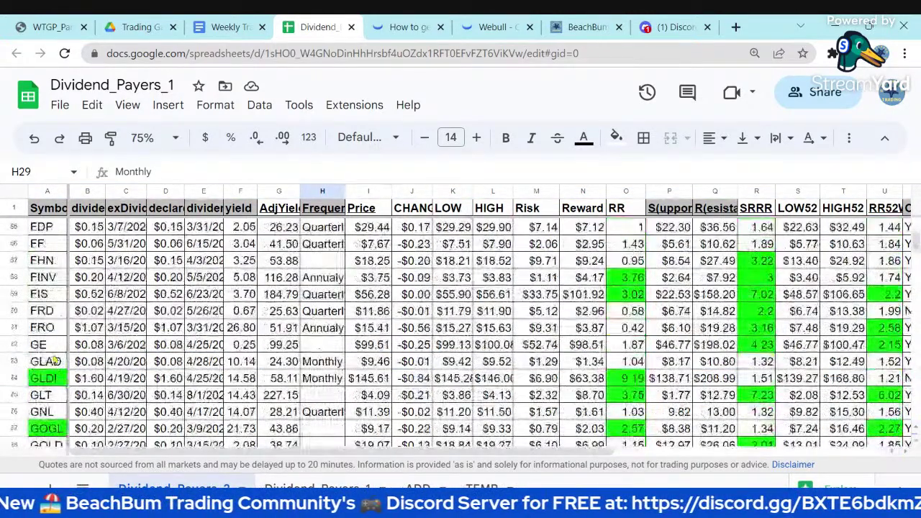
pyautogui.scroll(-8, 54, 361)
pyautogui.scroll(-8, 54, 361)
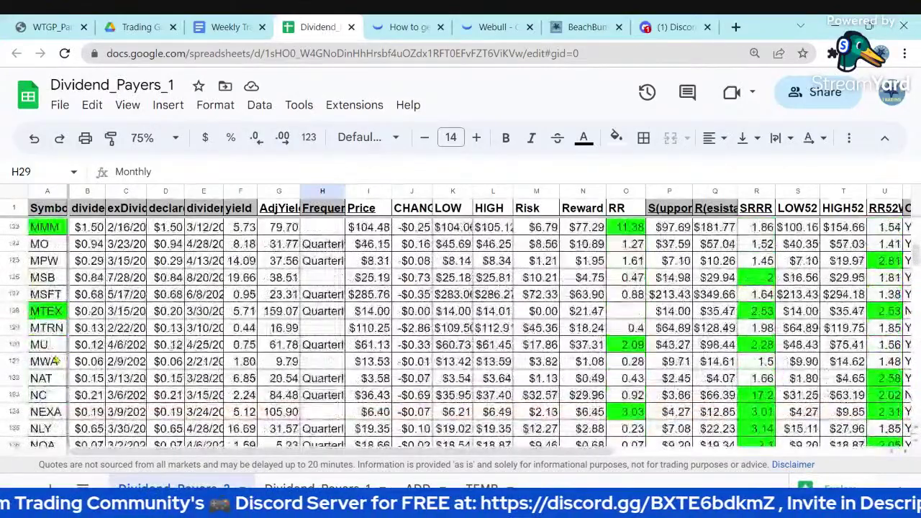
pyautogui.scroll(-7, 54, 361)
pyautogui.scroll(-4, 54, 361)
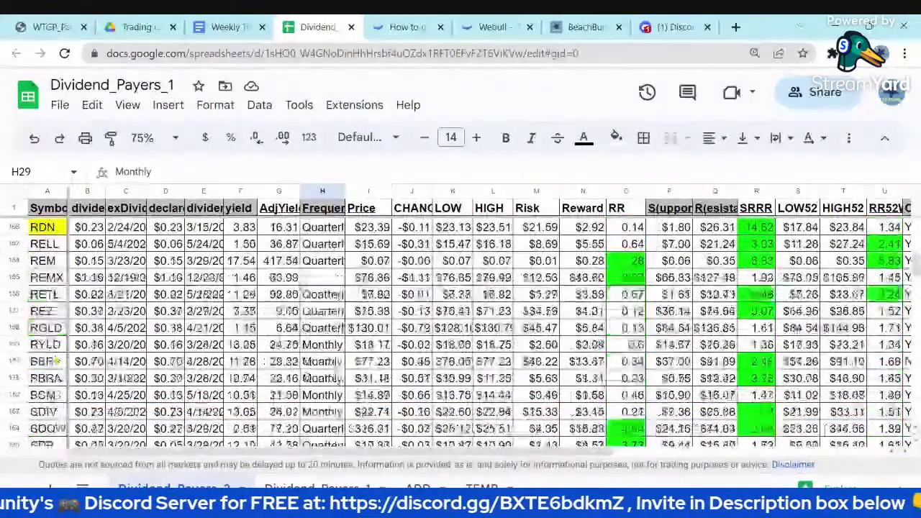
pyautogui.scroll(-5, 54, 362)
pyautogui.scroll(-5, 54, 361)
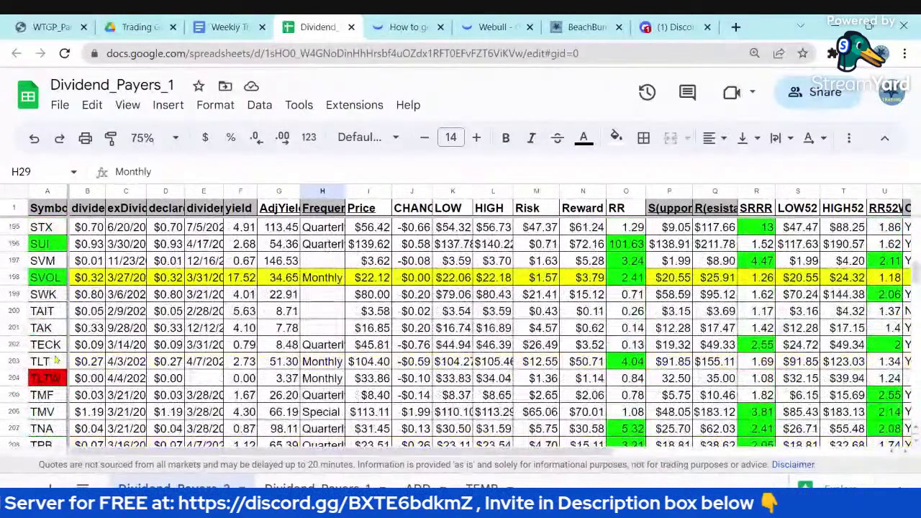
pyautogui.click(52, 379)
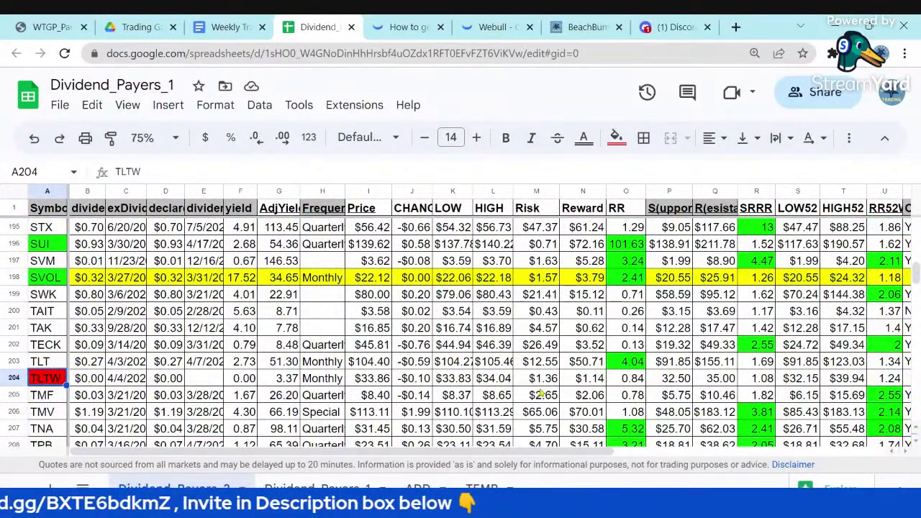
pyautogui.click(325, 380)
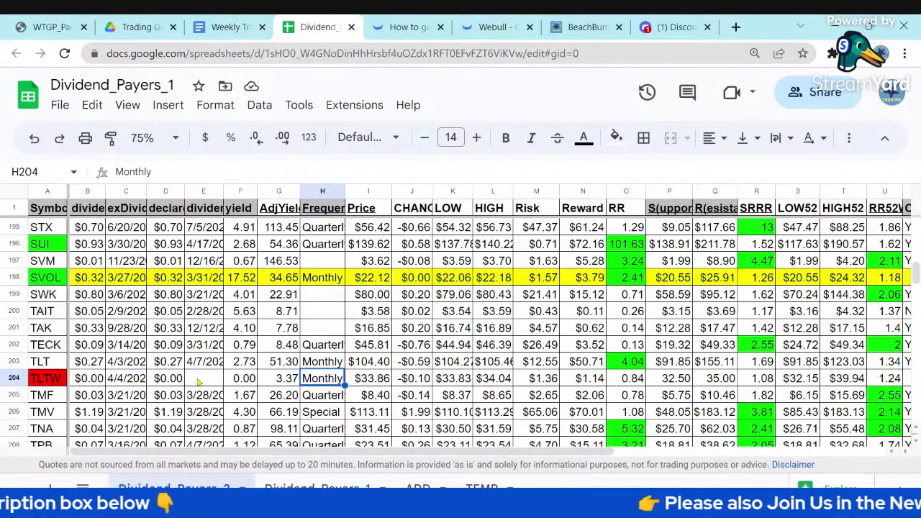
pyautogui.click(287, 380)
pyautogui.click(759, 382)
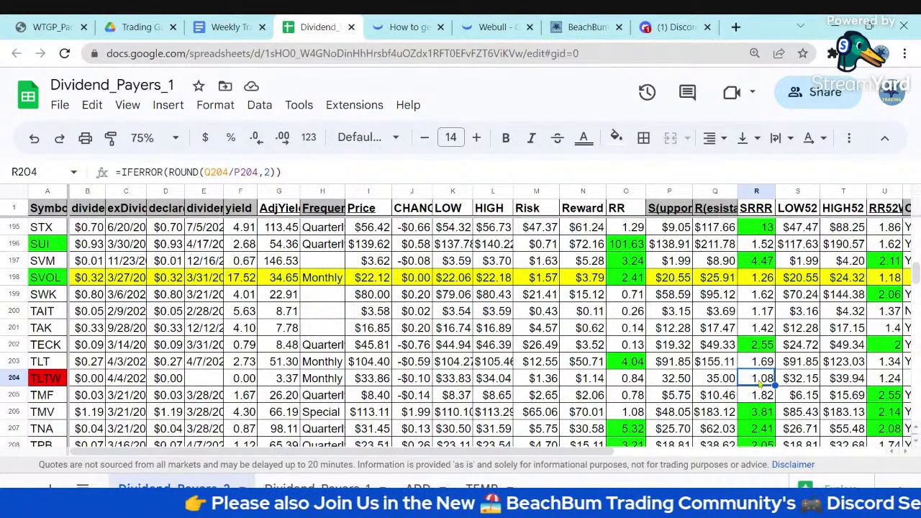
pyautogui.click(892, 380)
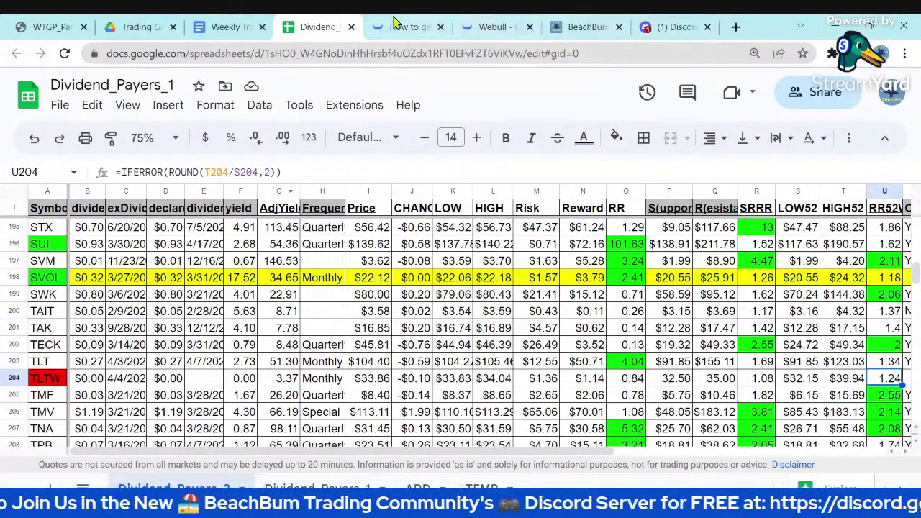
# - Consult the TLTW entry in the Weekly Trading document, and check the sheet's ex-dividend date and dividend amount for TLTW
pyautogui.click(230, 29)
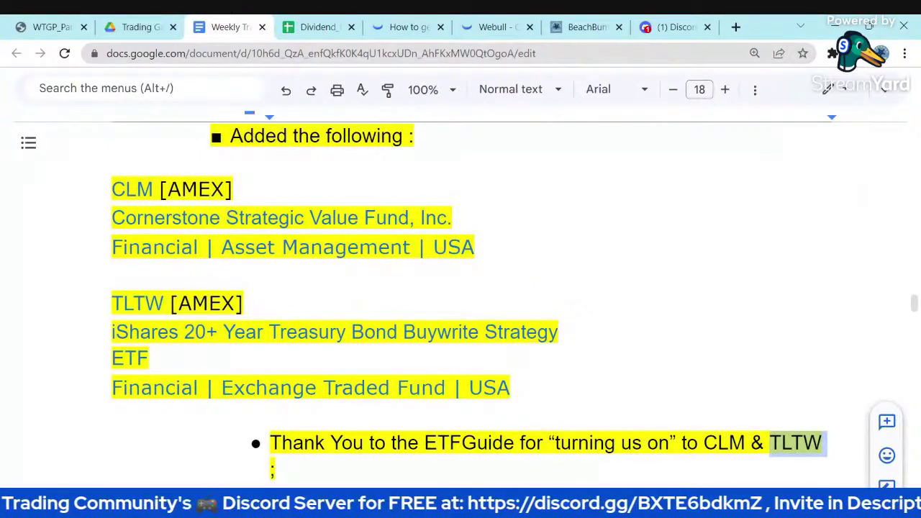
pyautogui.click(312, 29)
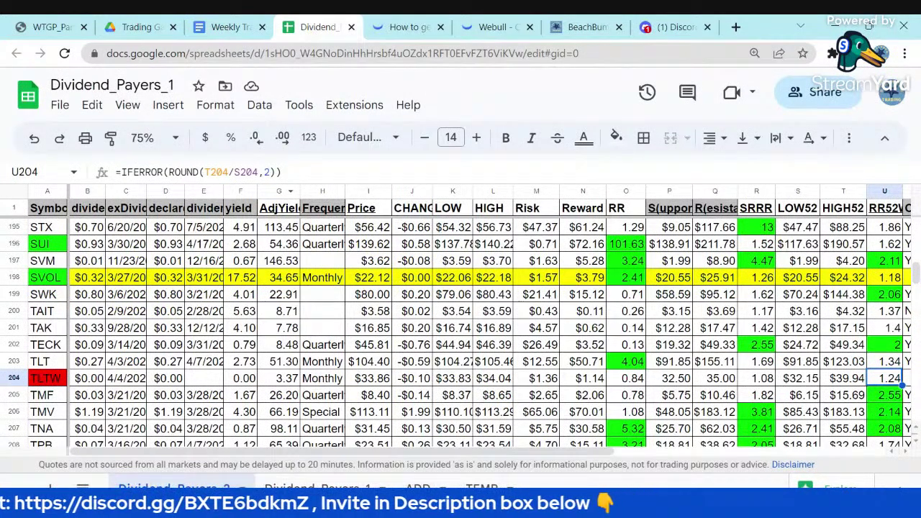
pyautogui.click(127, 384)
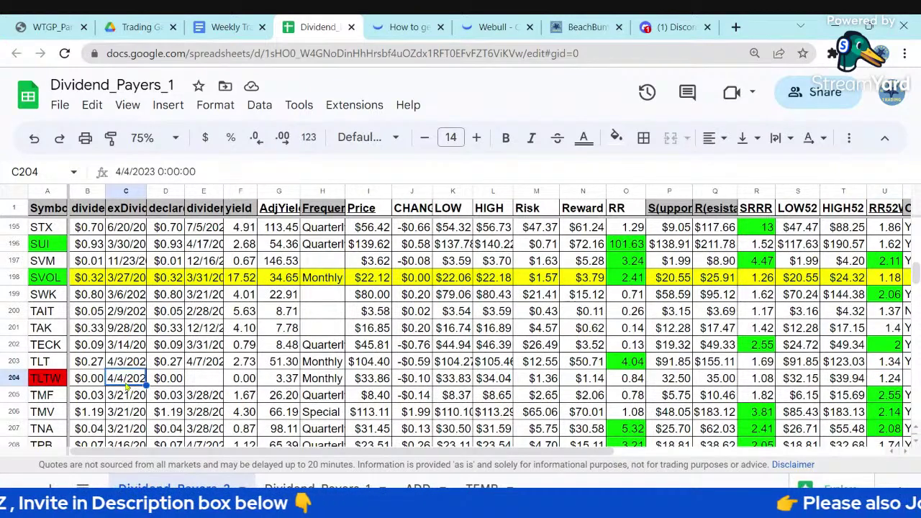
pyautogui.click(98, 383)
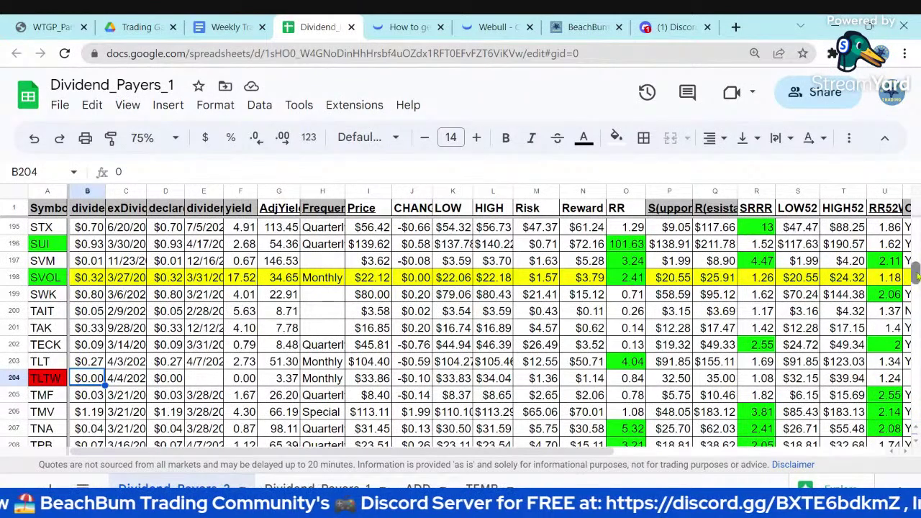
# - Return the sheet to its first rows and look over the CLM and TLTW additions in the Weekly Trading document again
pyautogui.moveTo(913, 277); pyautogui.dragTo(915, 216)
pyautogui.click(229, 27)
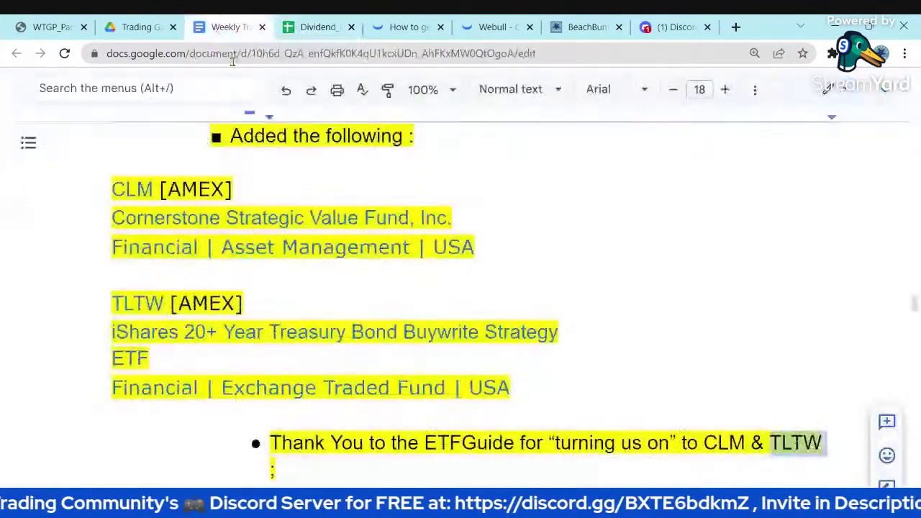
pyautogui.scroll(-3, 330, 223)
pyautogui.scroll(3, 331, 223)
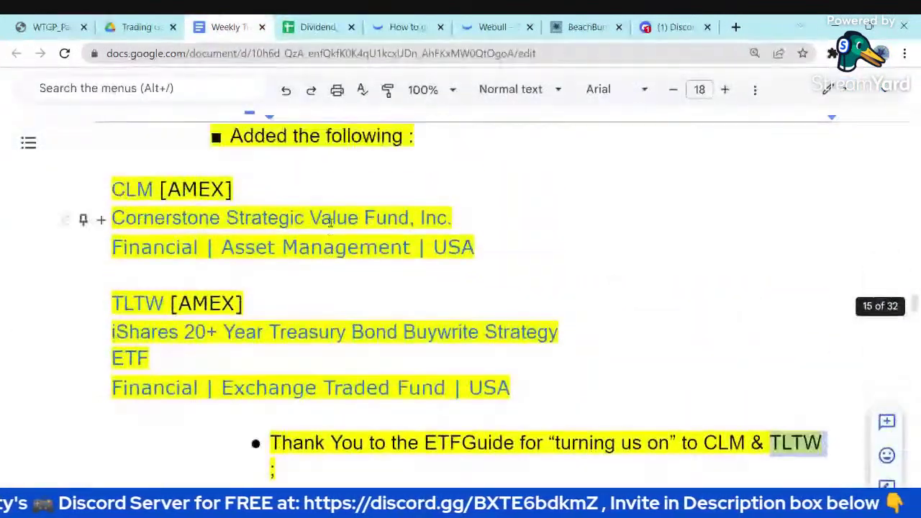
# - Locate the JNK row in the Dividend_Payers_1 sheet, highlight the whole row and check its SRRR value
pyautogui.click(321, 28)
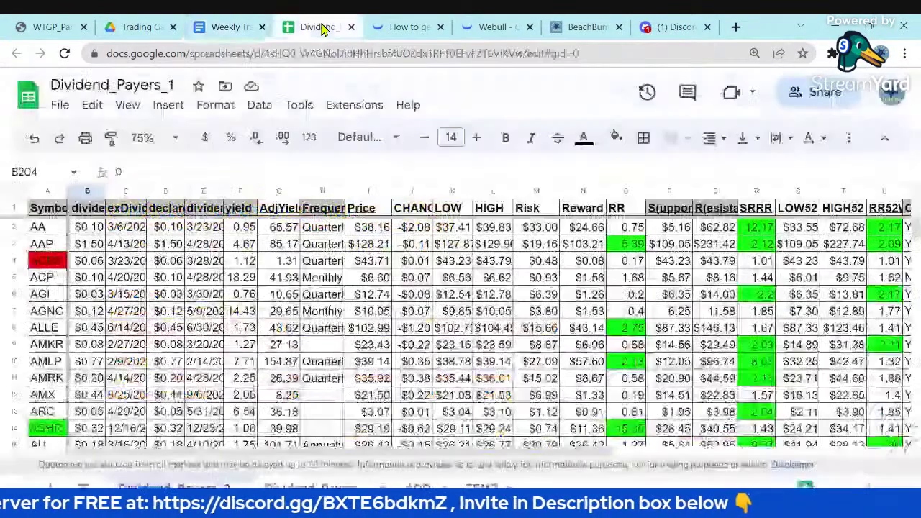
pyautogui.scroll(-3, 275, 344)
pyautogui.scroll(-15, 275, 344)
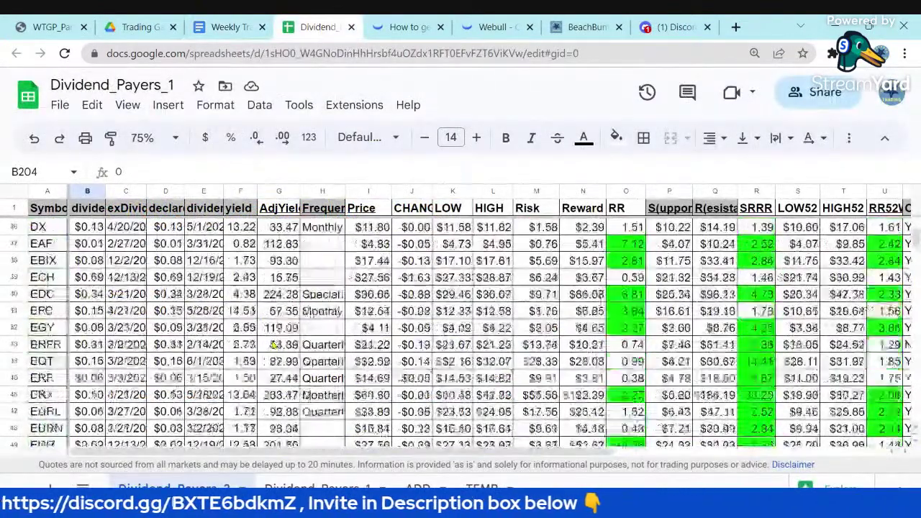
pyautogui.scroll(-6, 274, 345)
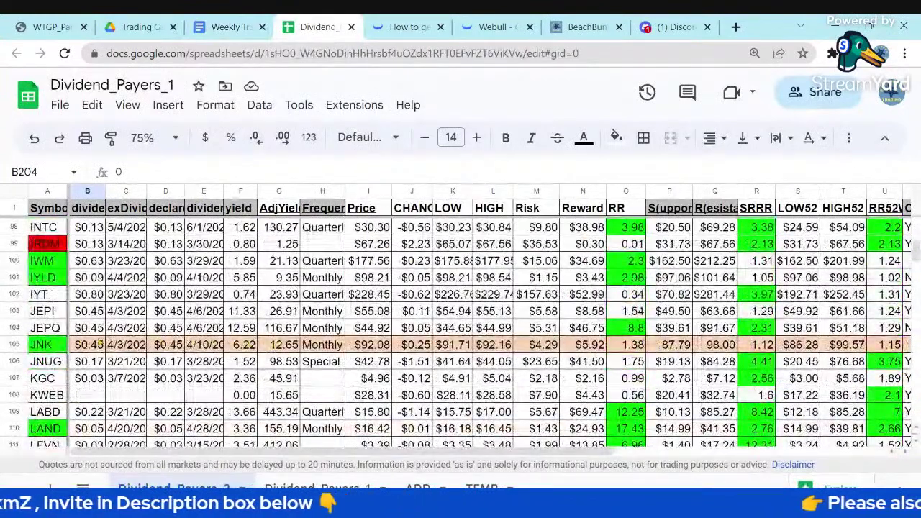
pyautogui.click(16, 344)
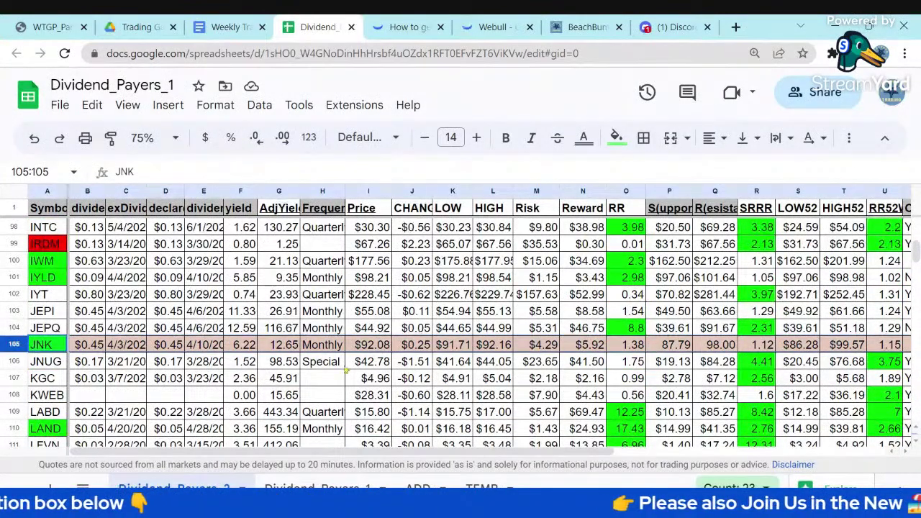
pyautogui.click(768, 345)
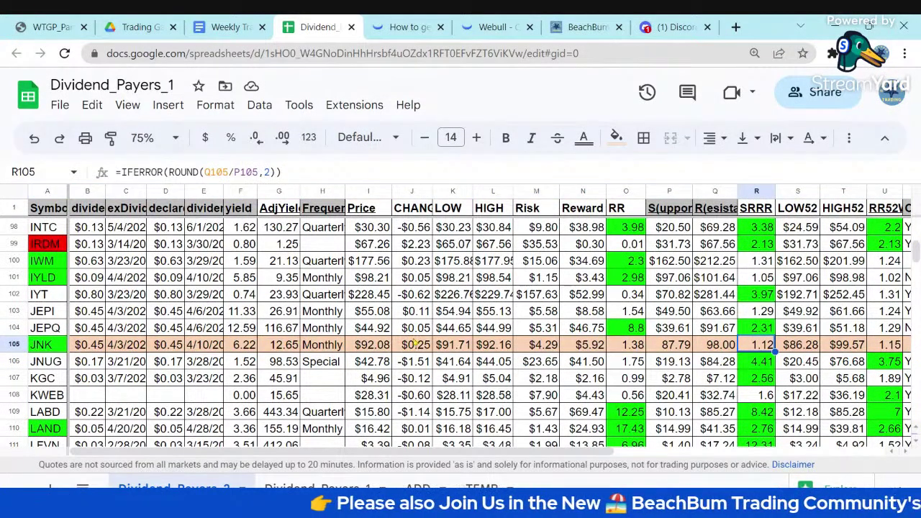
# - Inspect JNK's adjusted yield, yield, dividend amount and payment frequency
pyautogui.click(285, 348)
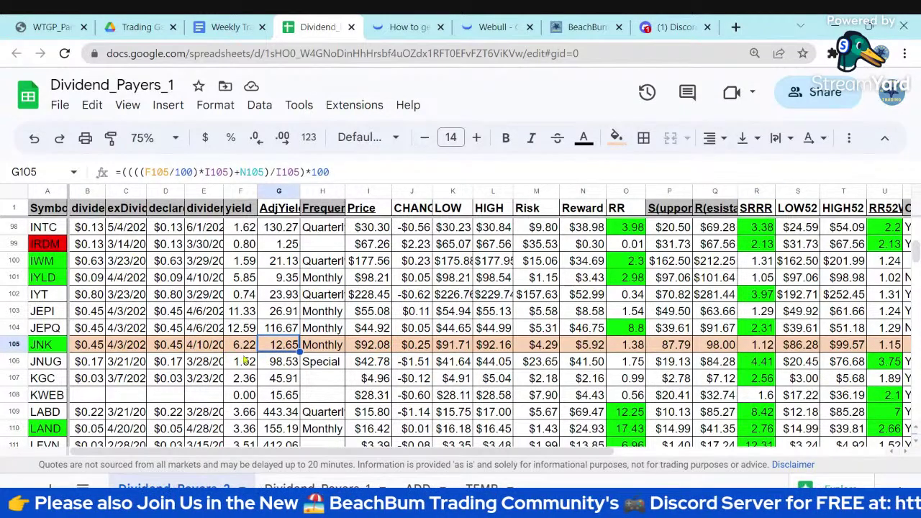
pyautogui.click(249, 348)
pyautogui.click(291, 349)
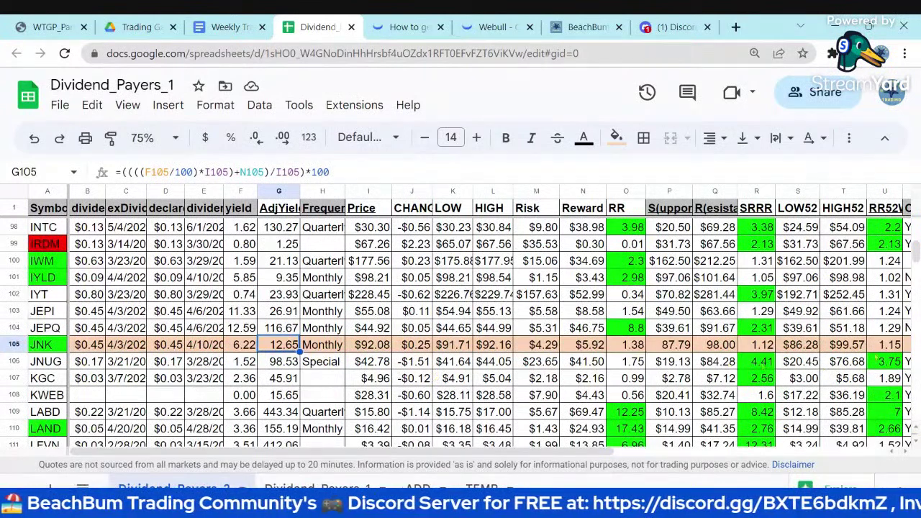
pyautogui.click(239, 347)
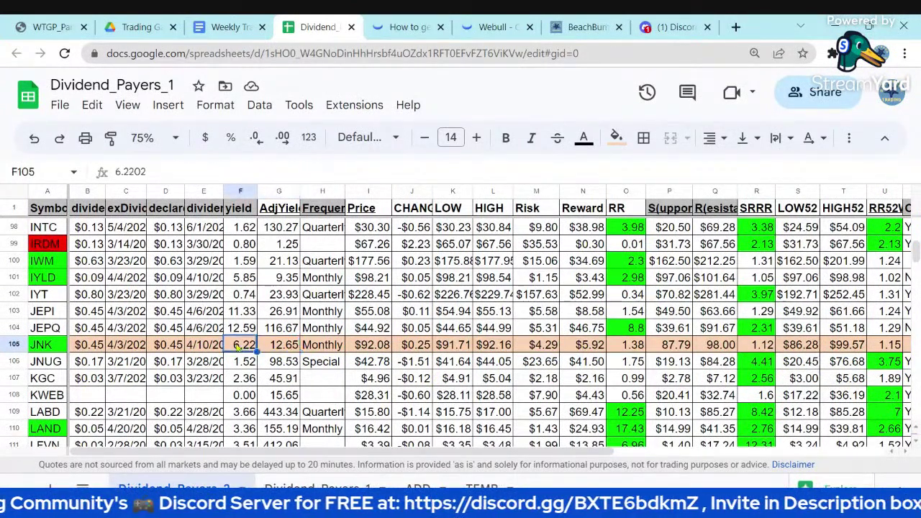
pyautogui.click(315, 349)
pyautogui.click(94, 347)
pyautogui.click(314, 347)
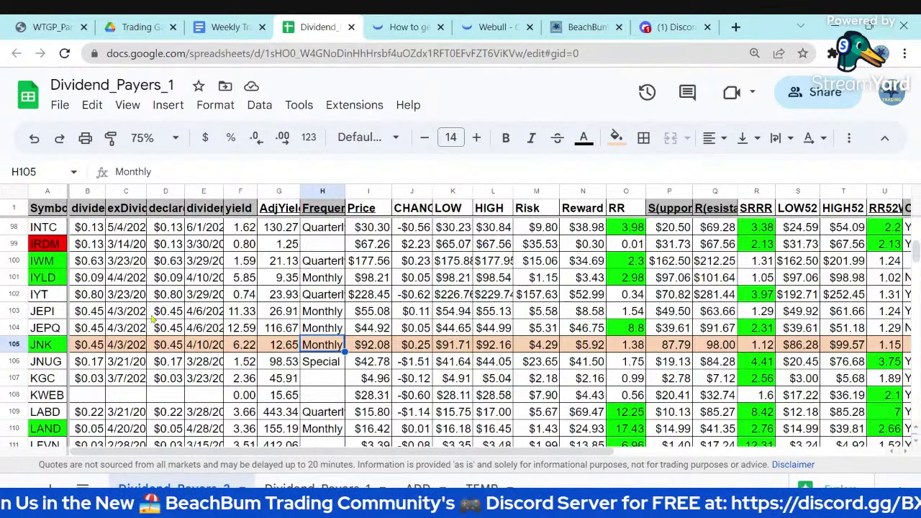
# - Highlight the JEPI and JEPQ rows together and compare their support prices
pyautogui.click(17, 310)
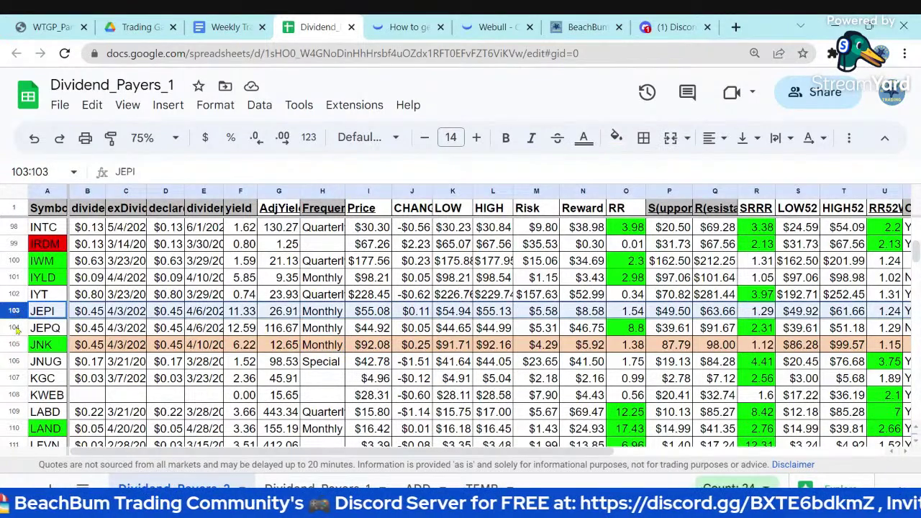
pyautogui.keyDown('shift'); pyautogui.click(15, 327); pyautogui.keyUp('shift')
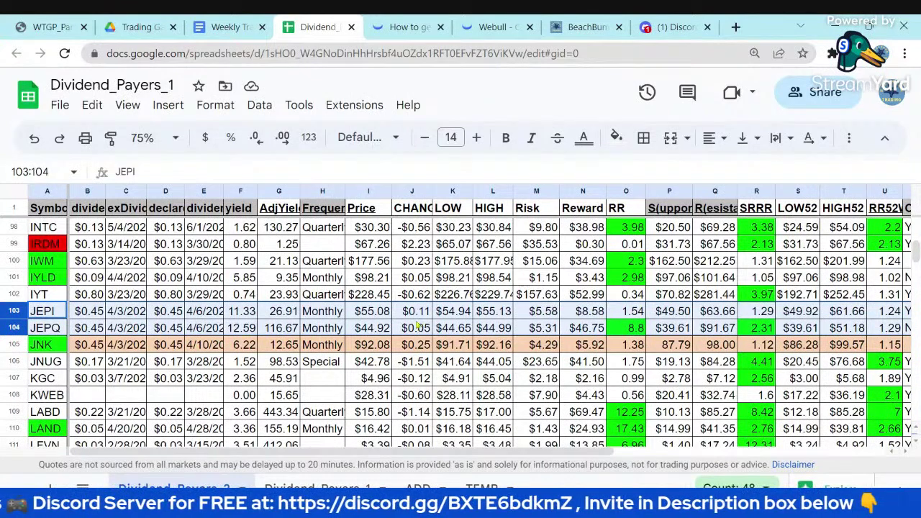
pyautogui.click(679, 328)
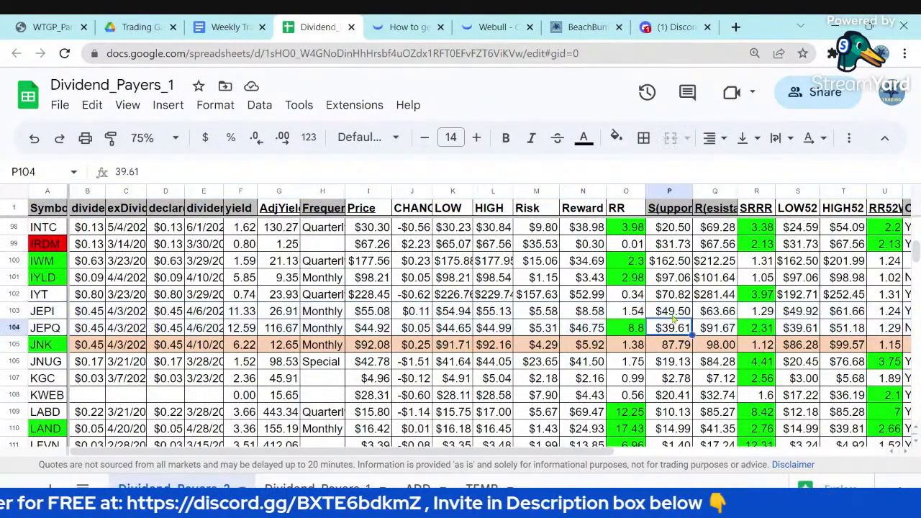
pyautogui.click(675, 316)
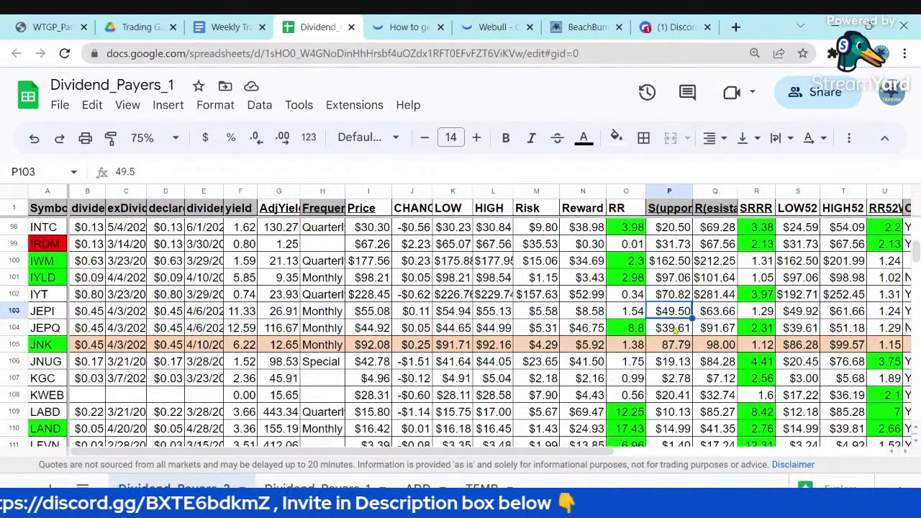
pyautogui.click(675, 329)
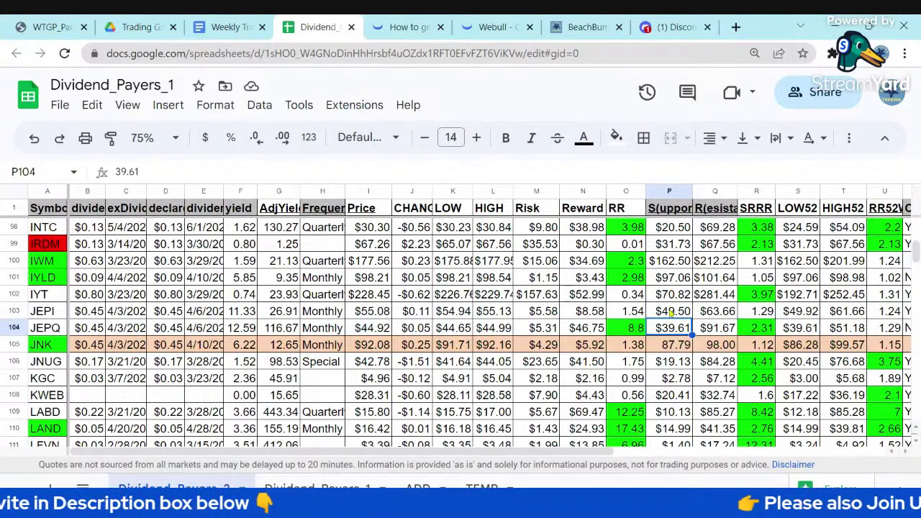
# - Compare the yield values of JEPI and JEPQ
pyautogui.click(245, 311)
pyautogui.click(245, 330)
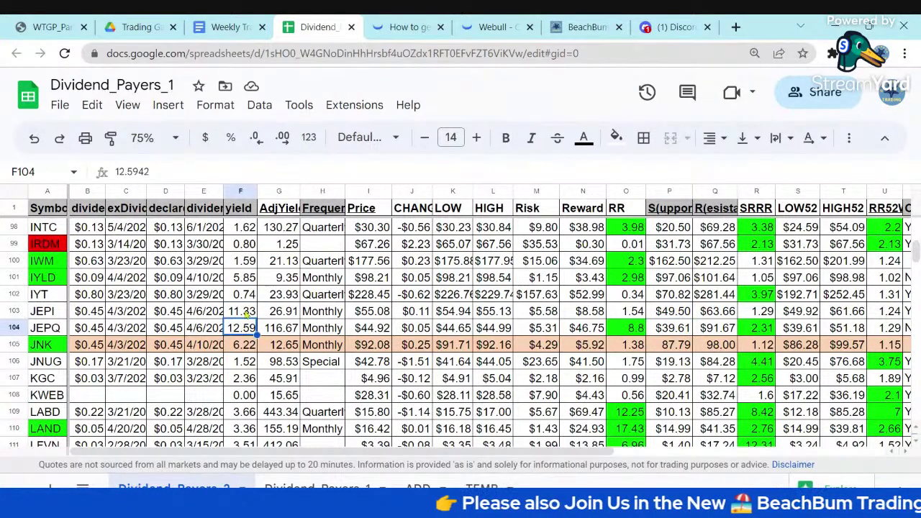
pyautogui.click(246, 314)
pyautogui.click(246, 330)
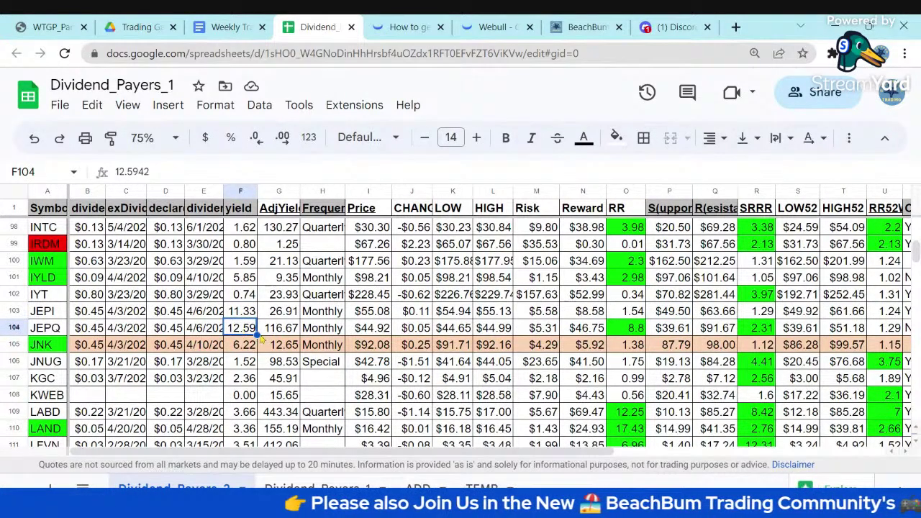
# - Compare the payment frequency of JEPI and JEPQ
pyautogui.click(323, 315)
pyautogui.click(326, 331)
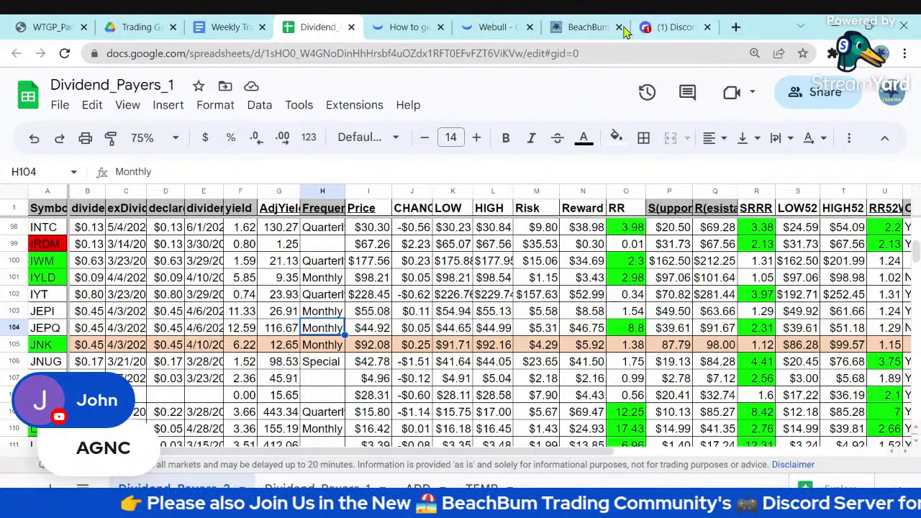
# - Switch to the BeachBum Trading site and open FinViz from its Trading Tools links
pyautogui.click(585, 29)
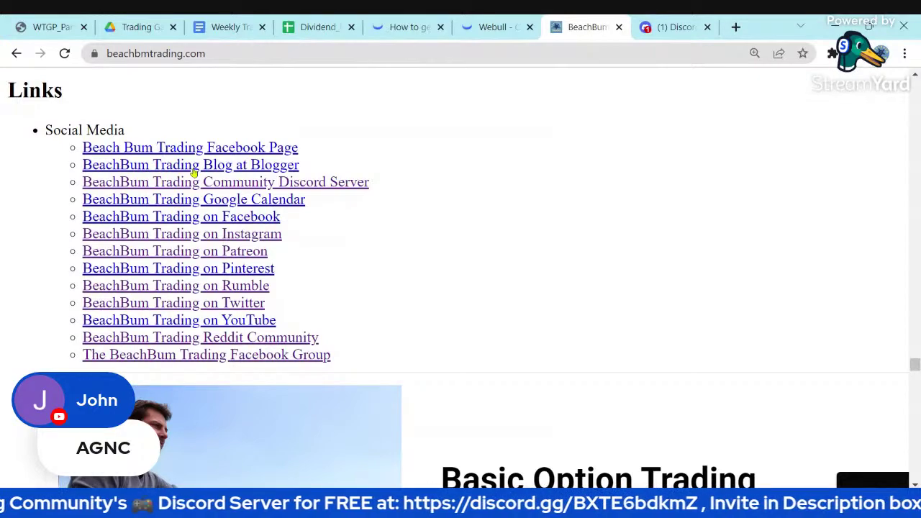
pyautogui.scroll(-1, 193, 174)
pyautogui.scroll(1, 193, 174)
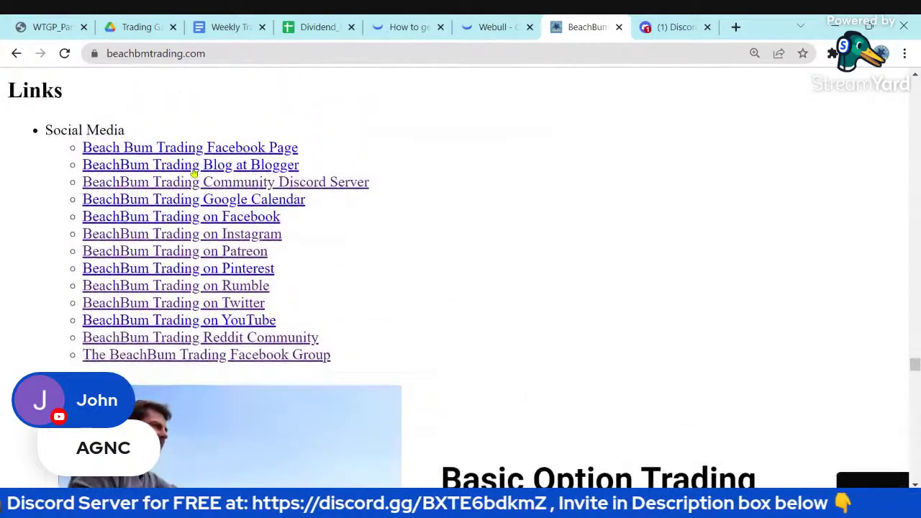
pyautogui.scroll(-4, 193, 174)
pyautogui.scroll(-4, 193, 173)
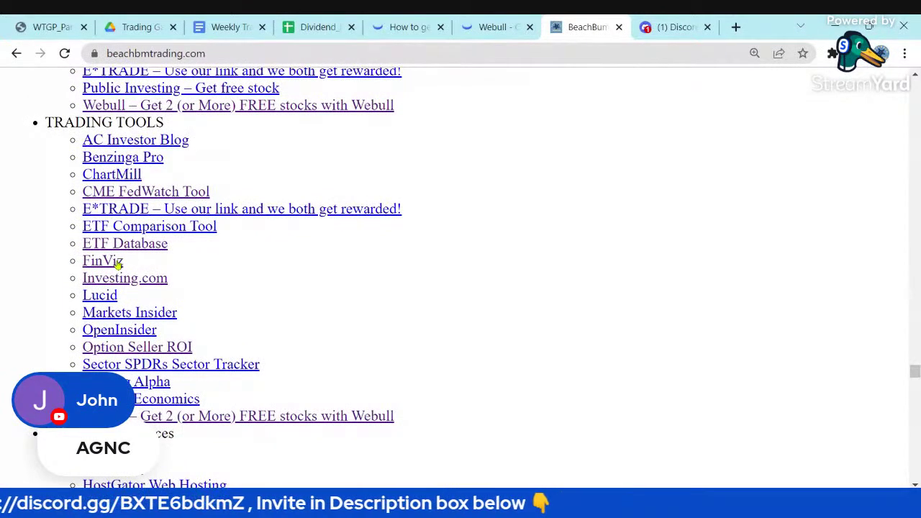
pyautogui.click(244, 56)
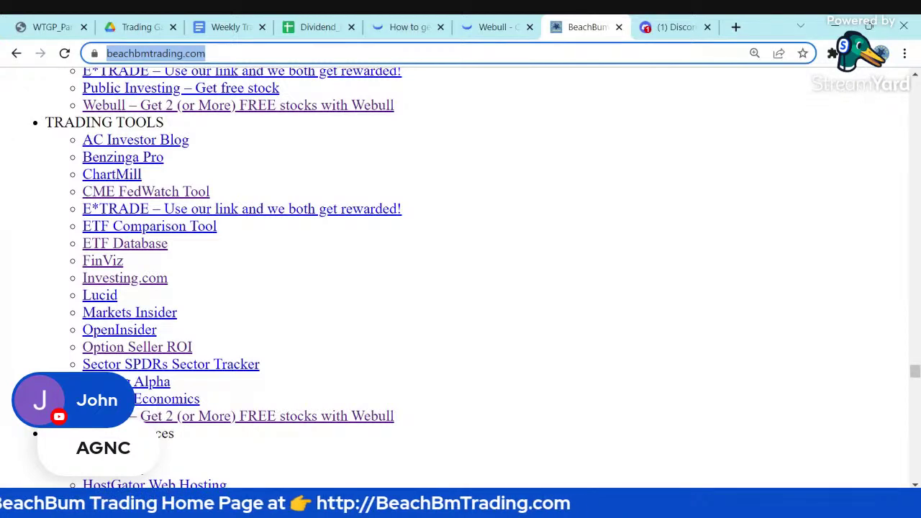
pyautogui.click(103, 268)
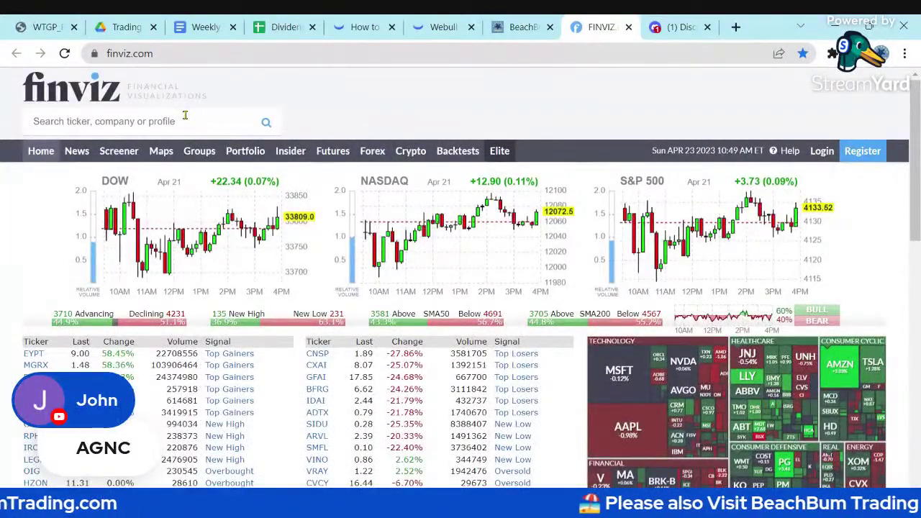
# - Look up AGNC on FinViz and review its price chart, dividend percentage and other fundamentals
pyautogui.write('AGNC')
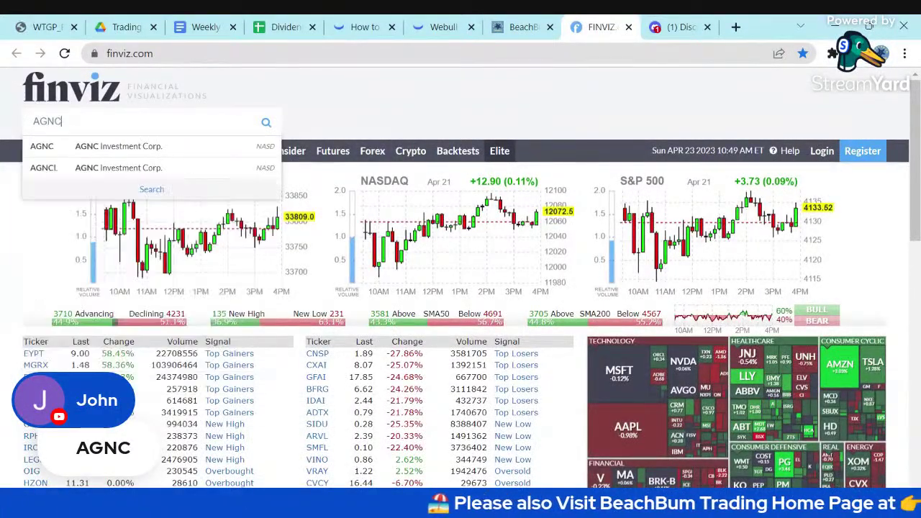
pyautogui.press('Return')
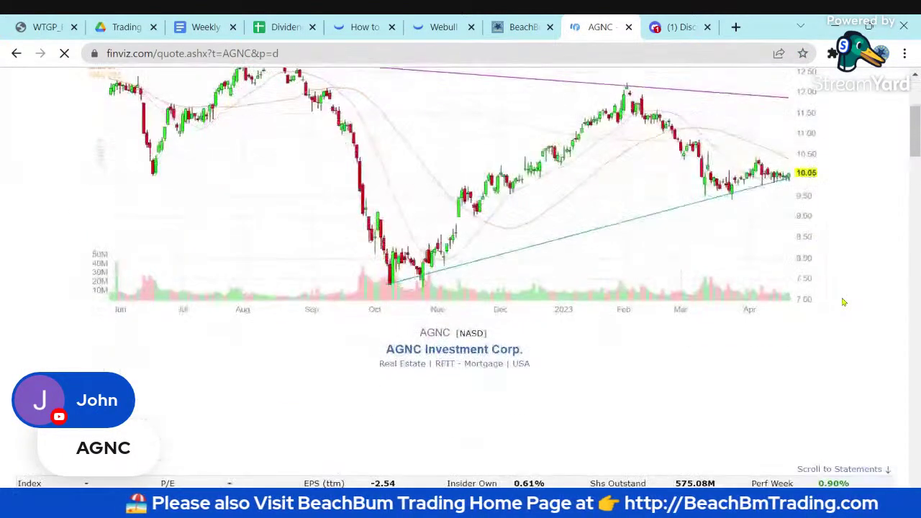
pyautogui.scroll(-3, 843, 302)
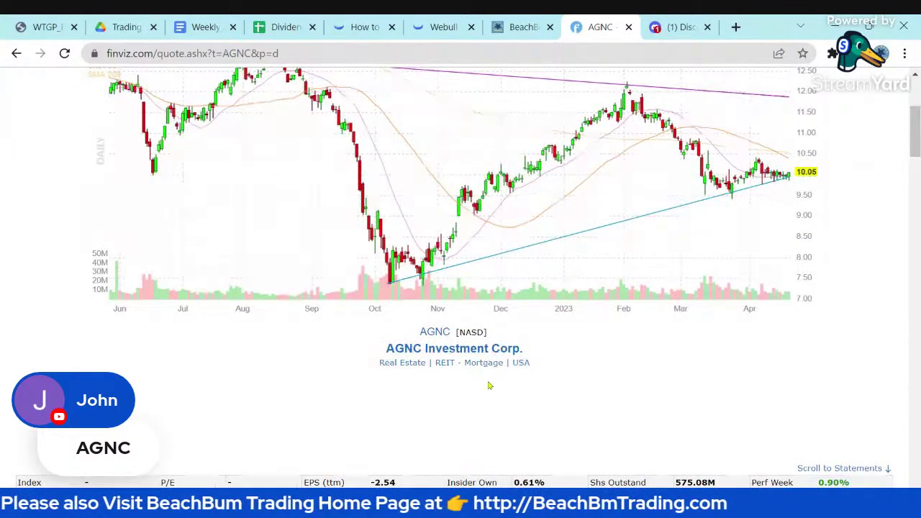
pyautogui.scroll(-3, 488, 386)
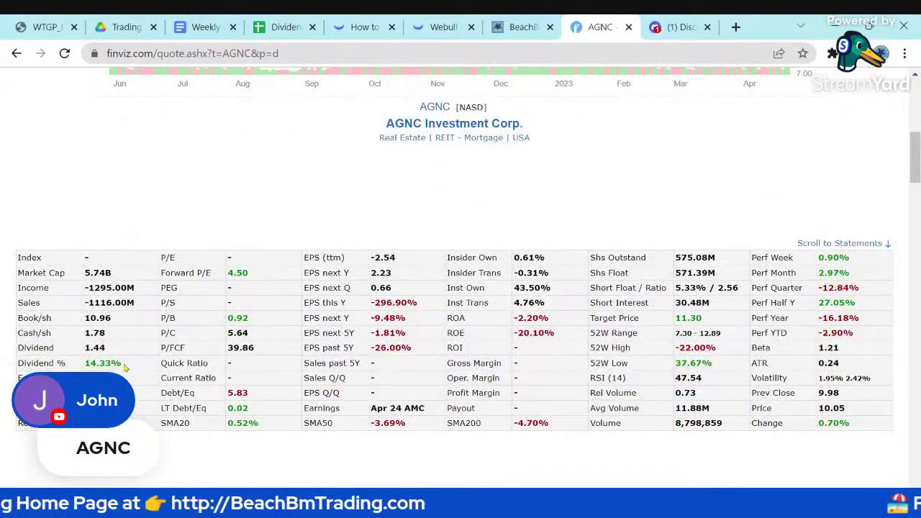
pyautogui.moveTo(126, 366)
pyautogui.mouseDown()
pyautogui.moveTo(14, 369)
pyautogui.moveTo(119, 363)
pyautogui.mouseUp()
pyautogui.click(119, 363)
pyautogui.scroll(-3, 600, 398)
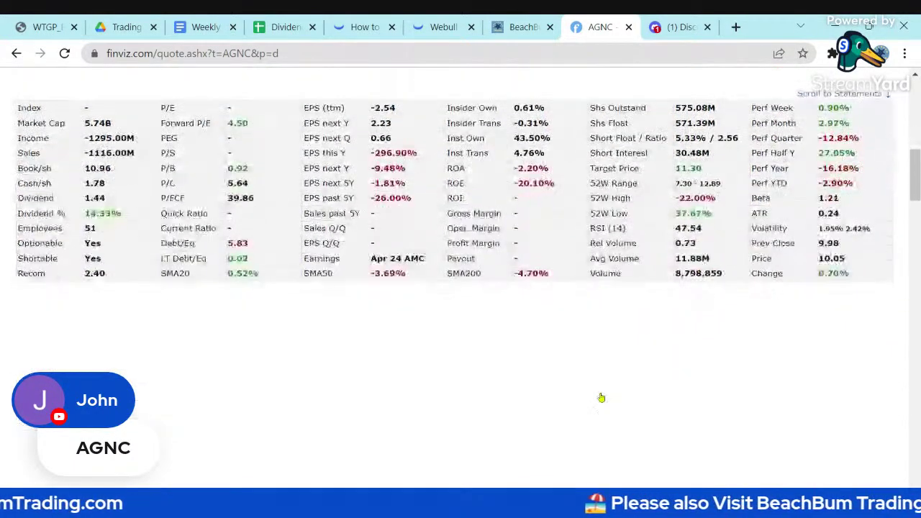
pyautogui.scroll(3, 601, 396)
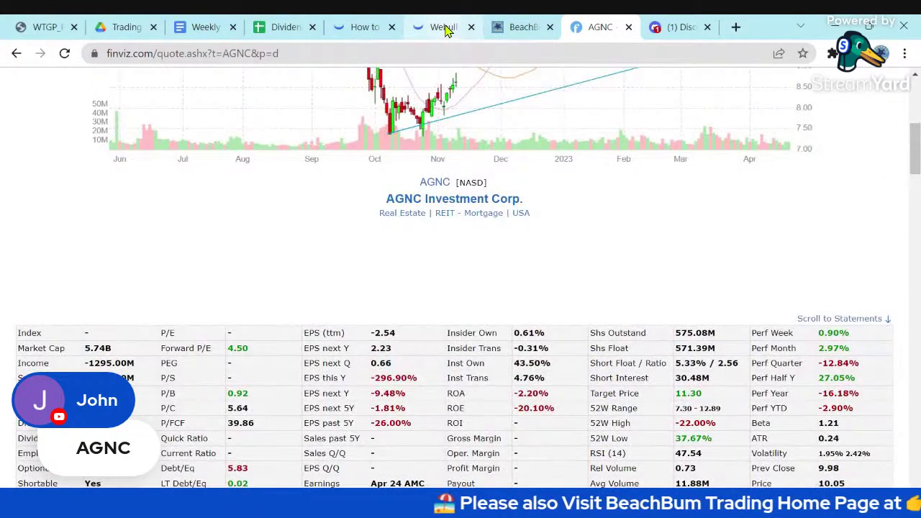
# - Switch to Webull and open the chart of Agnc Invt Corp (AGNC)
pyautogui.click(445, 27)
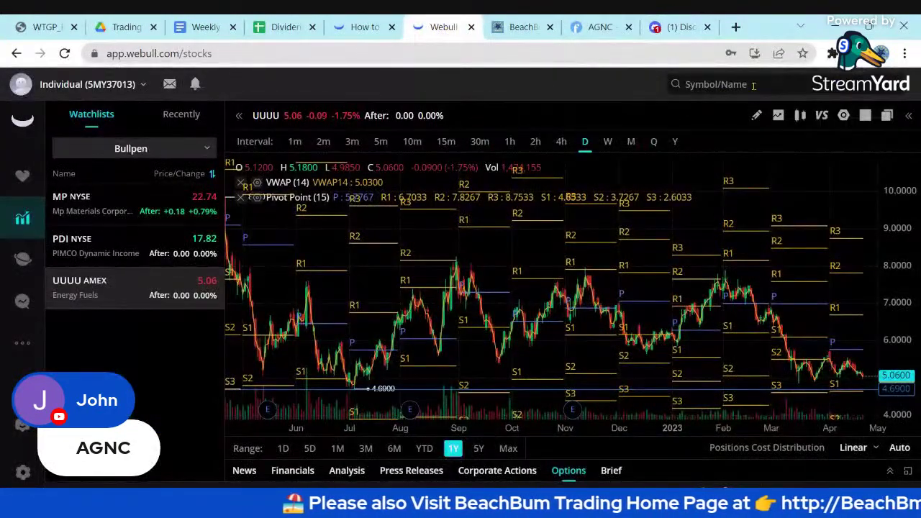
pyautogui.click(754, 86)
pyautogui.write('AGNC')
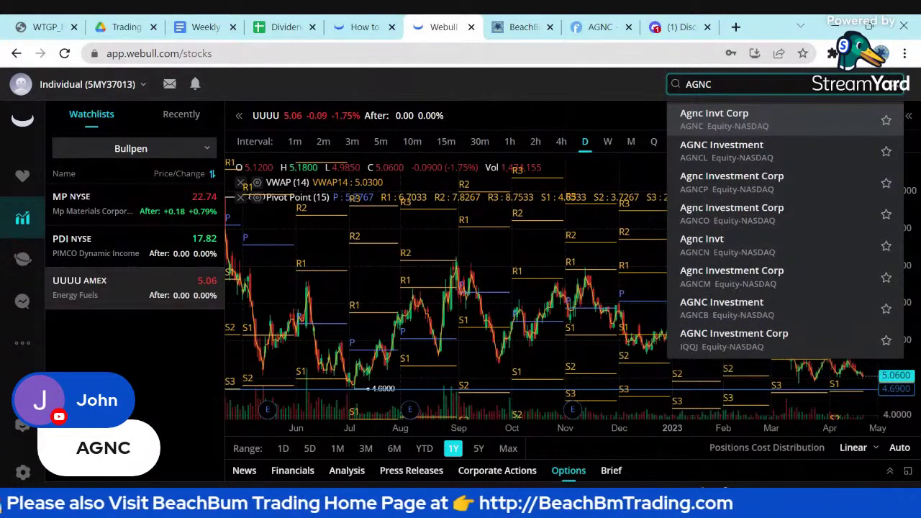
pyautogui.click(746, 120)
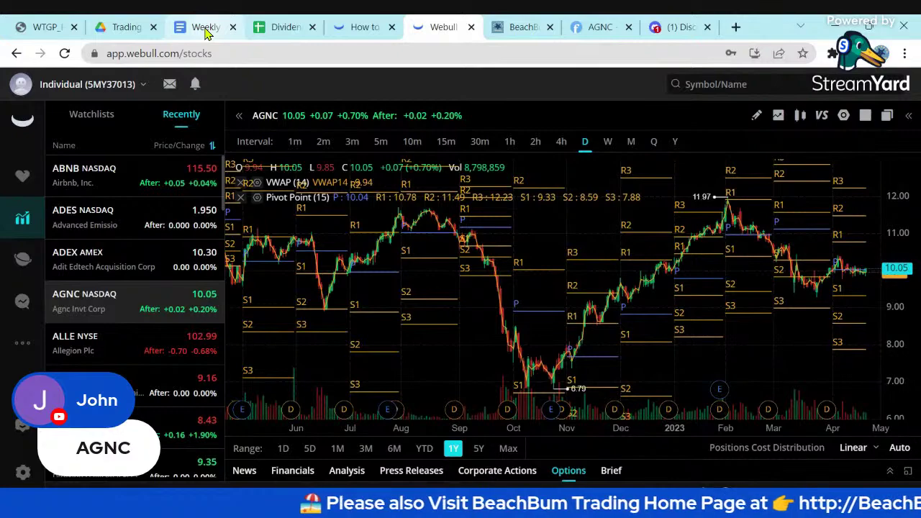
# - Return to the Dividend_Payers_1 sheet and locate the AGNC row
pyautogui.click(284, 28)
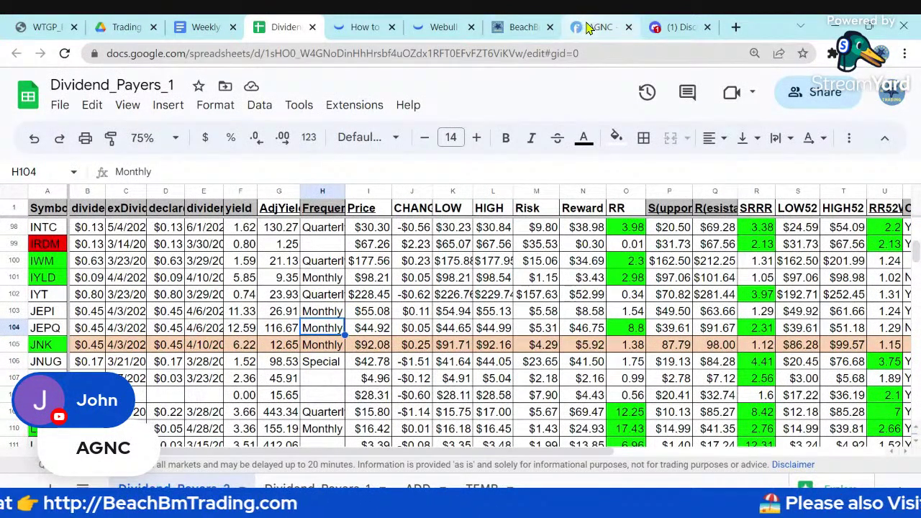
pyautogui.scroll(5, 317, 268)
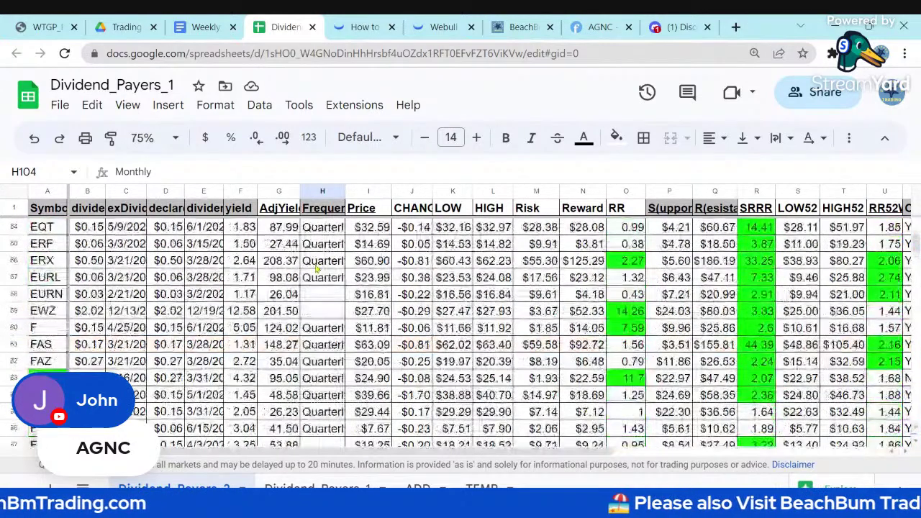
pyautogui.scroll(20, 317, 268)
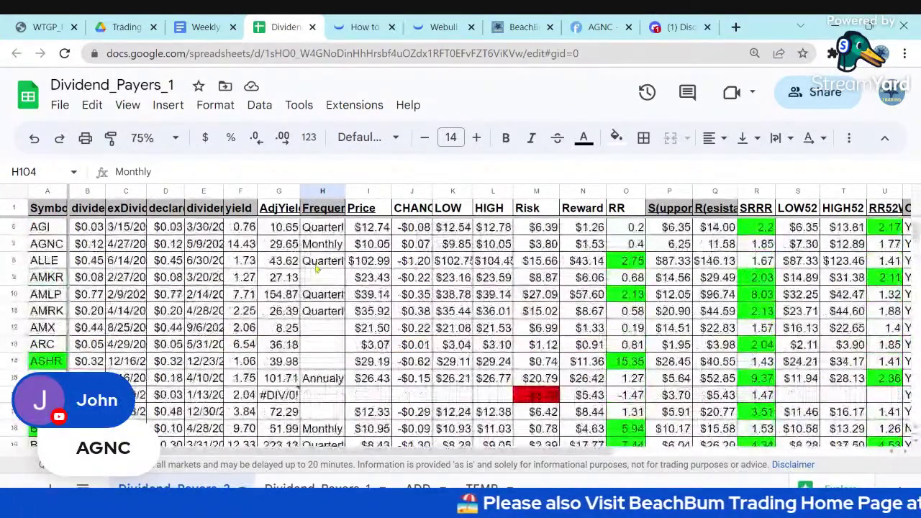
pyautogui.click(54, 244)
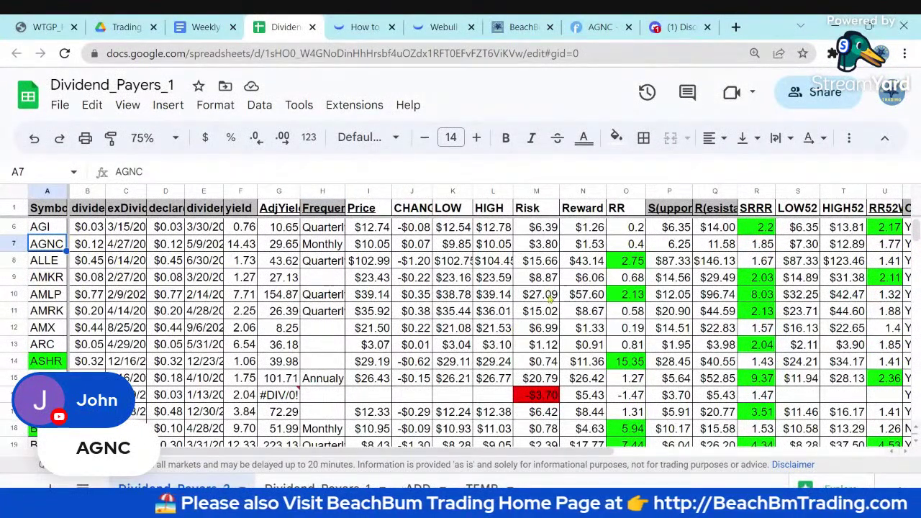
# - Inspect AGNC's SRRR, adjusted yield, yield and ex-dividend date
pyautogui.click(762, 247)
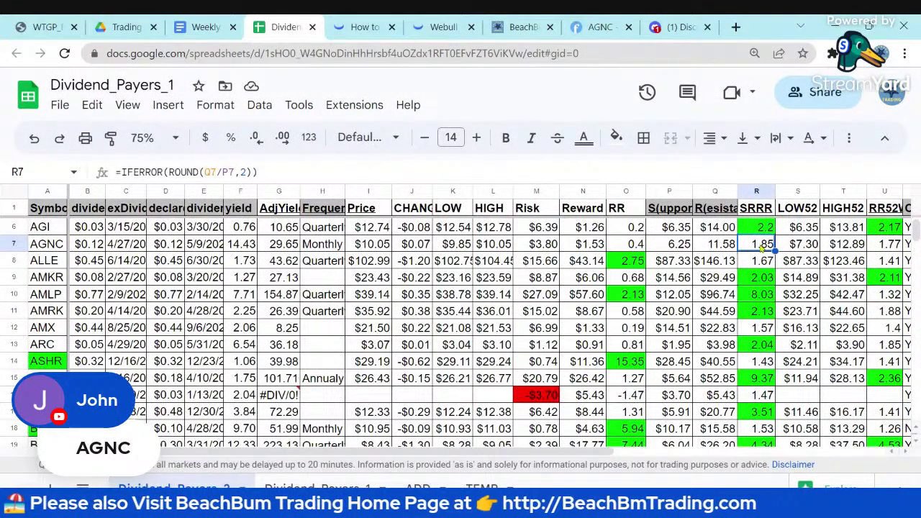
pyautogui.click(295, 247)
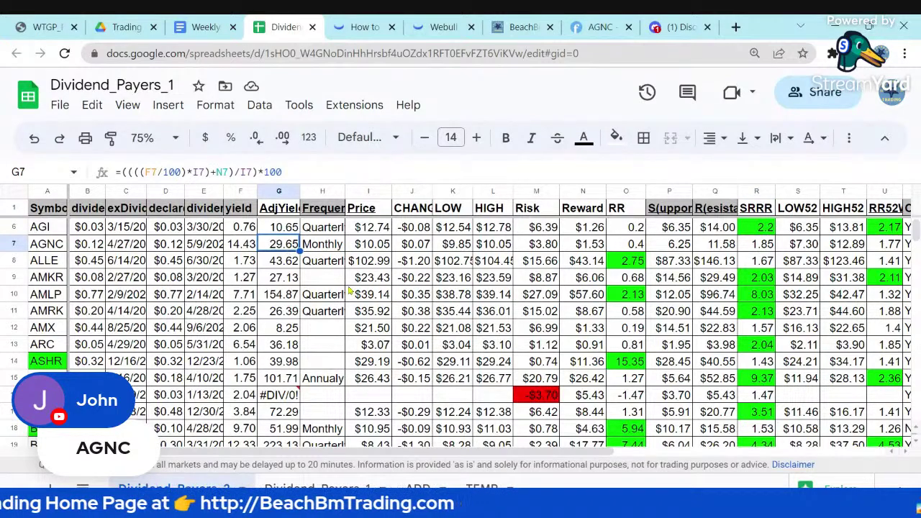
pyautogui.click(241, 244)
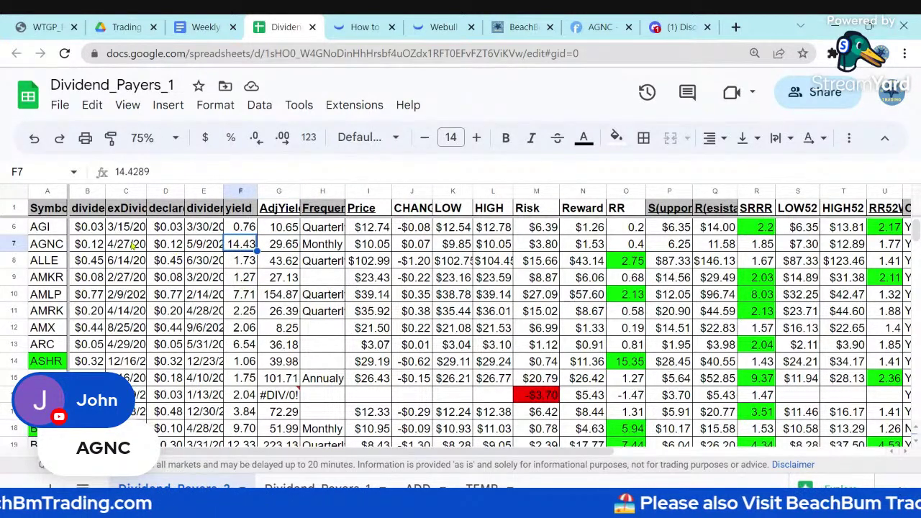
pyautogui.click(133, 245)
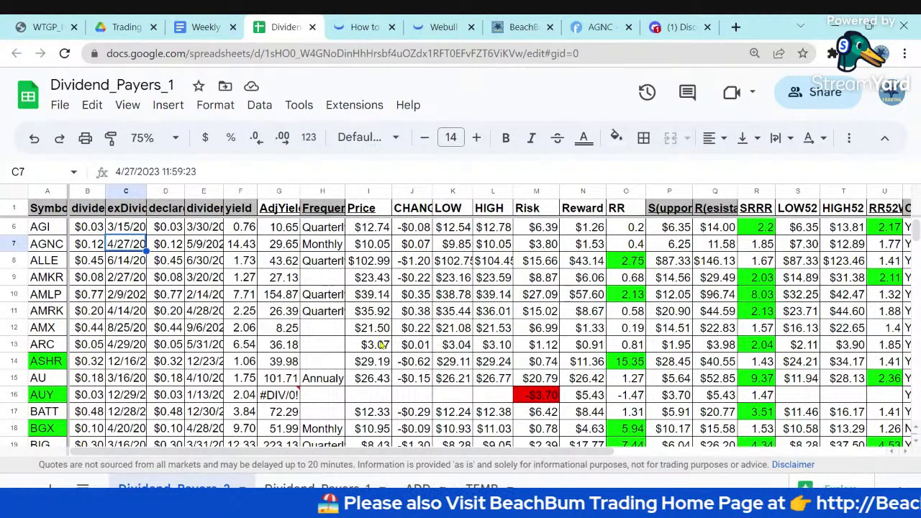
# - Browse the dividend payers alphabetically from the start of the list down to the symbols beginning with M
pyautogui.scroll(2, 382, 345)
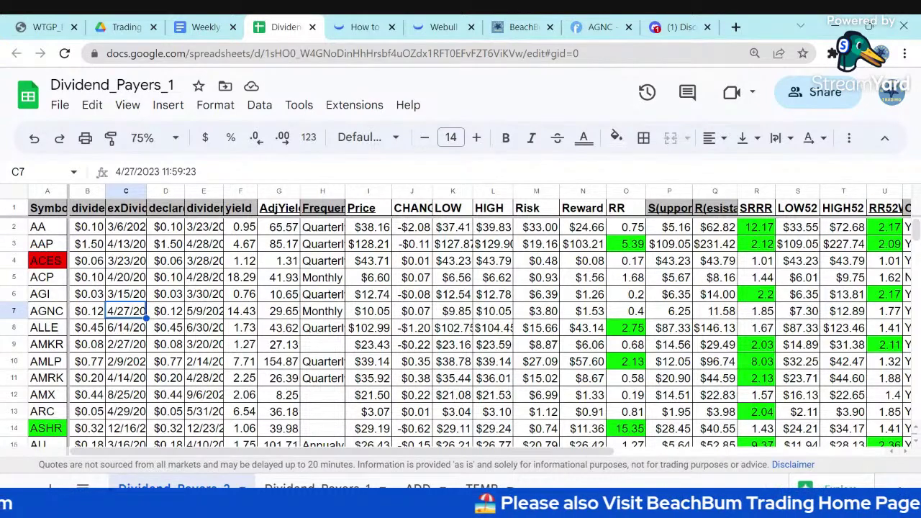
pyautogui.scroll(-3, 787, 281)
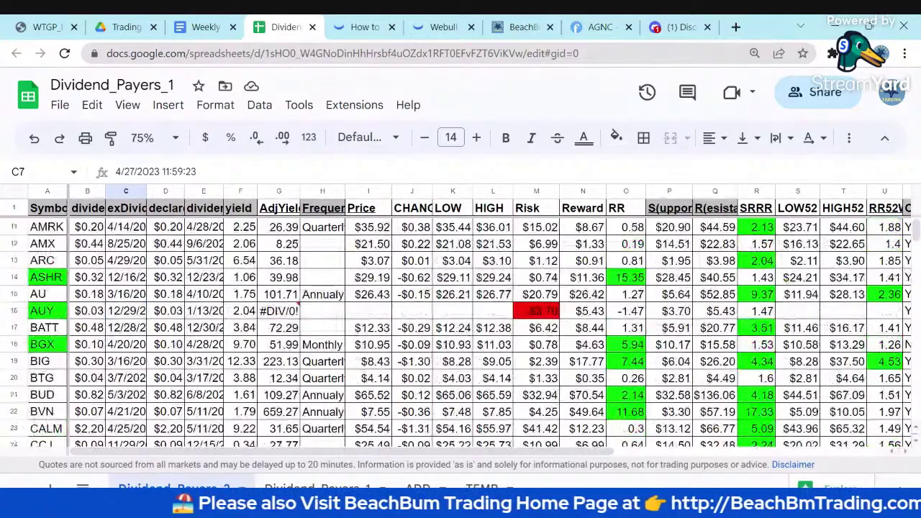
pyautogui.scroll(-6, 787, 281)
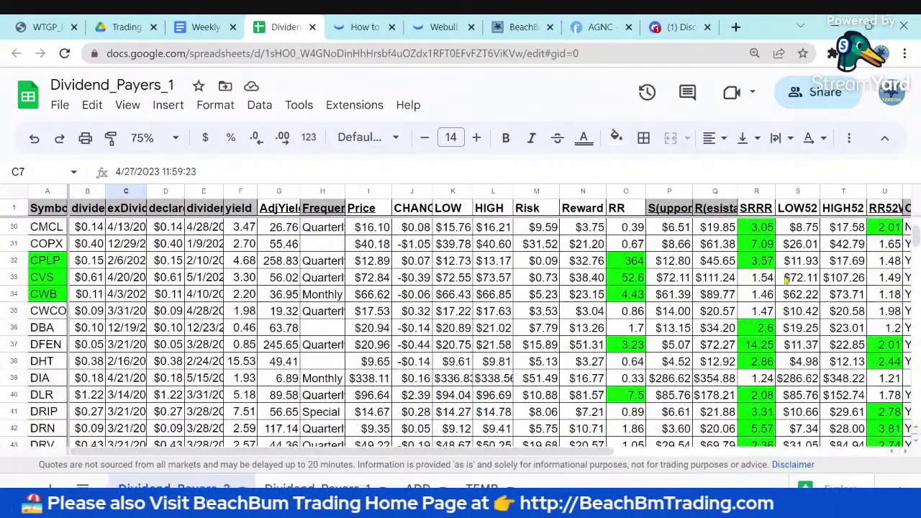
pyautogui.scroll(-8, 787, 282)
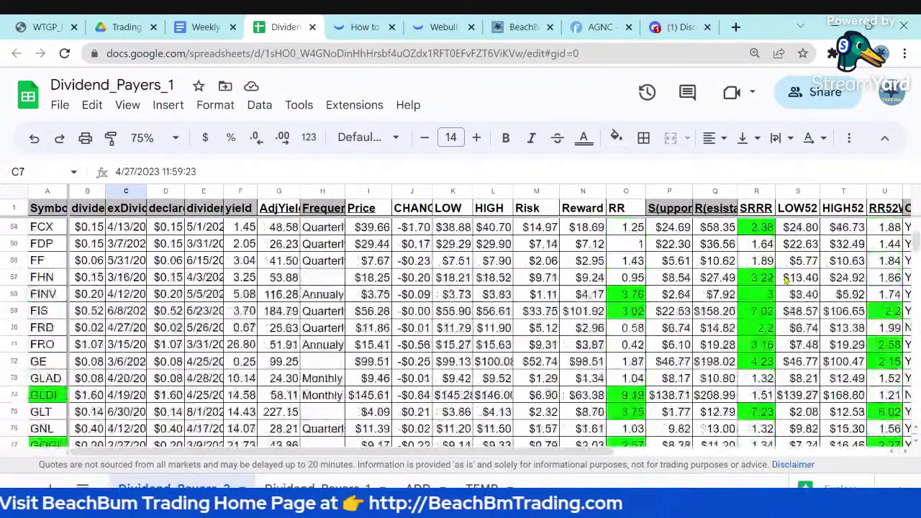
pyautogui.scroll(-10, 786, 279)
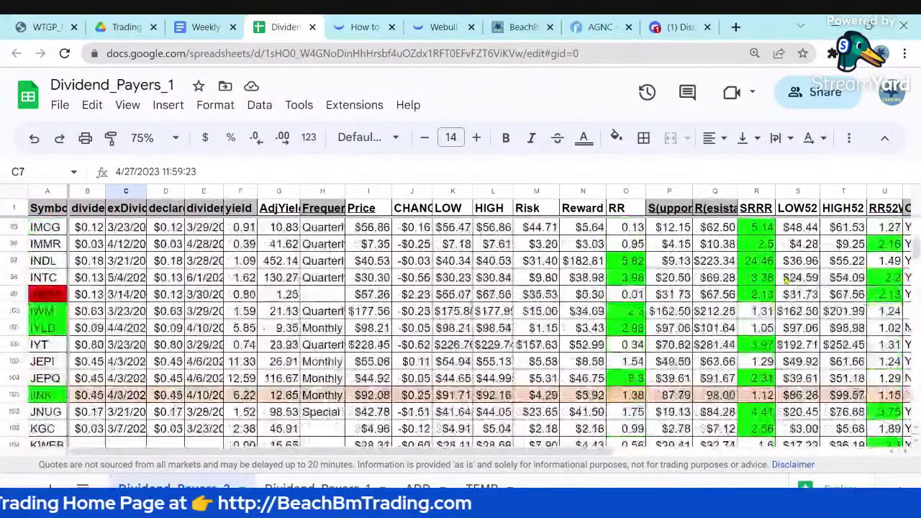
pyautogui.scroll(-4, 787, 281)
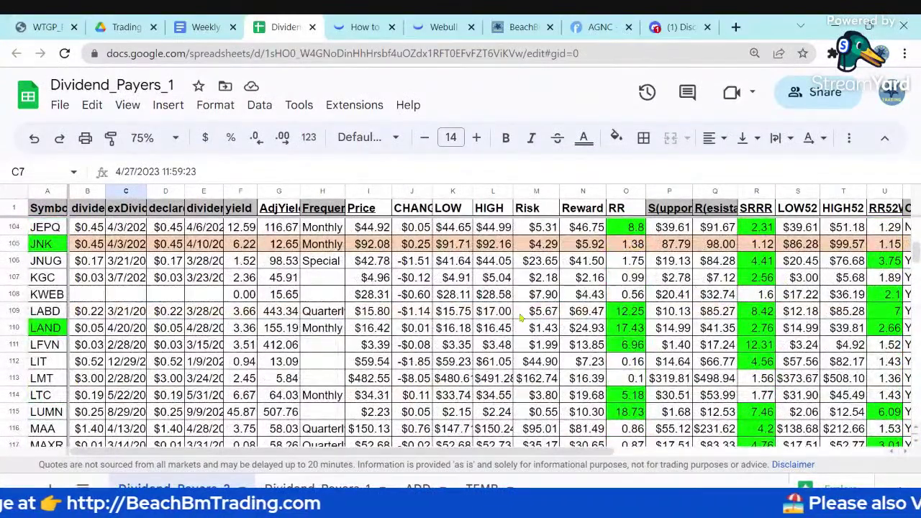
pyautogui.scroll(-3, 521, 317)
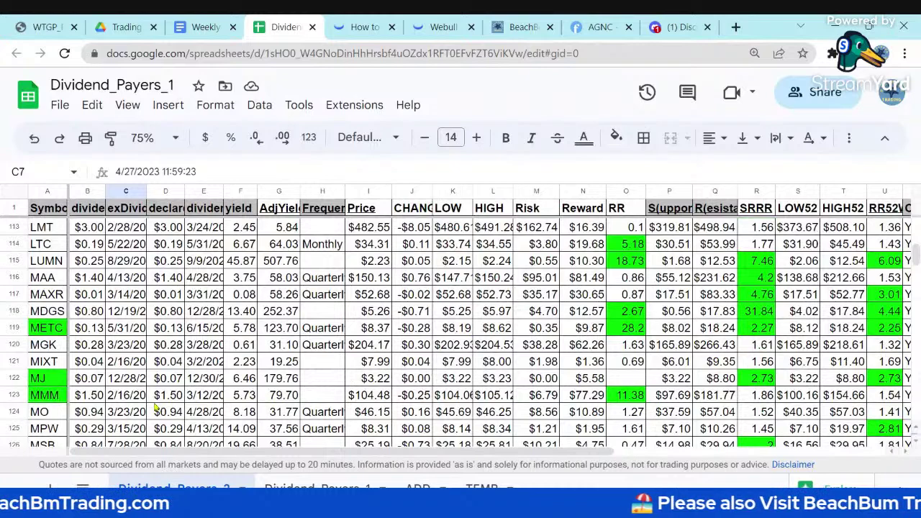
pyautogui.scroll(-2, 155, 408)
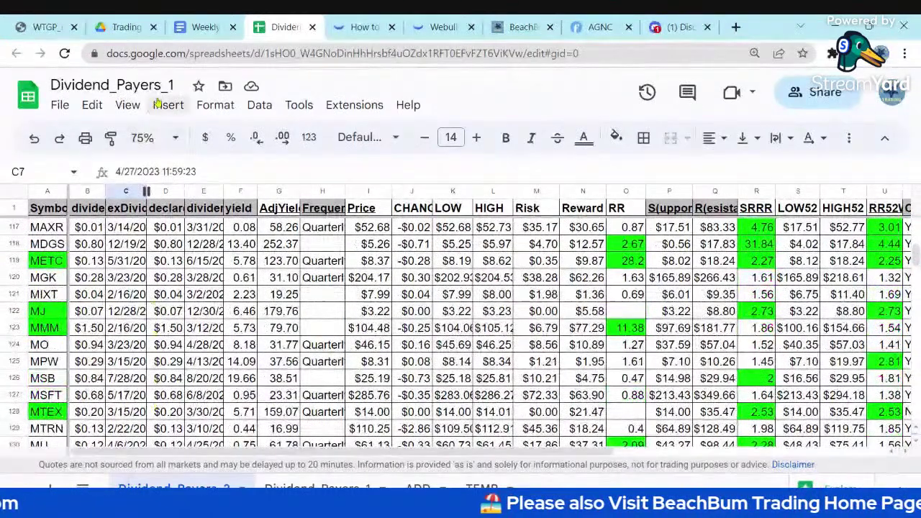
# - Go back to the FinViz page for AGNC and close it
pyautogui.click(587, 27)
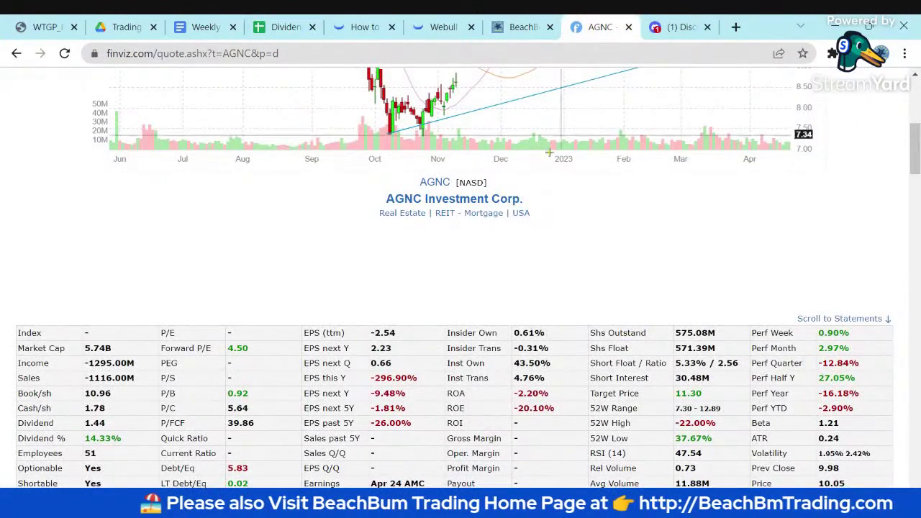
pyautogui.click(631, 31)
pyautogui.click(606, 27)
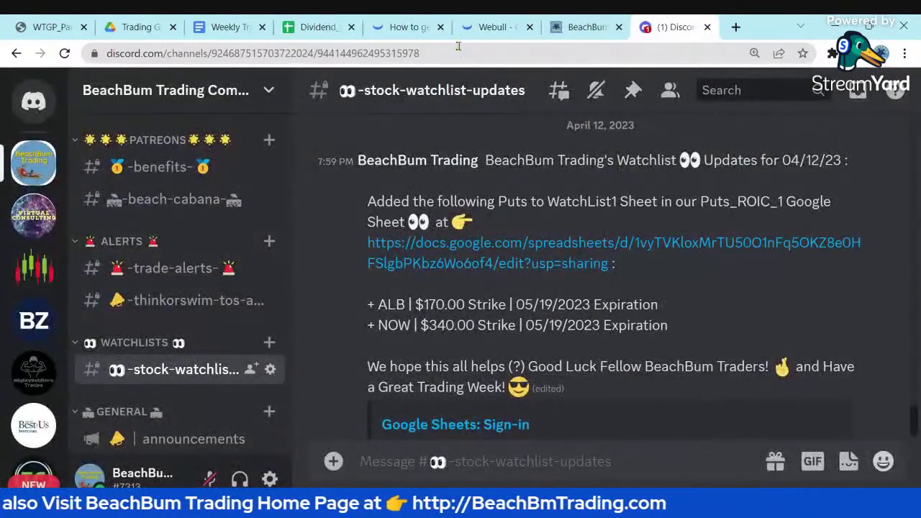
# - Return to the Dividend_Payers_1 sheet, browse the symbols from M to O, and inspect OPP's row and support price
pyautogui.click(288, 27)
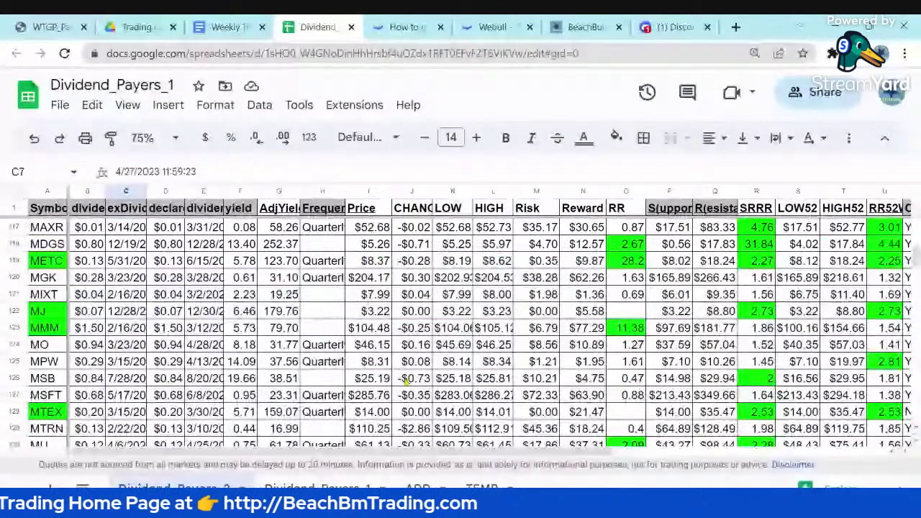
pyautogui.scroll(-2, 405, 381)
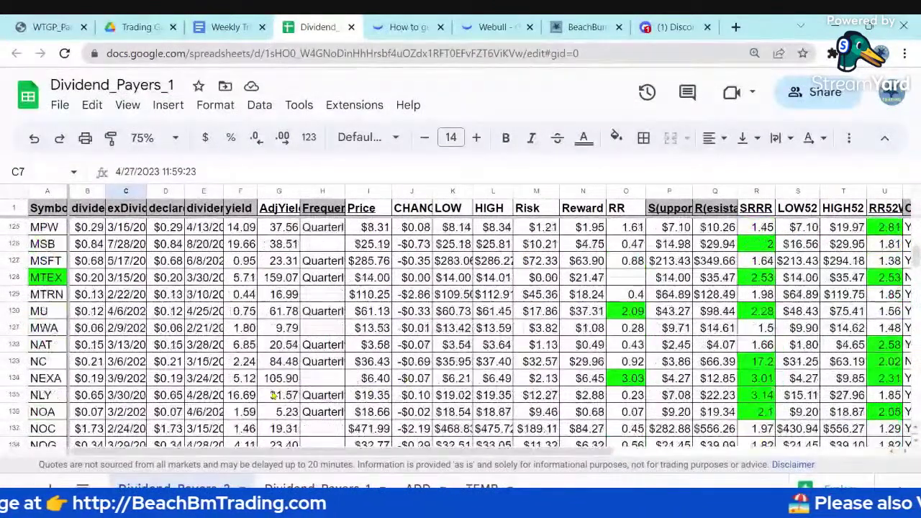
pyautogui.scroll(-2, 275, 395)
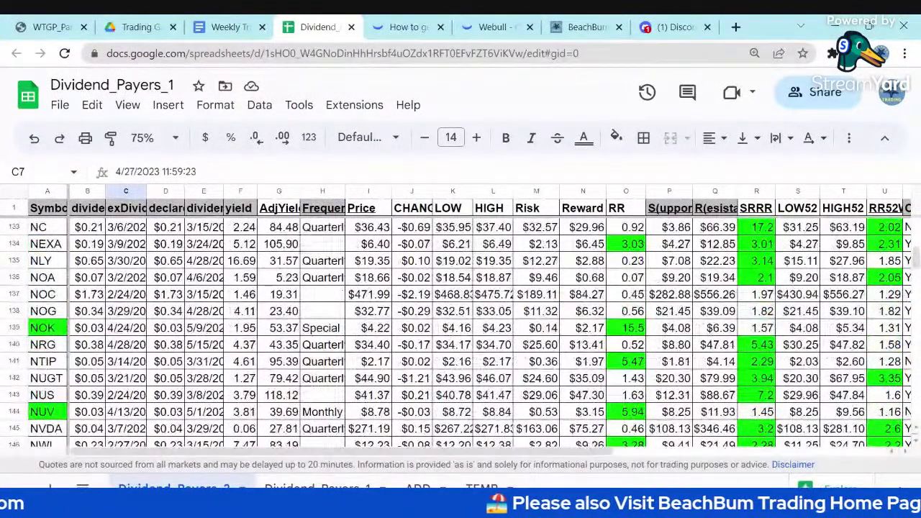
pyautogui.scroll(-1, 274, 395)
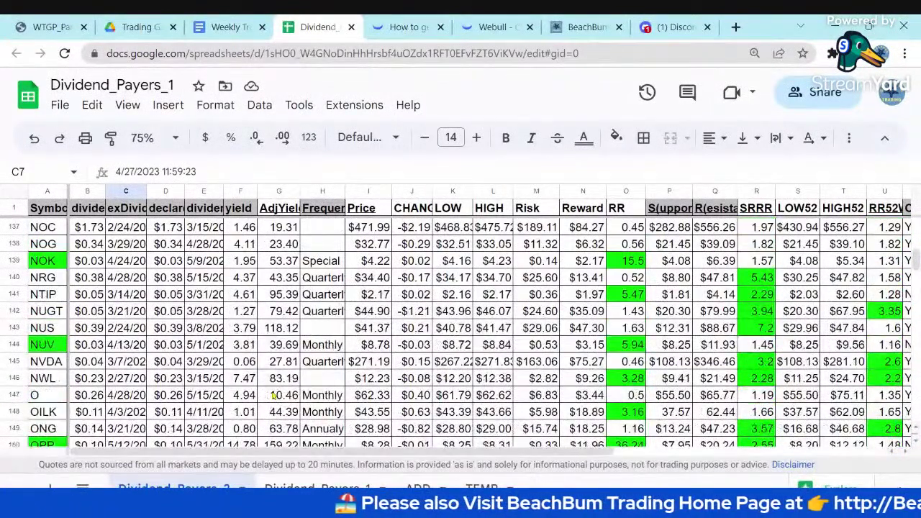
pyautogui.scroll(-1, 274, 395)
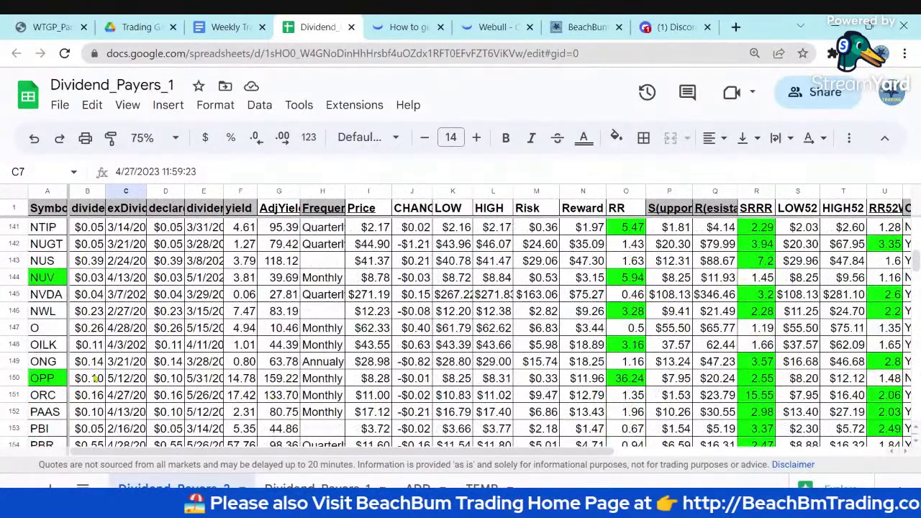
pyautogui.click(41, 379)
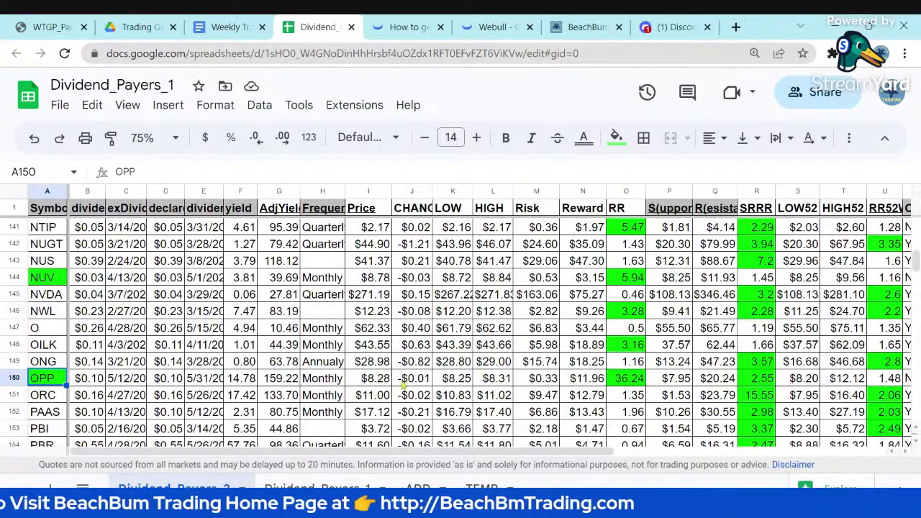
pyautogui.click(672, 383)
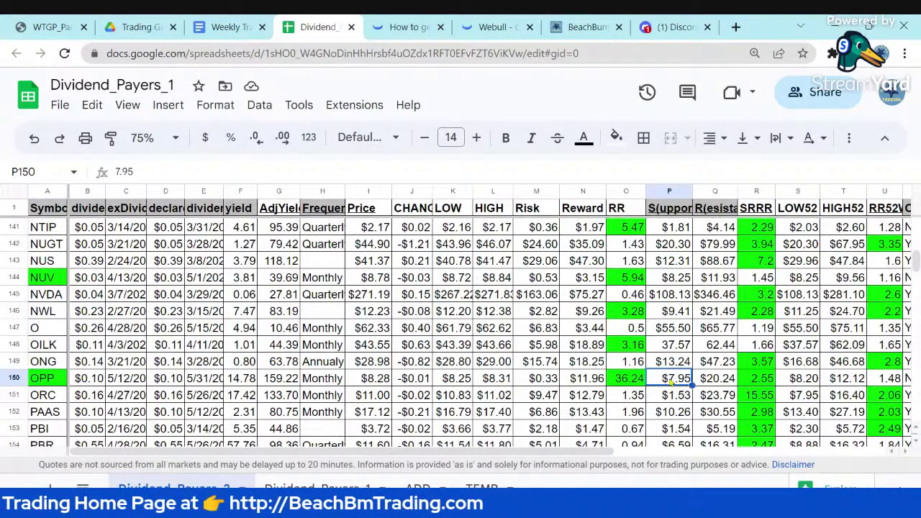
# - Browse on to the symbols beginning with P and inspect PDI's row and support price
pyautogui.scroll(-3, 672, 383)
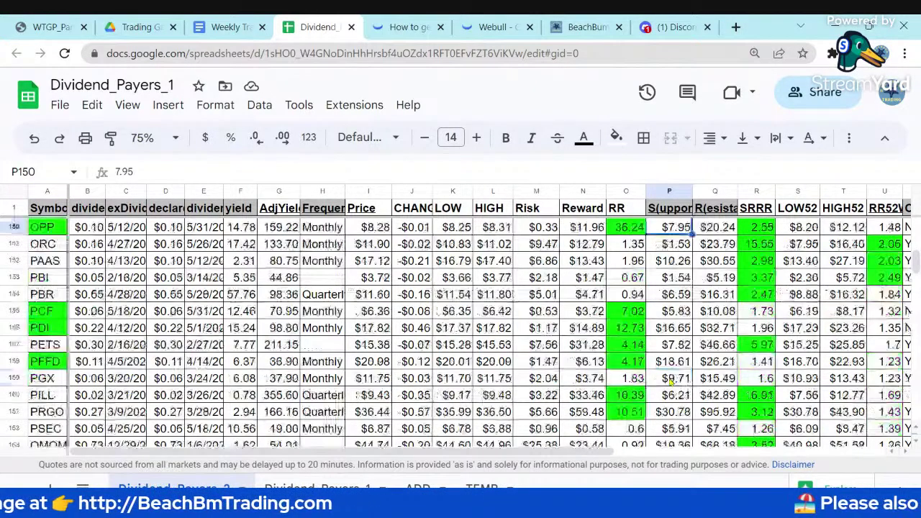
pyautogui.click(42, 329)
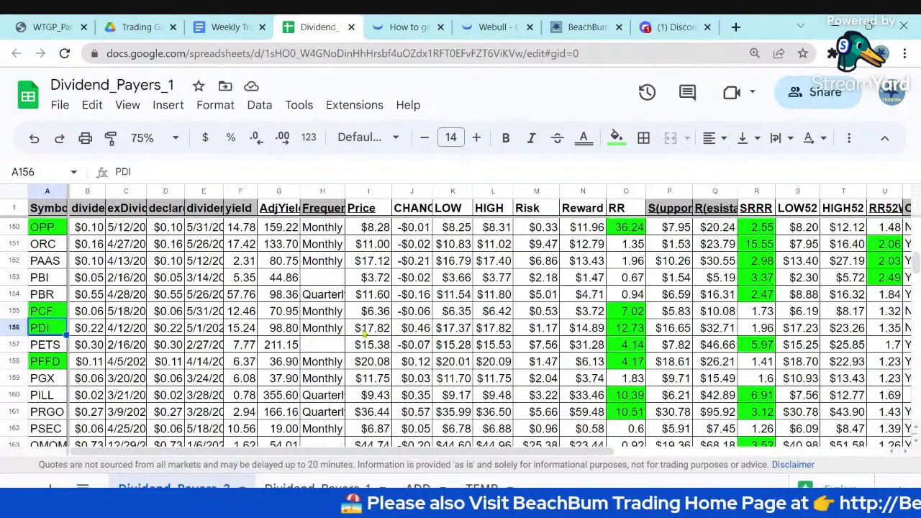
pyautogui.click(673, 329)
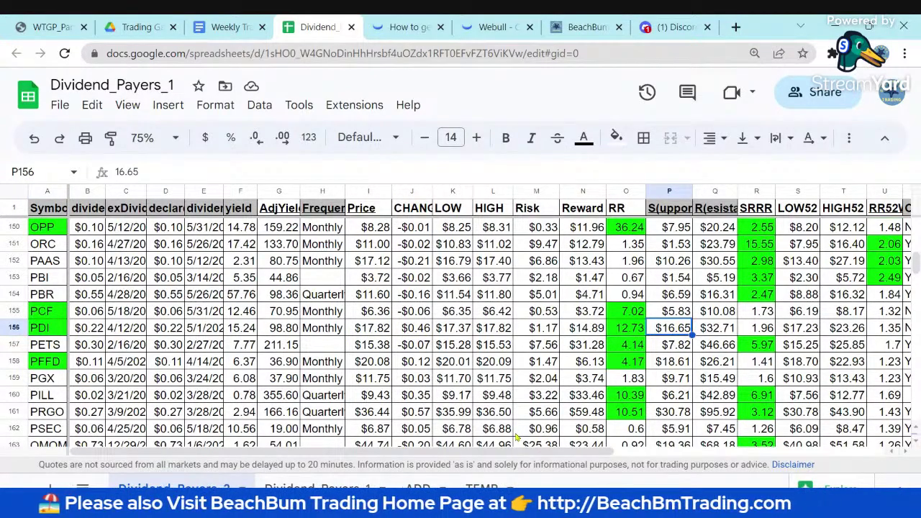
# - Browse the dividend payers from the remaining P symbols down to U and select the UDR symbol
pyautogui.scroll(-4, 517, 437)
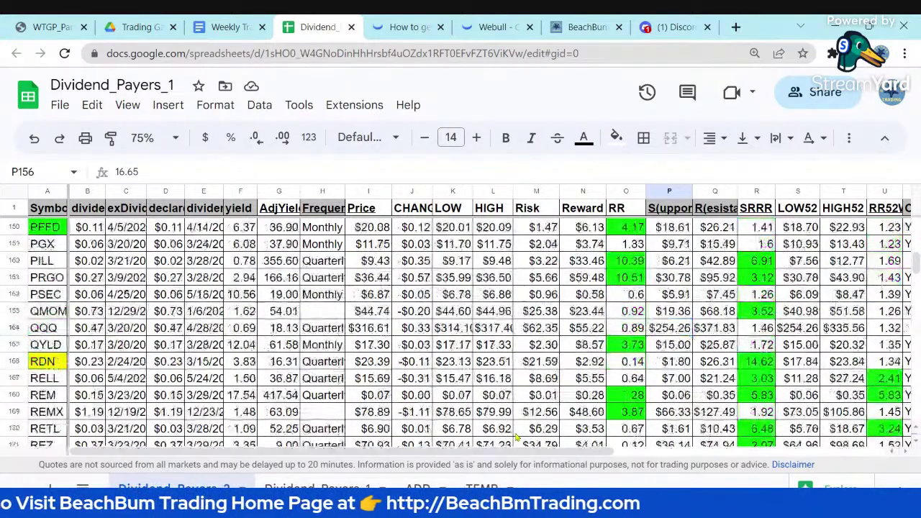
pyautogui.scroll(-8, 517, 437)
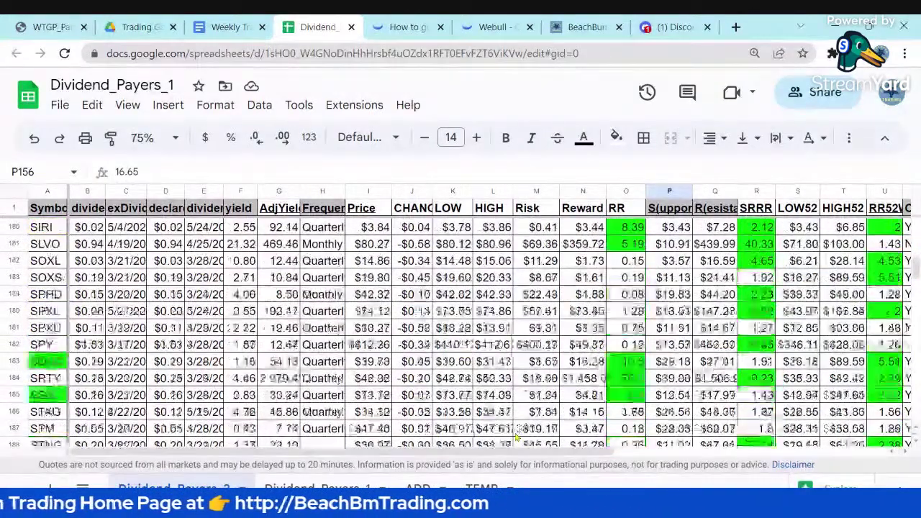
pyautogui.scroll(-3, 517, 437)
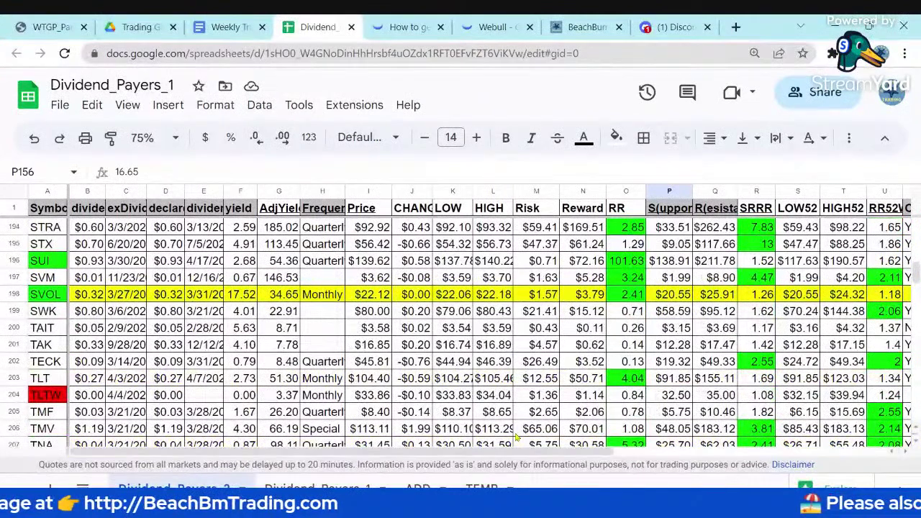
pyautogui.scroll(-1, 517, 437)
pyautogui.scroll(1, 517, 437)
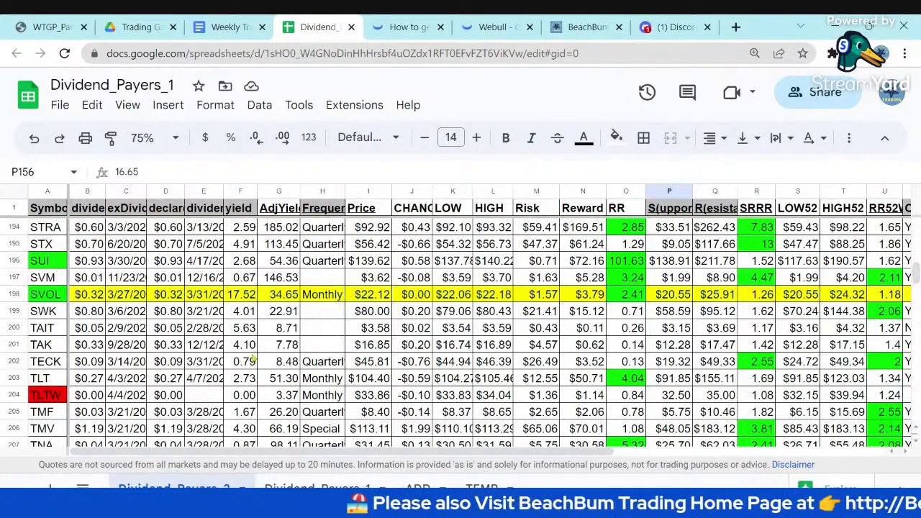
pyautogui.scroll(-1, 252, 375)
pyautogui.scroll(-1, 252, 374)
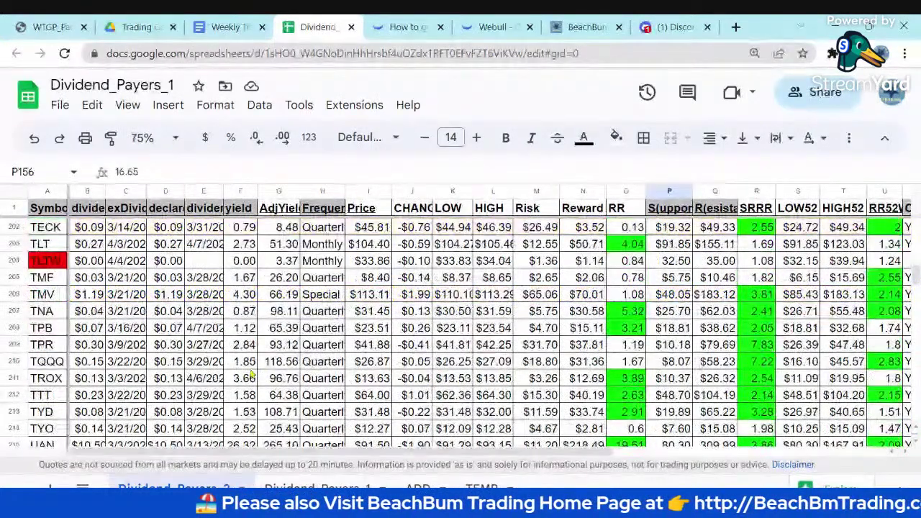
pyautogui.scroll(-3, 252, 374)
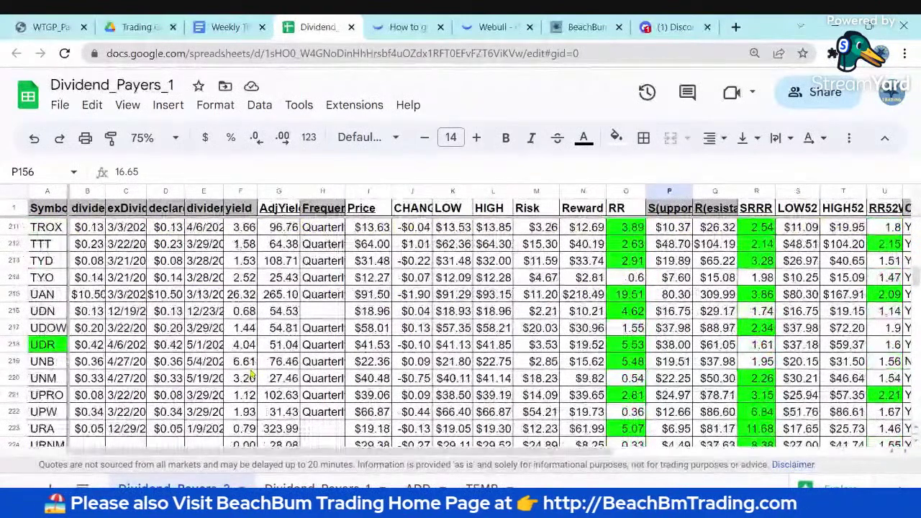
pyautogui.scroll(-1, 252, 375)
pyautogui.click(44, 280)
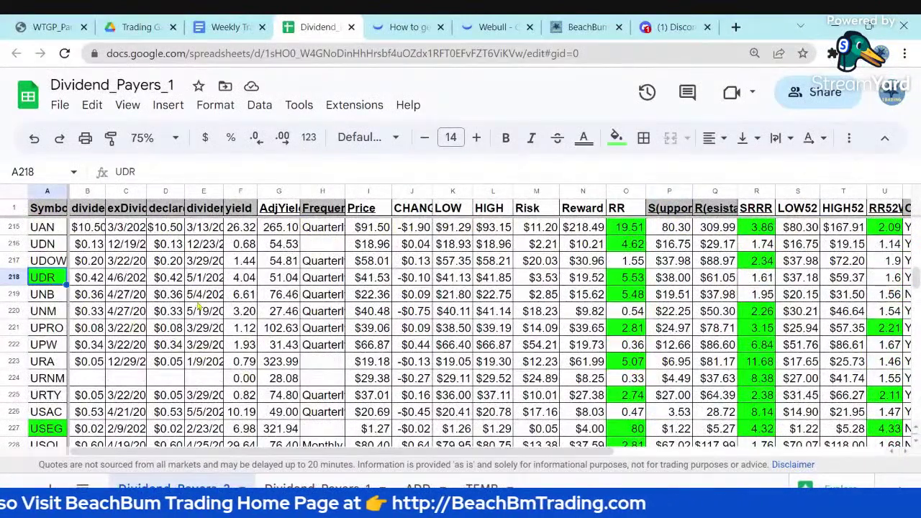
# - Look through the symbols after UDR down to the XL sector funds and return to the UDR row
pyautogui.scroll(-13, 268, 324)
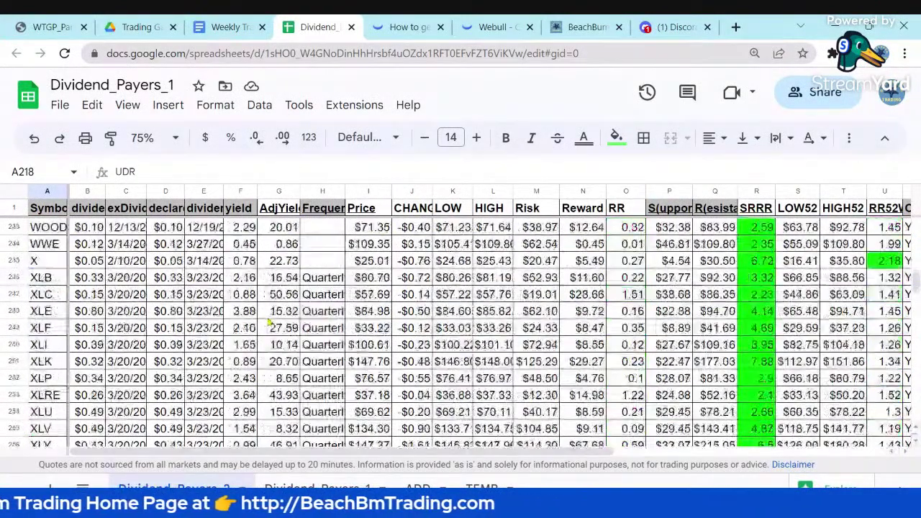
pyautogui.scroll(9, 268, 324)
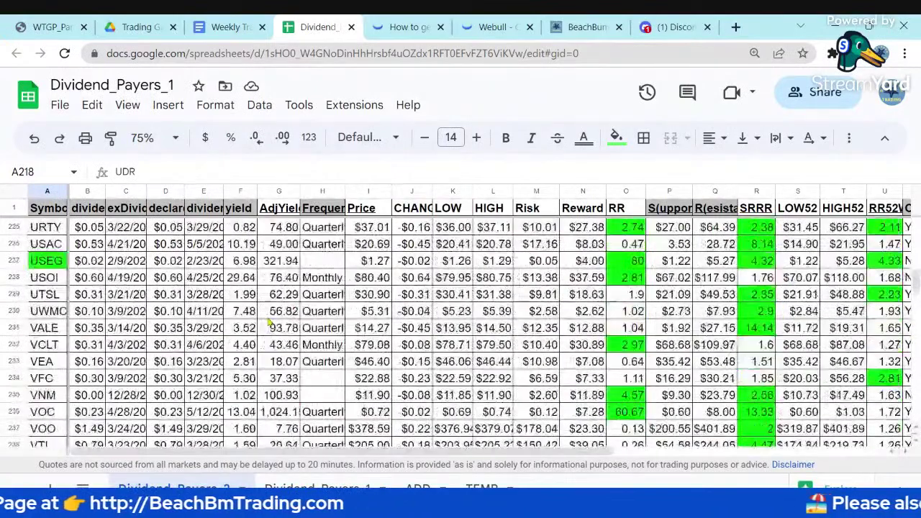
pyautogui.scroll(3, 268, 324)
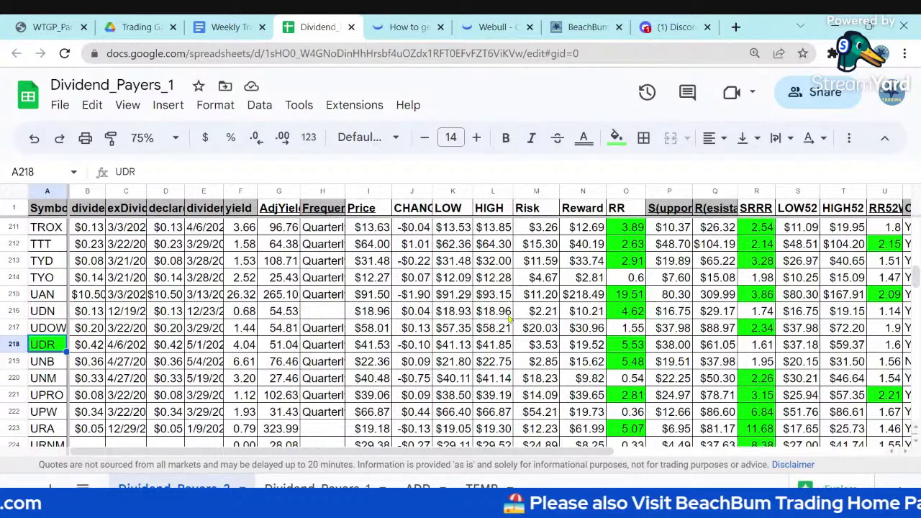
# - Go back up the list to the symbols beginning with M and inspect METC's row
pyautogui.scroll(12, 134, 333)
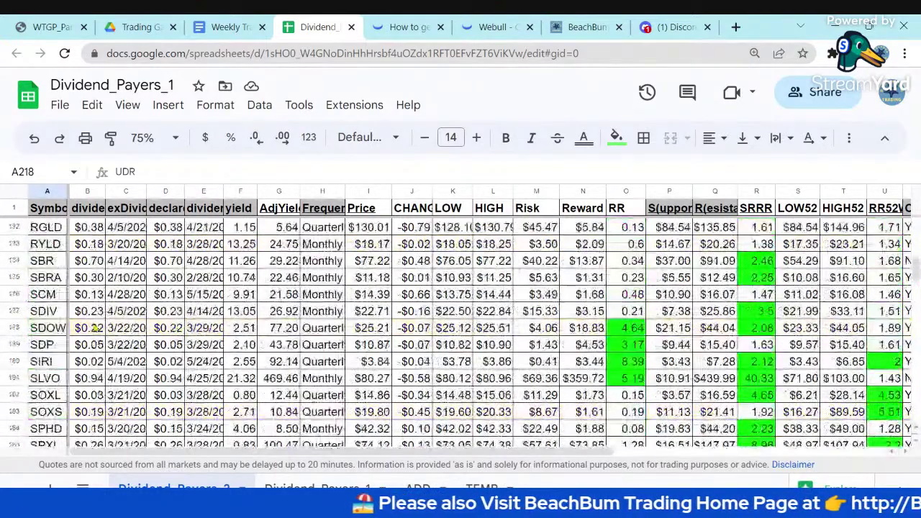
pyautogui.scroll(9, 95, 328)
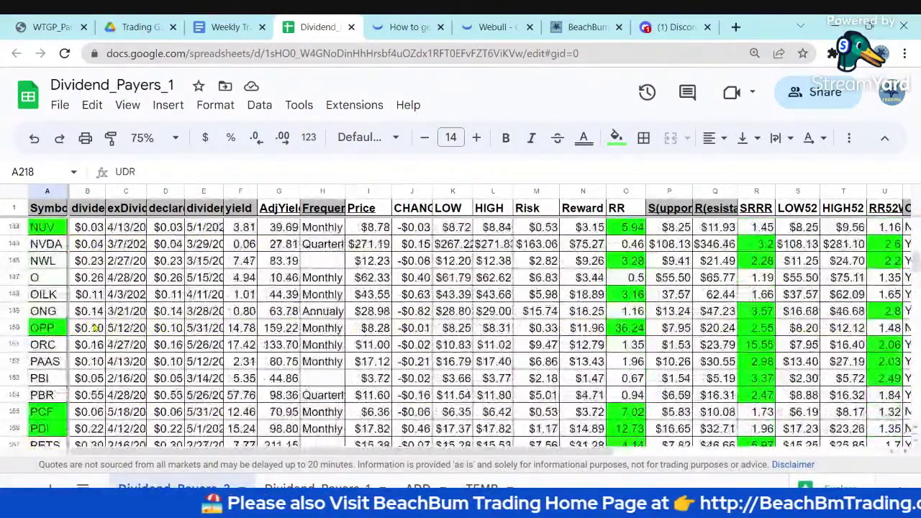
pyautogui.scroll(6, 94, 328)
pyautogui.scroll(3, 94, 328)
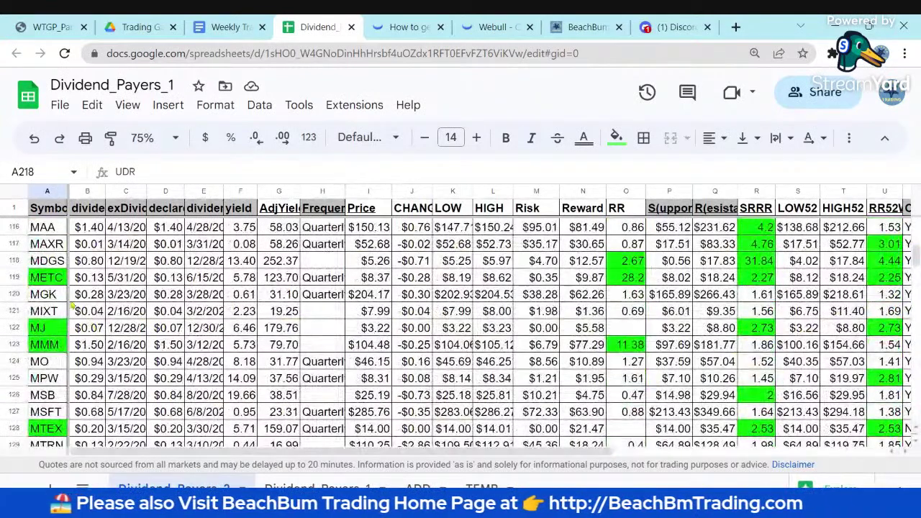
pyautogui.click(56, 280)
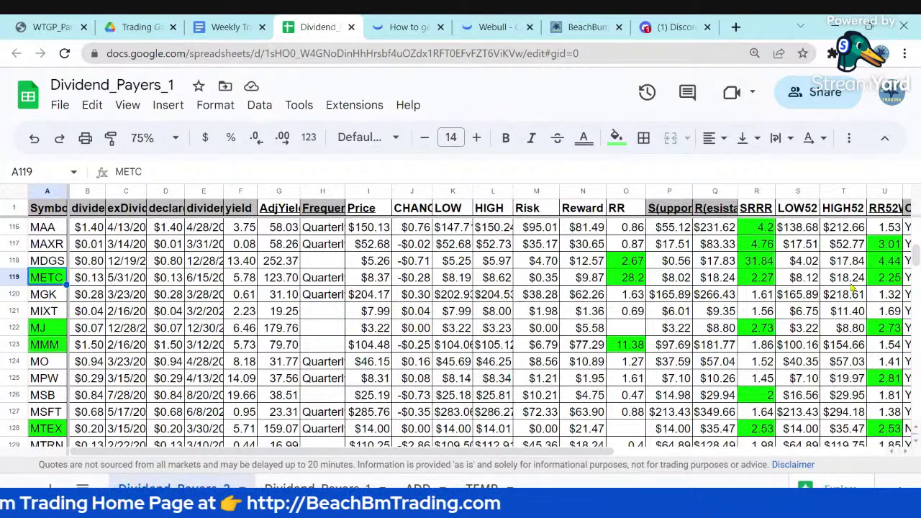
# - Return to the start of the symbol list, switch to the Weekly Trading document, and read on to its Options section
pyautogui.scroll(20, 853, 288)
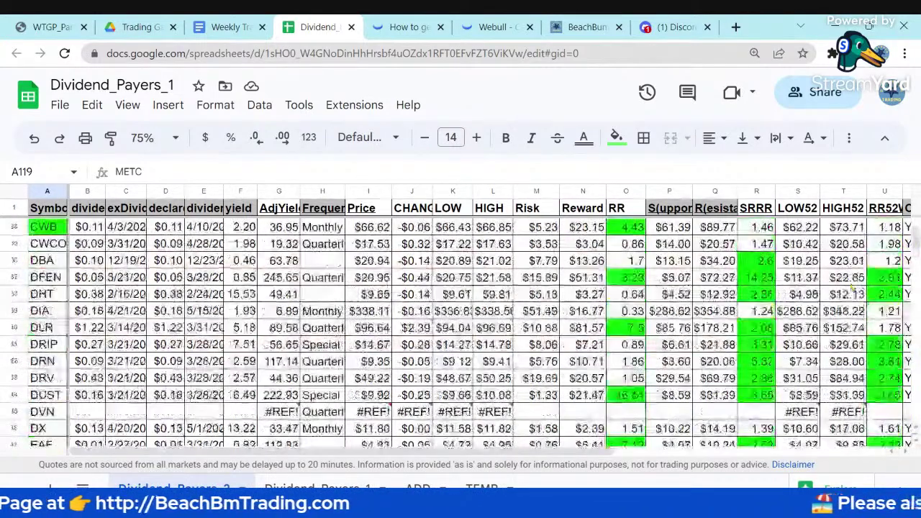
pyautogui.scroll(8, 853, 288)
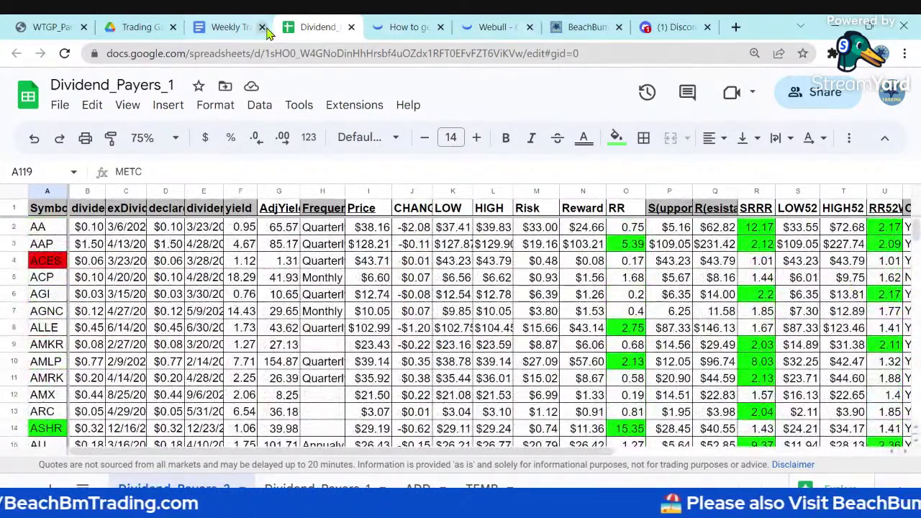
pyautogui.click(232, 29)
pyautogui.scroll(-4, 547, 284)
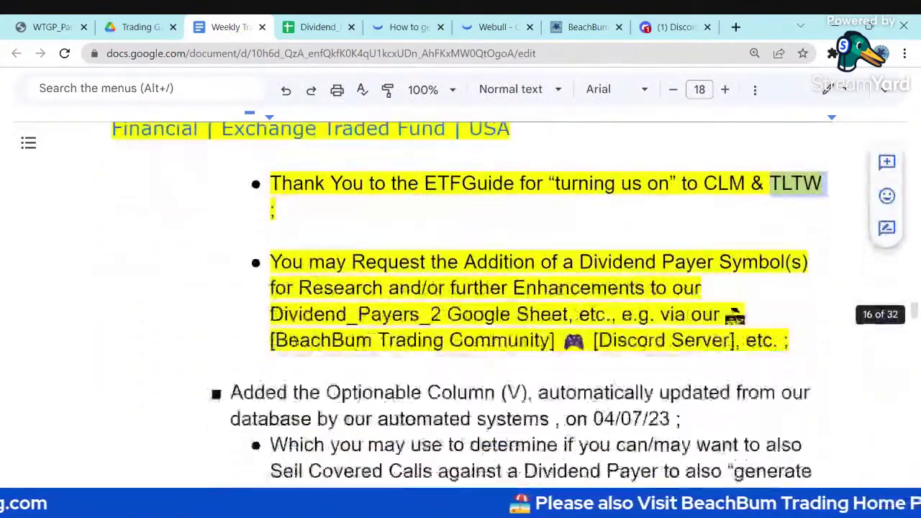
pyautogui.scroll(-4, 559, 288)
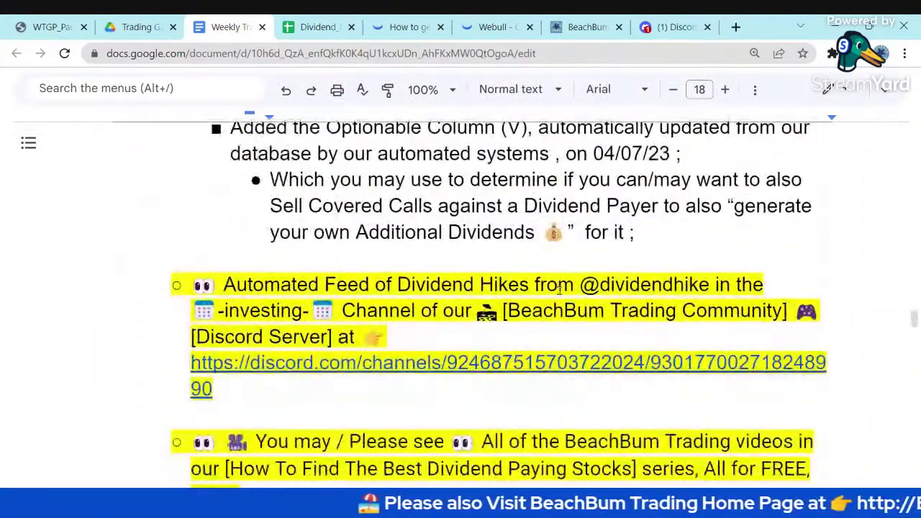
pyautogui.scroll(-6, 559, 290)
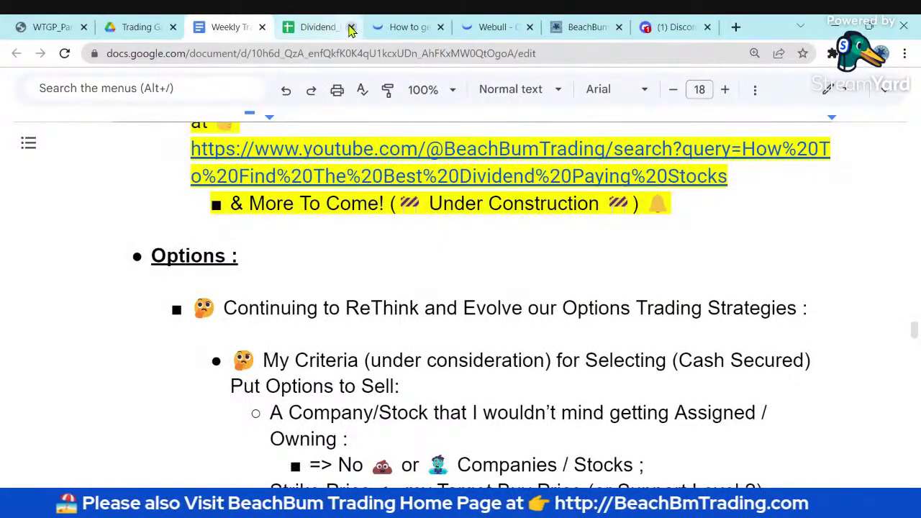
# - Close the Dividend_Payers_1 sheet and read the document's criteria for selecting cash-secured put options to sell
pyautogui.click(352, 29)
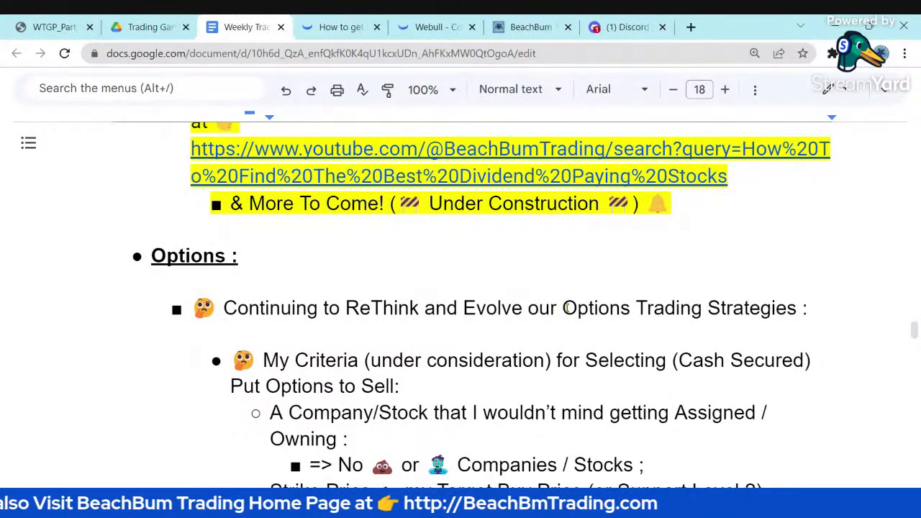
pyautogui.scroll(-2, 568, 308)
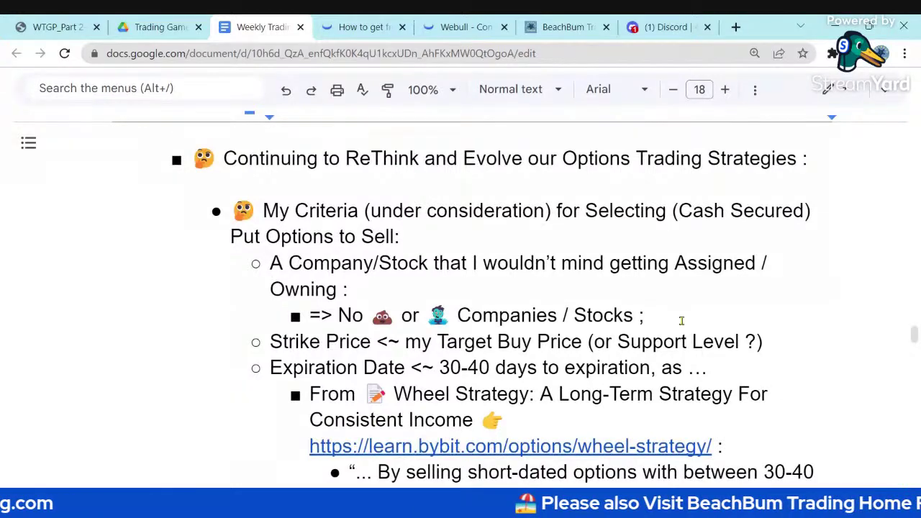
pyautogui.scroll(-2, 709, 336)
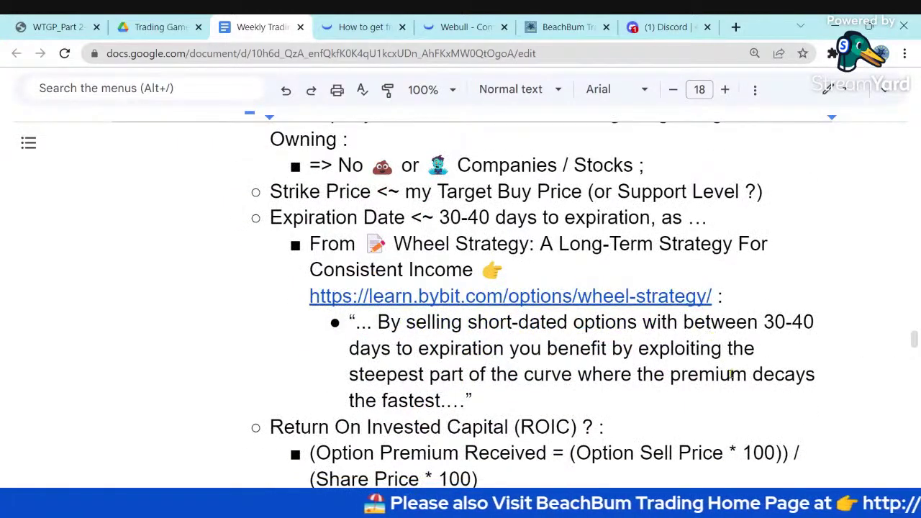